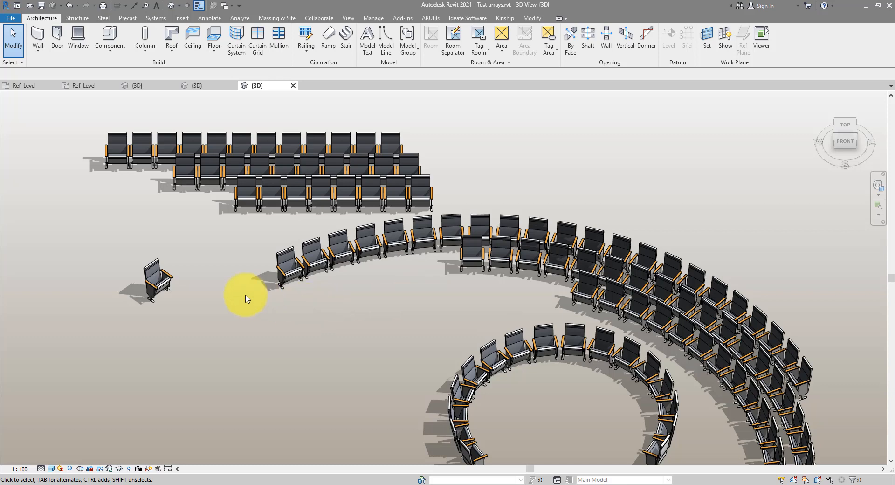
- Place five copies of the single auditorium chair in different orientations on the open floor around the original
click(168, 286)
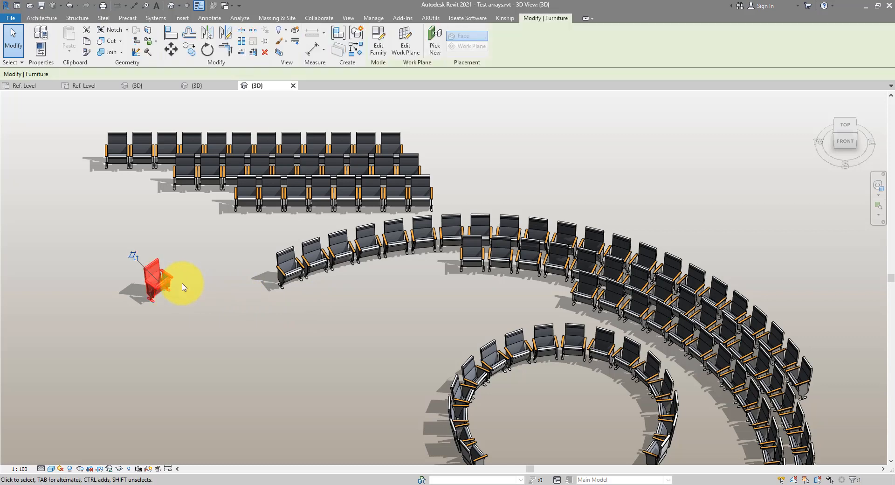
right_click(168, 284)
mouse_move(223, 156)
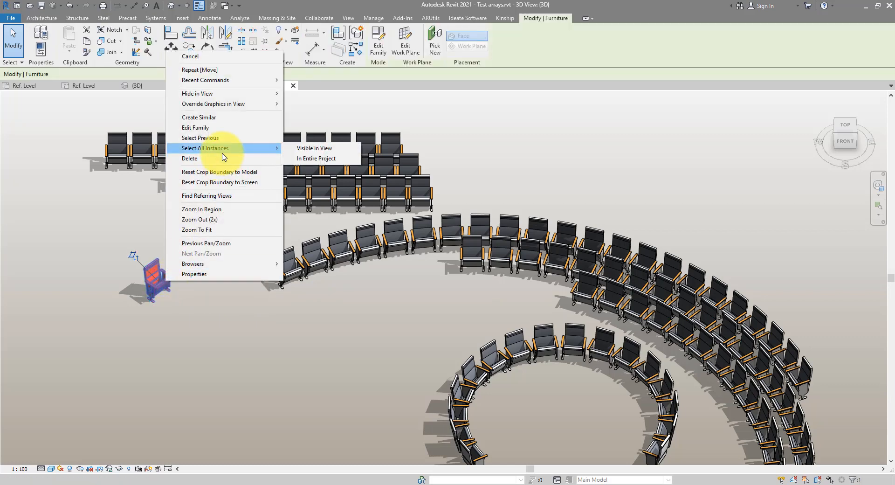
click(219, 117)
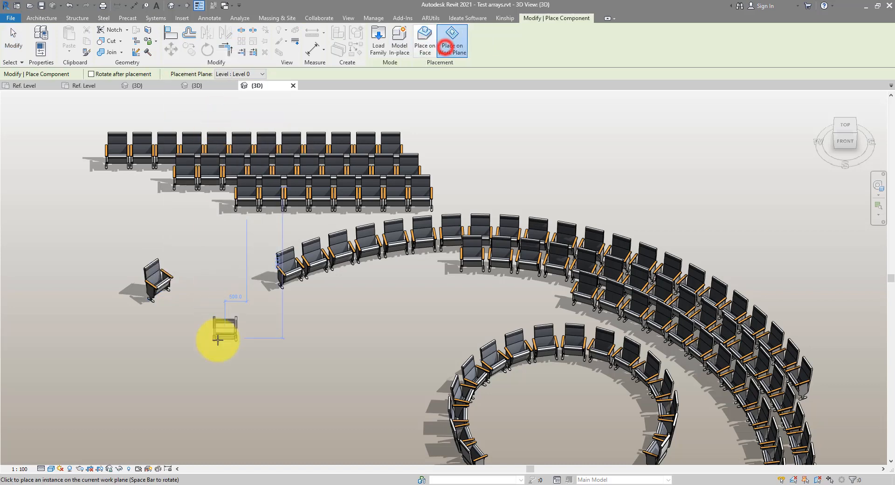
click(217, 340)
click(280, 374)
click(142, 350)
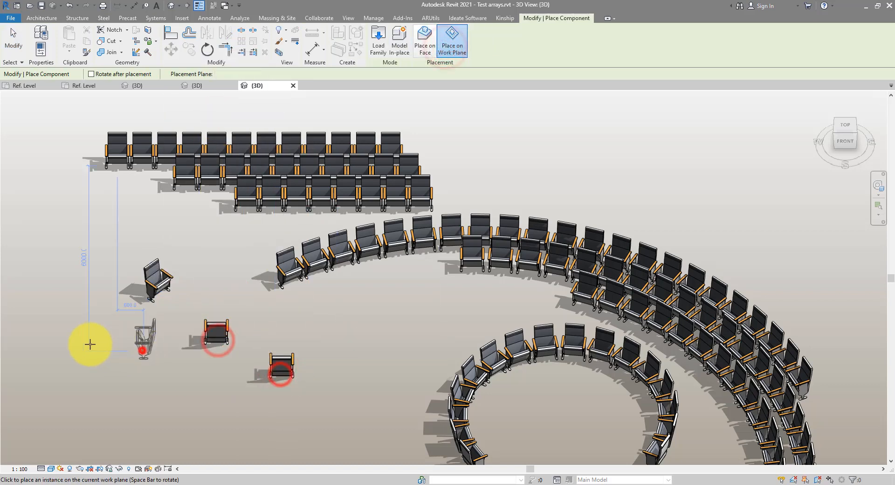
click(90, 344)
click(84, 275)
key(Escape)
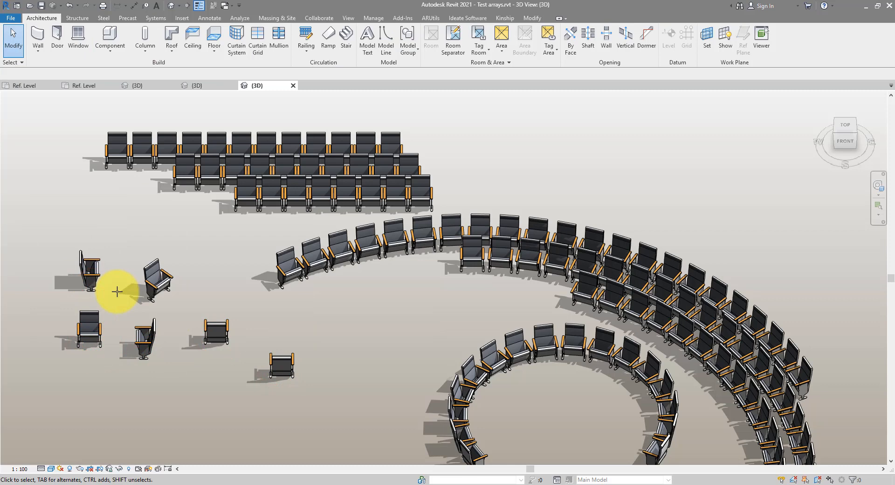
- Create a similar line-based chair row running at an angle in the empty area beside the straight rows
click(135, 231)
drag(164, 270, 187, 305)
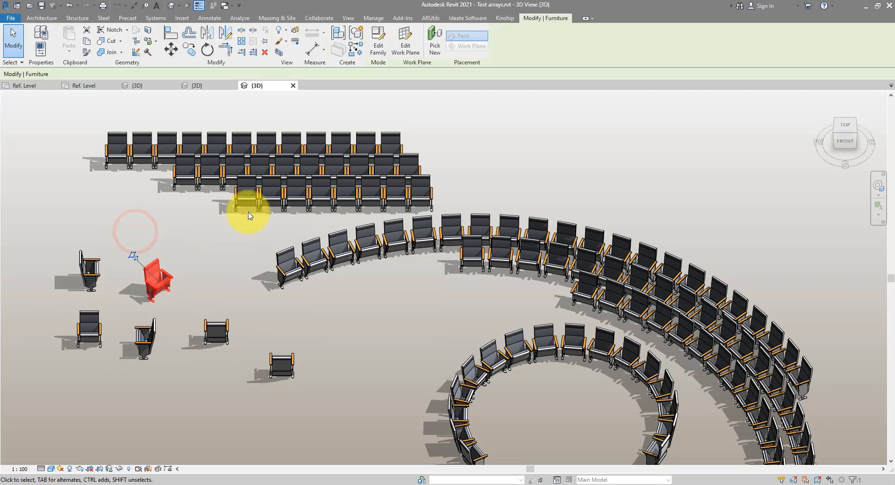
click(301, 138)
right_click(301, 137)
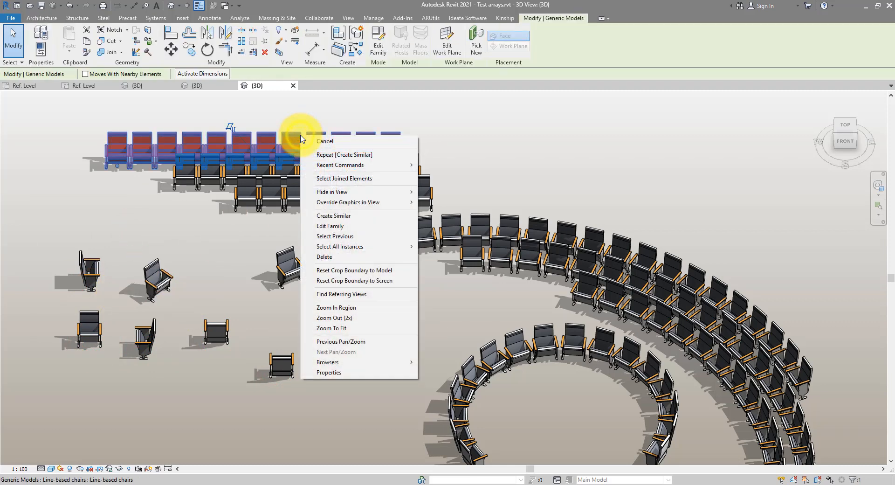
click(345, 215)
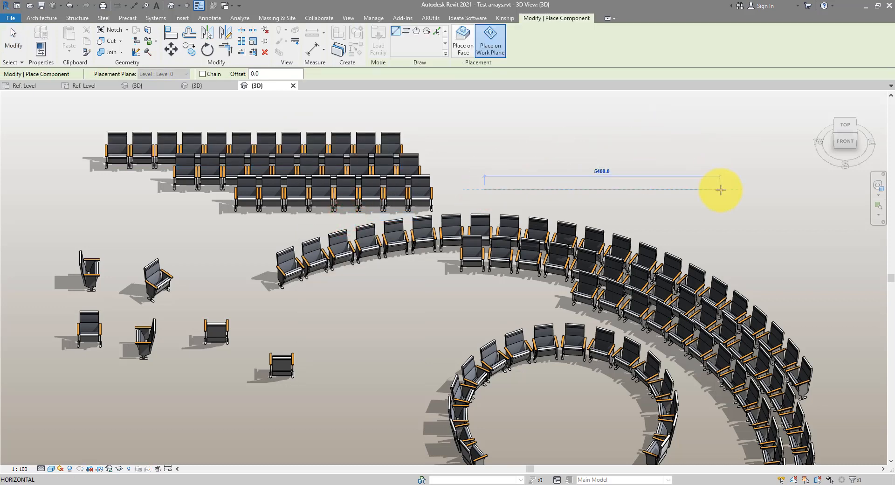
click(659, 123)
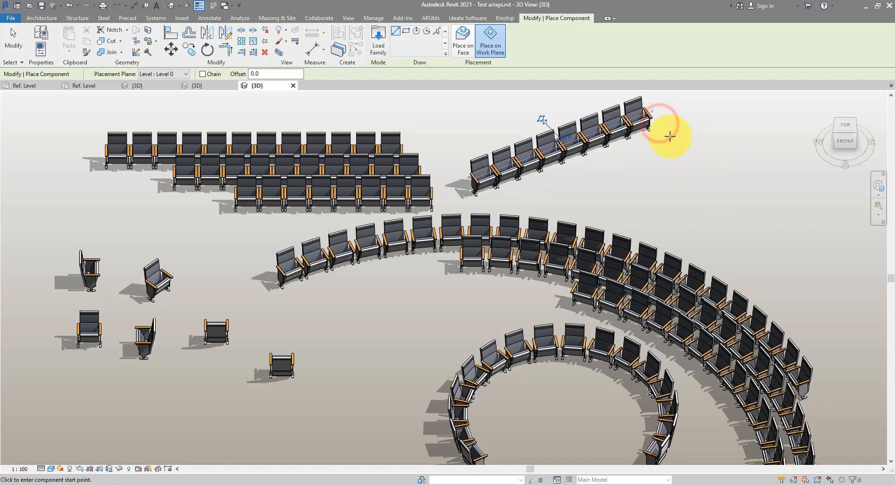
key(Escape)
key(Escape)
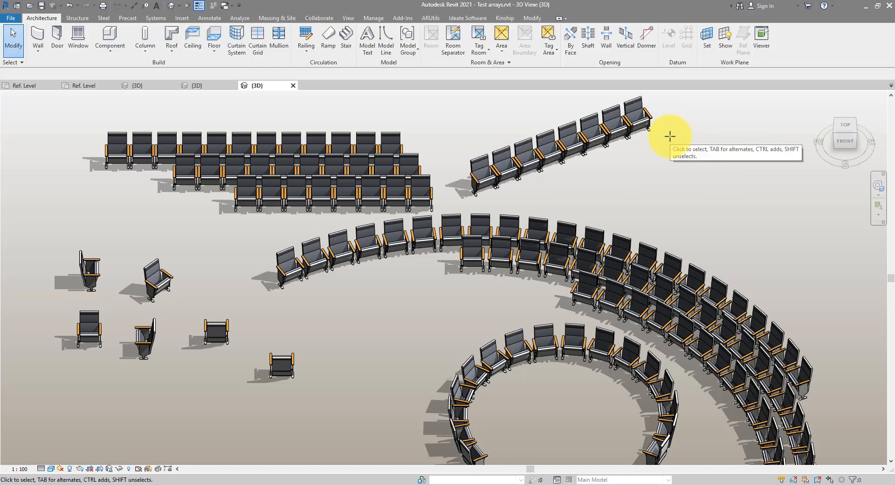
- Create another arc-based seating row like the outermost curved row, placing its three points in the empty area beyond the angled row
click(552, 225)
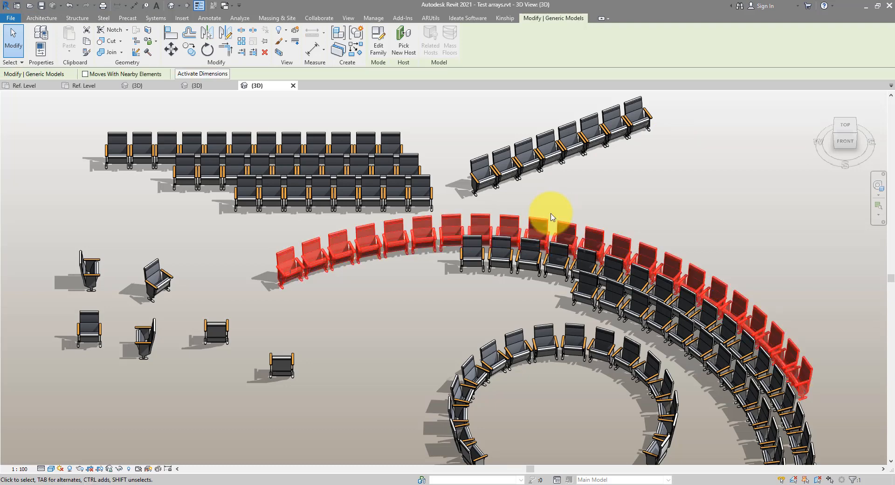
right_click(552, 217)
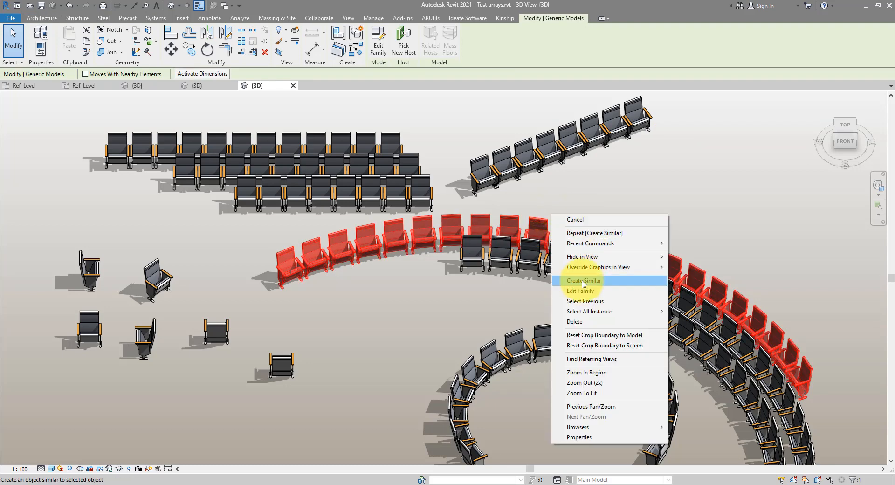
click(567, 281)
middle_drag(623, 212, 443, 277)
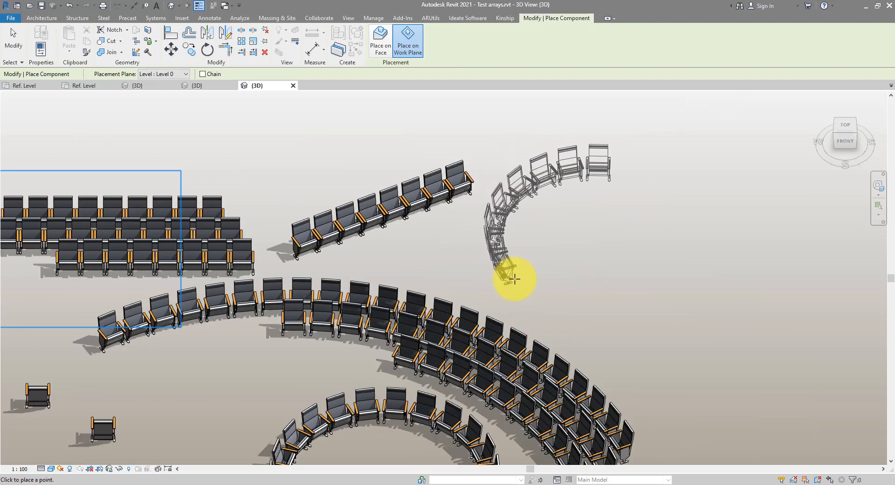
click(508, 285)
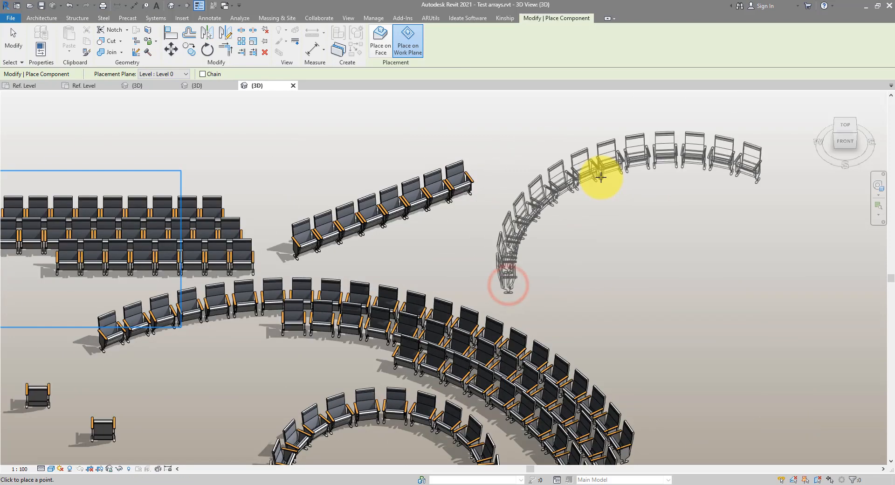
click(601, 177)
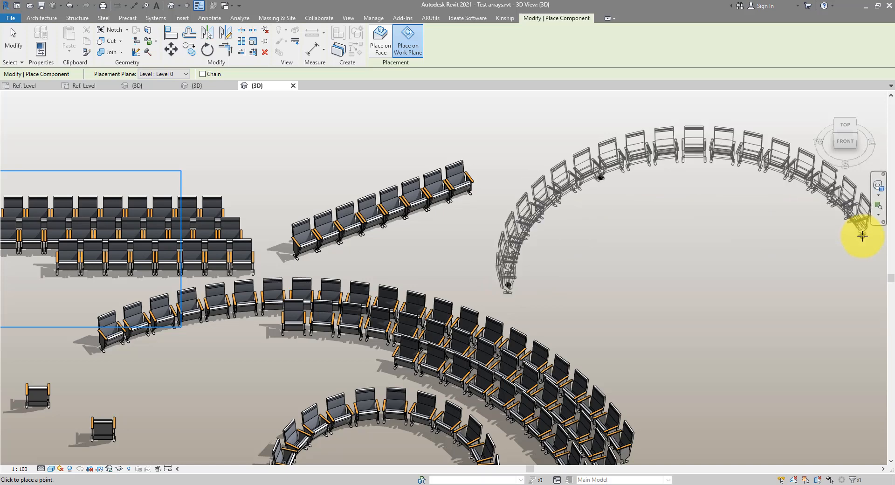
click(862, 228)
middle_drag(861, 228, 723, 251)
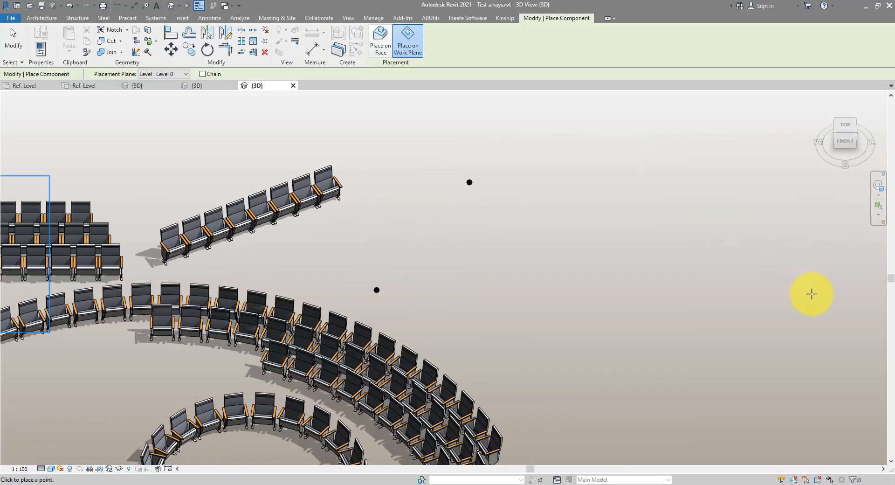
click(705, 221)
key(Escape)
key(Escape)
- Set the arc-based seating type's Rotation to 45° and the new row's Spacing to 1200
click(567, 160)
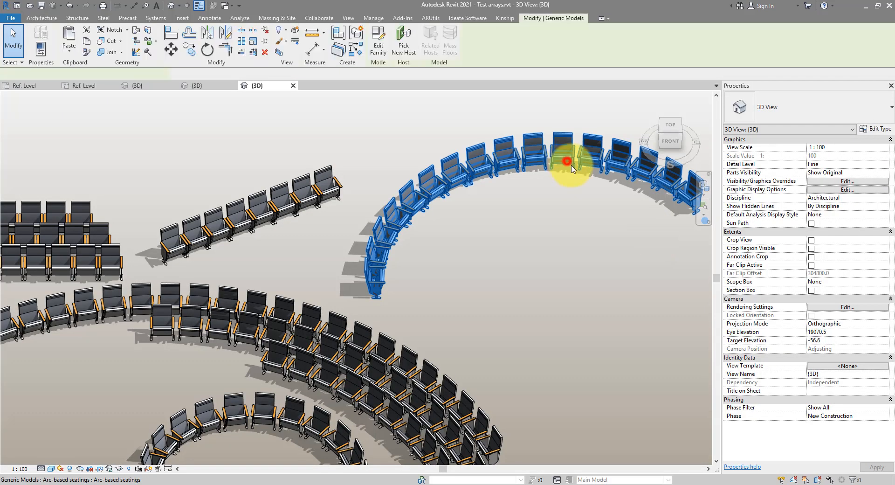
click(865, 128)
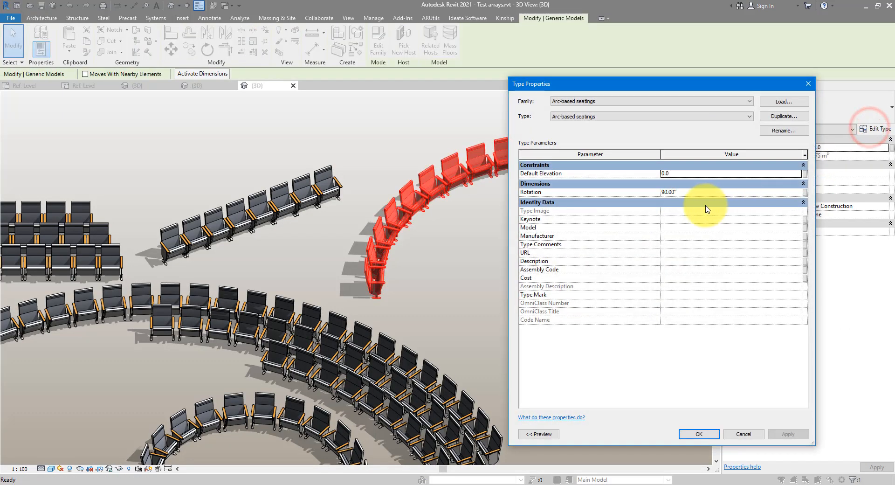
click(691, 193)
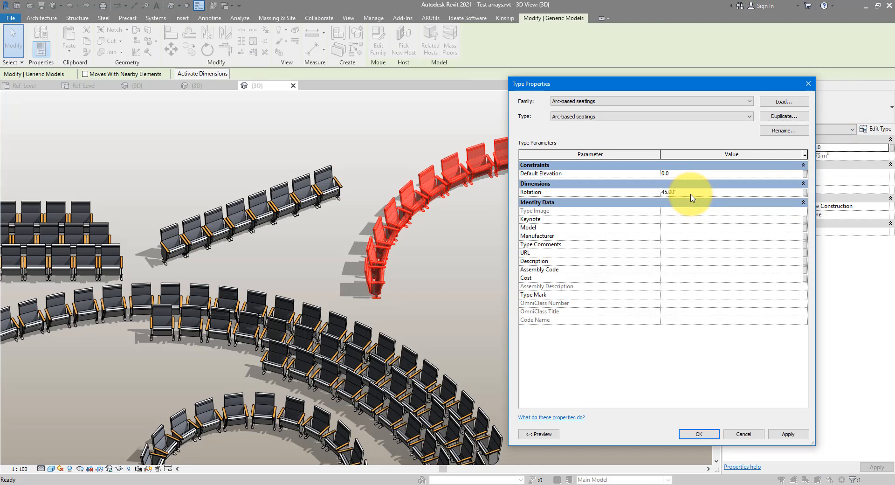
key(Return)
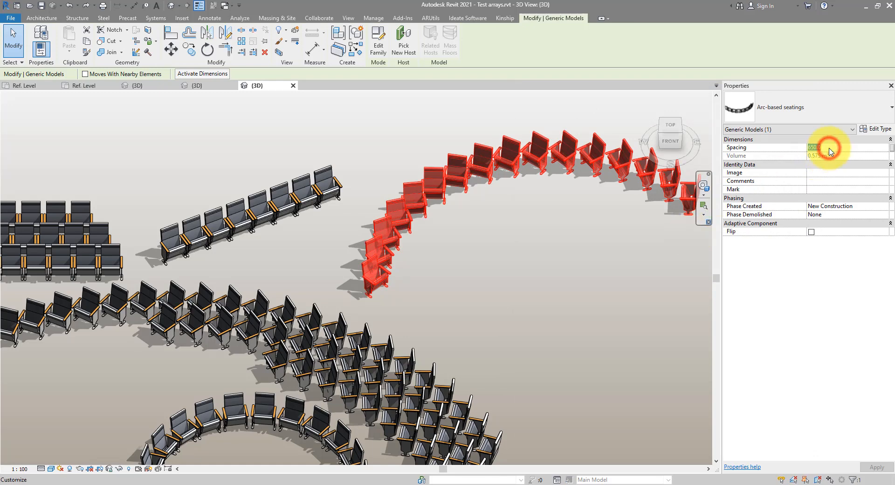
key(Return)
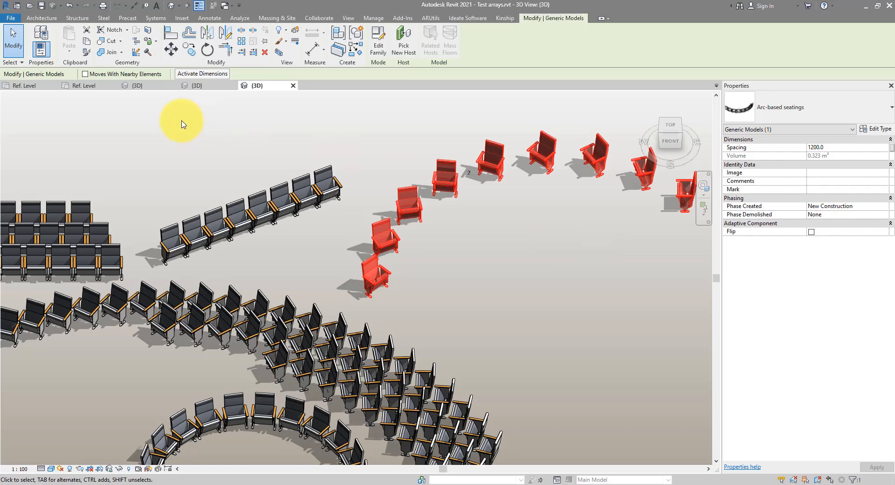
- Close the test project and the other open families without saving, keeping only the Auditorium seating fold up family open
click(10, 14)
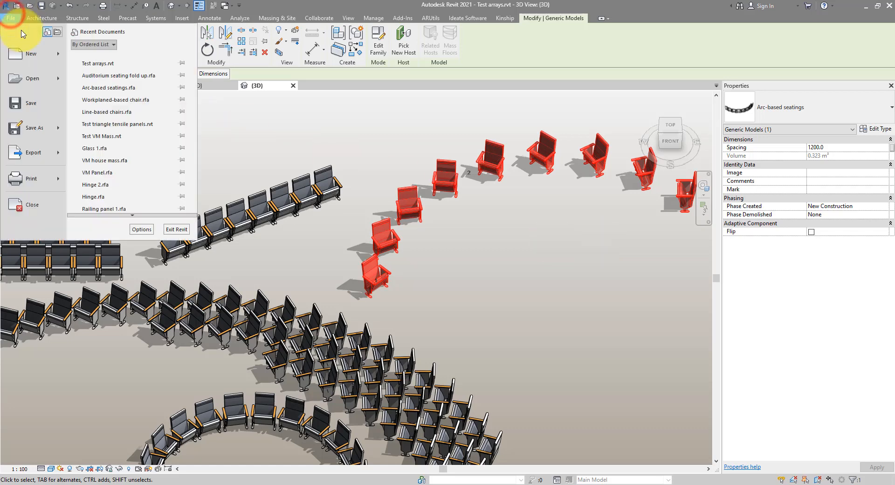
click(41, 209)
key(n)
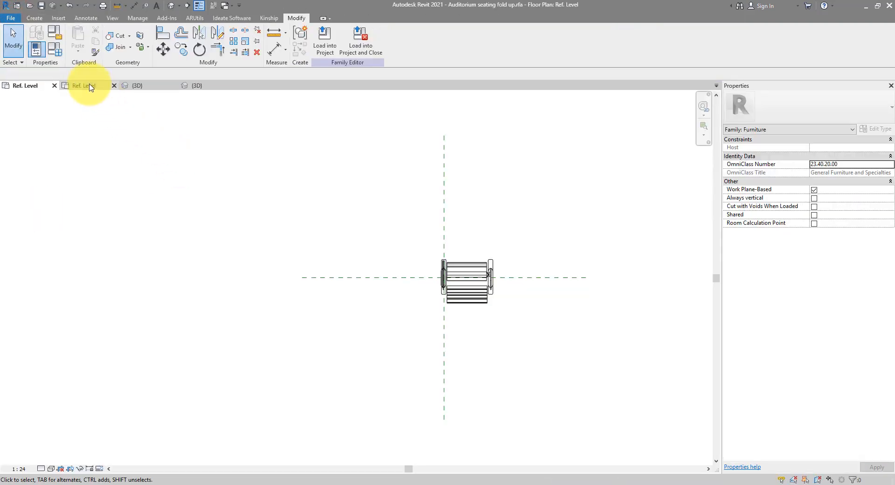
middle_click(89, 84)
key(n)
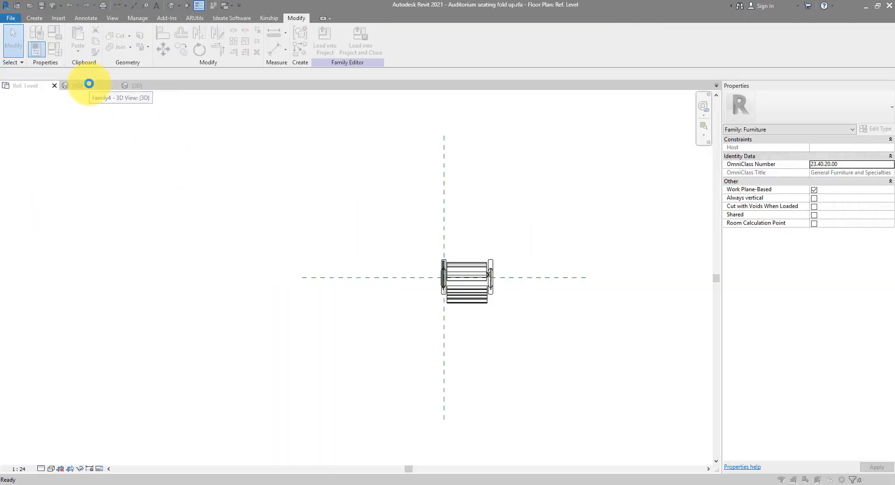
middle_click(89, 84)
key(n)
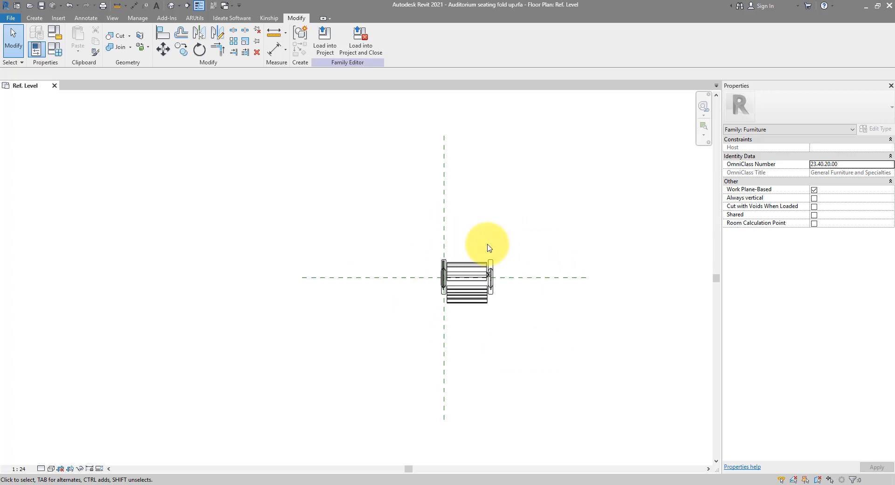
- Open the chair family's default 3D view and inspect the shaded chair from its front side
click(171, 7)
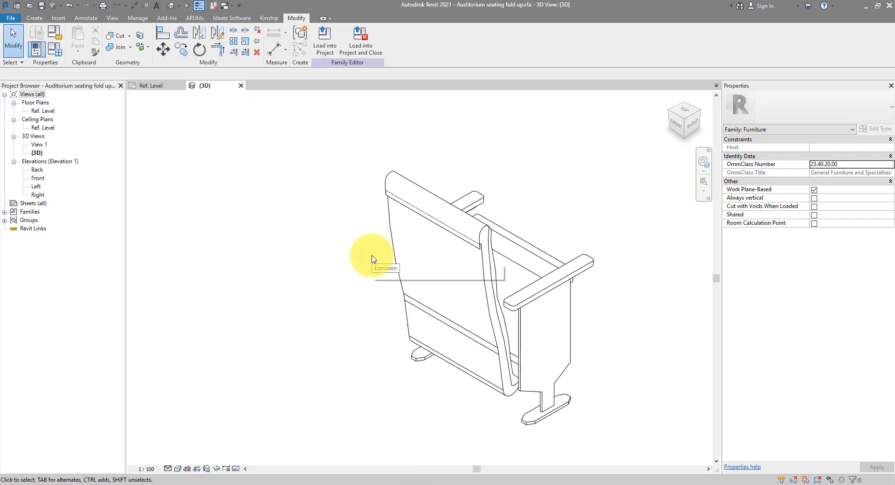
shift+middle_drag(606, 351, 565, 356)
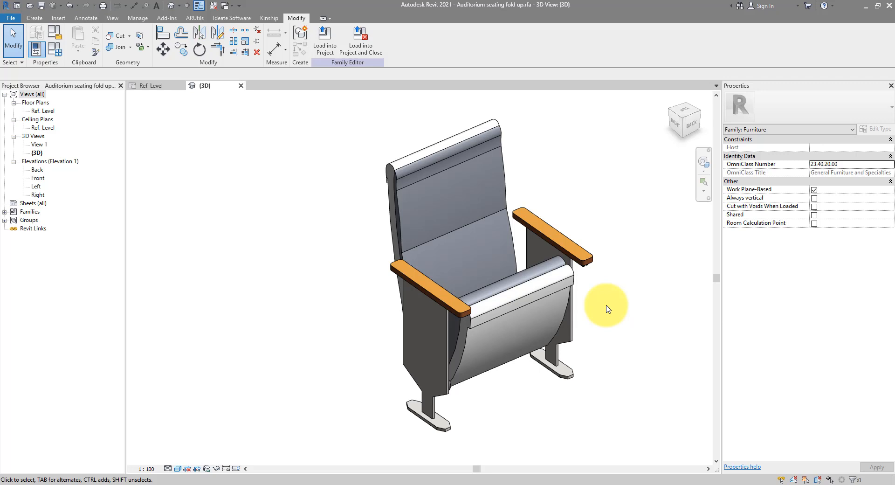
- Open the Ref. Level floor plan and select both reference planes to examine where they cross the chair
double_click(43, 112)
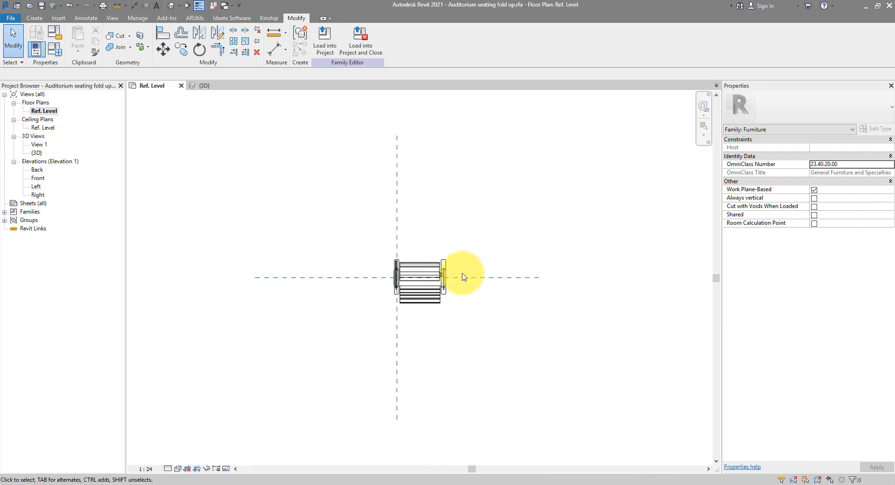
scroll(464, 277, up, 5)
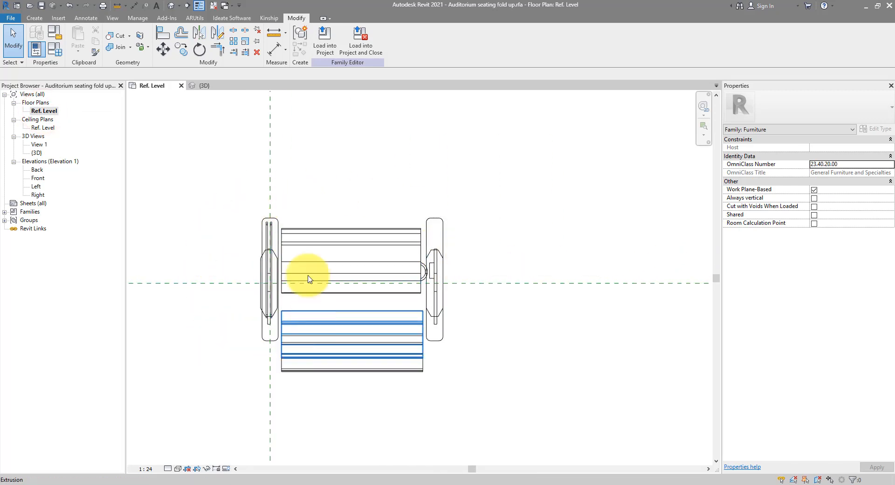
click(313, 145)
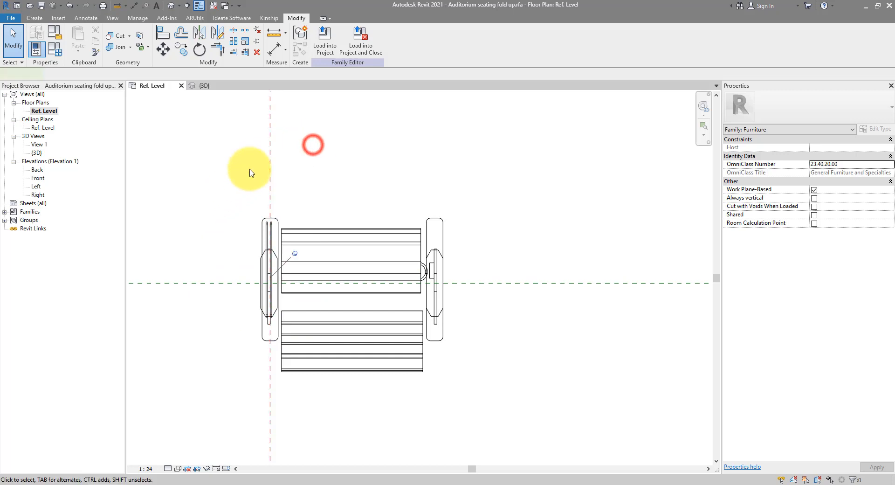
drag(217, 228, 202, 335)
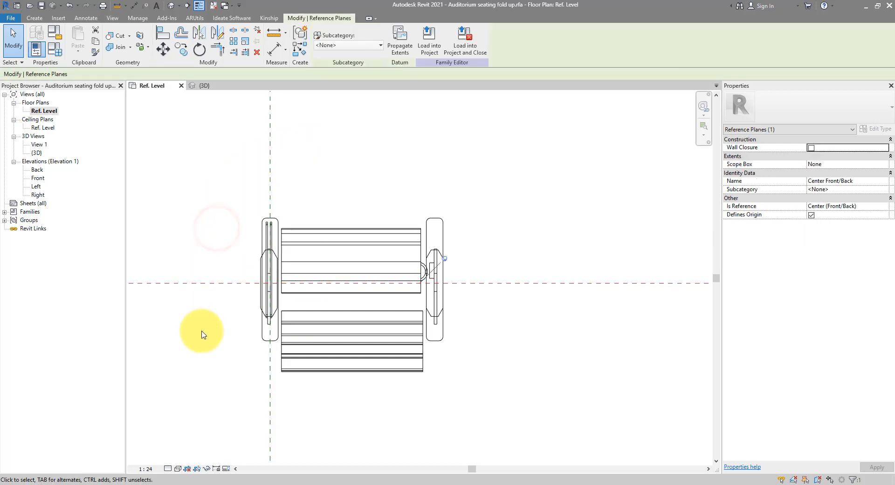
ctrl+drag(291, 164, 236, 185)
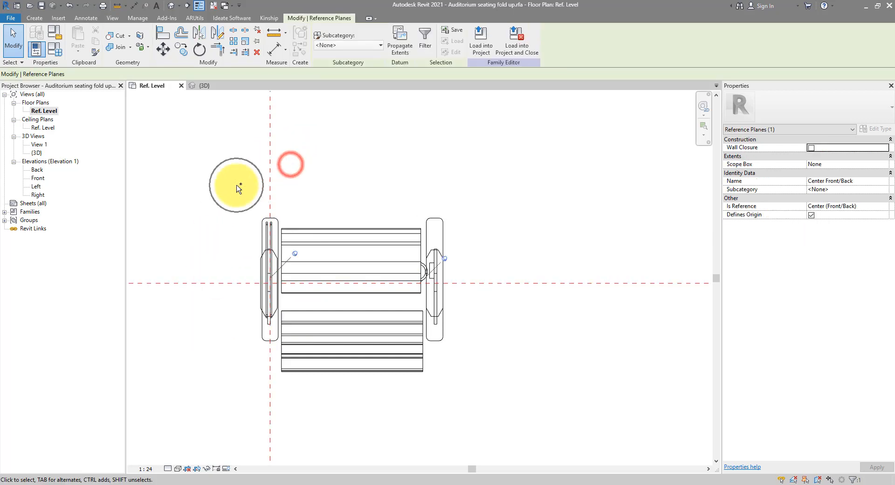
scroll(266, 278, up, 3)
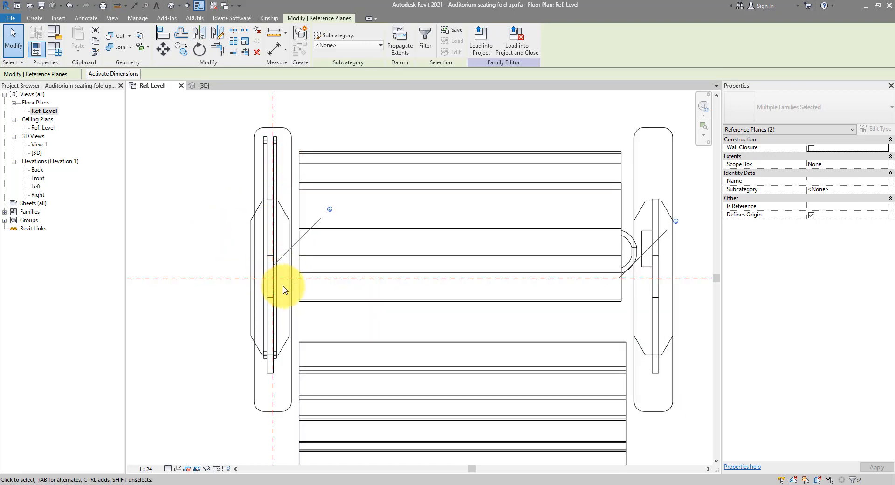
scroll(284, 290, down, 3)
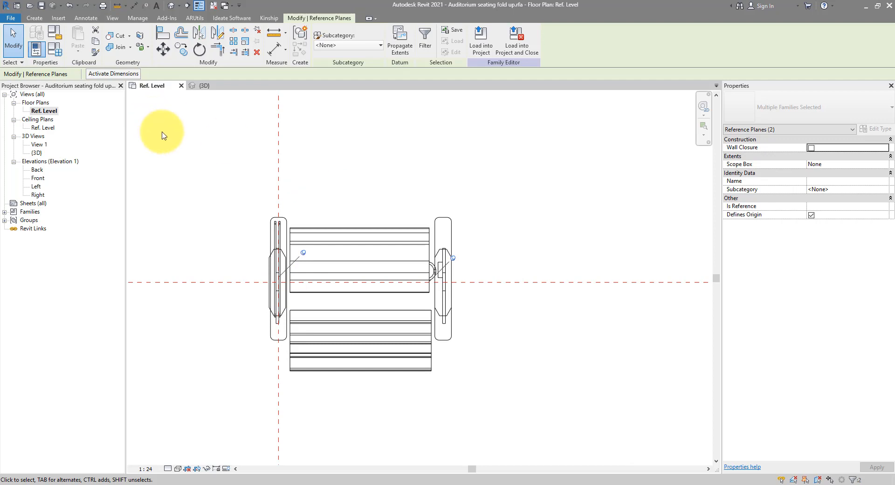
- Start a new project from the Architectural Template
key(ctrl+n)
key(Return)
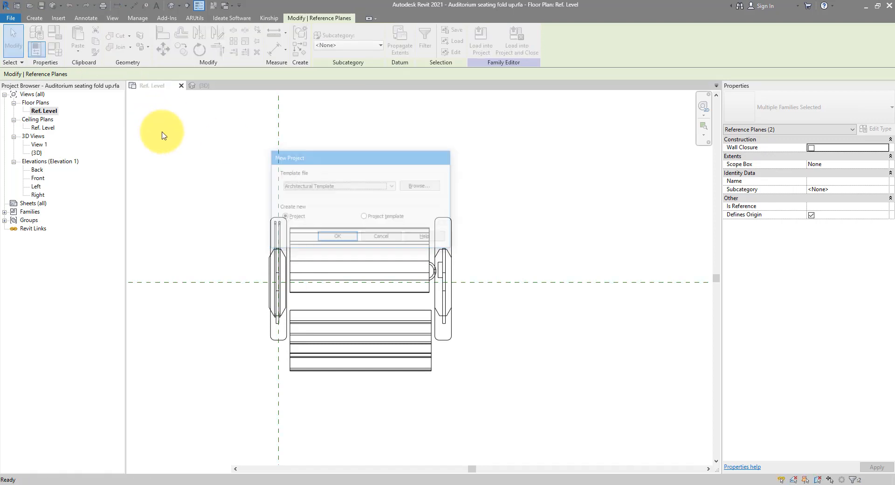
- Close the inactive views and load the Auditorium seating fold up family into the new project
click(215, 6)
click(162, 86)
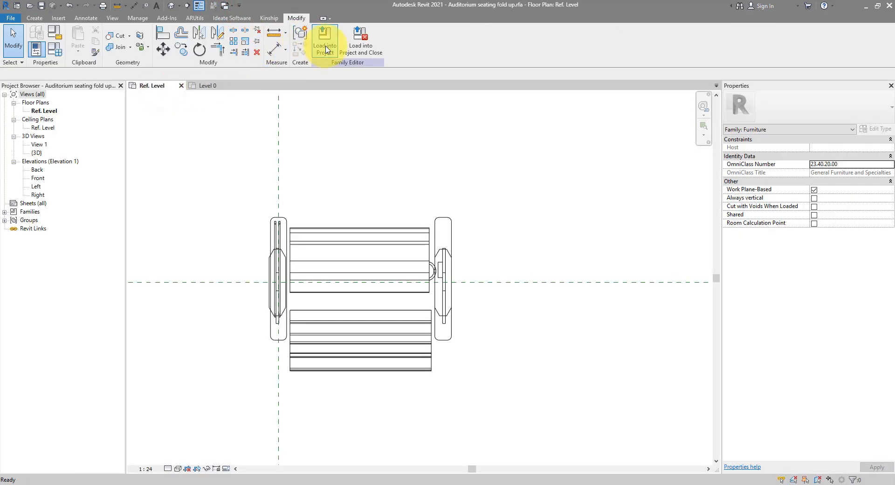
click(325, 43)
- Place two Auditorium seating fold up chairs beside each other on the Level 0 work plane
click(453, 47)
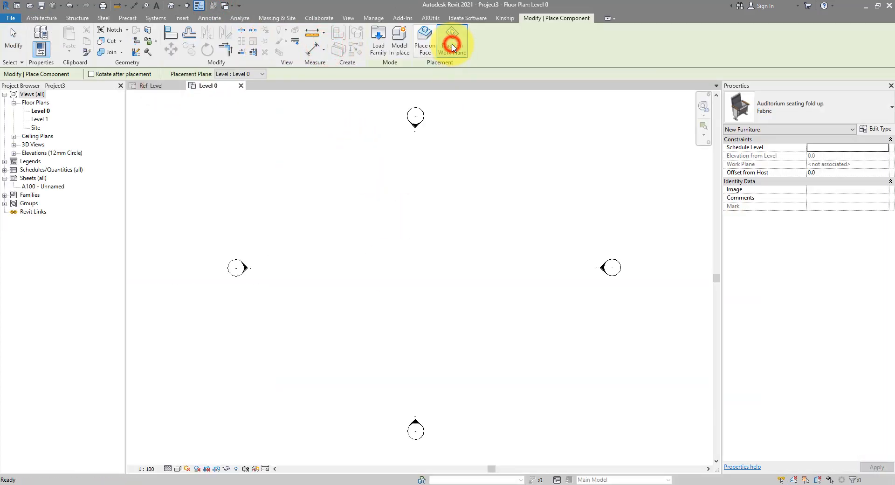
scroll(396, 278, up, 8)
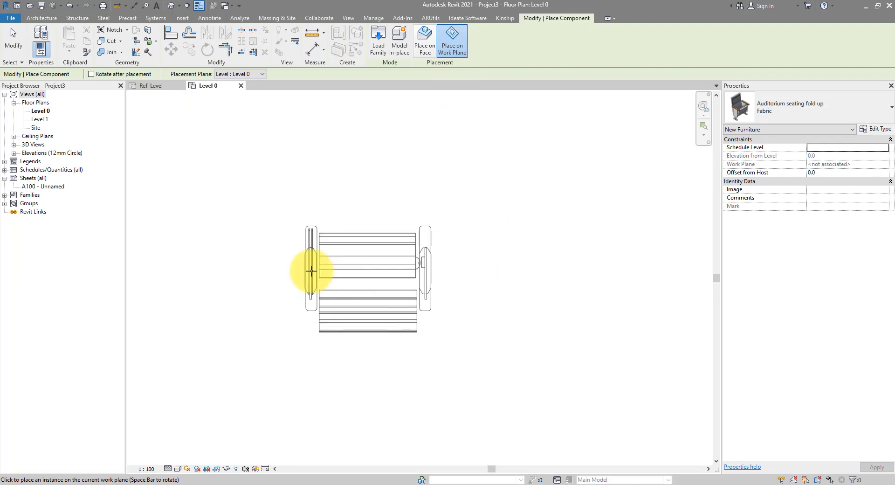
click(311, 271)
click(524, 244)
key(Escape)
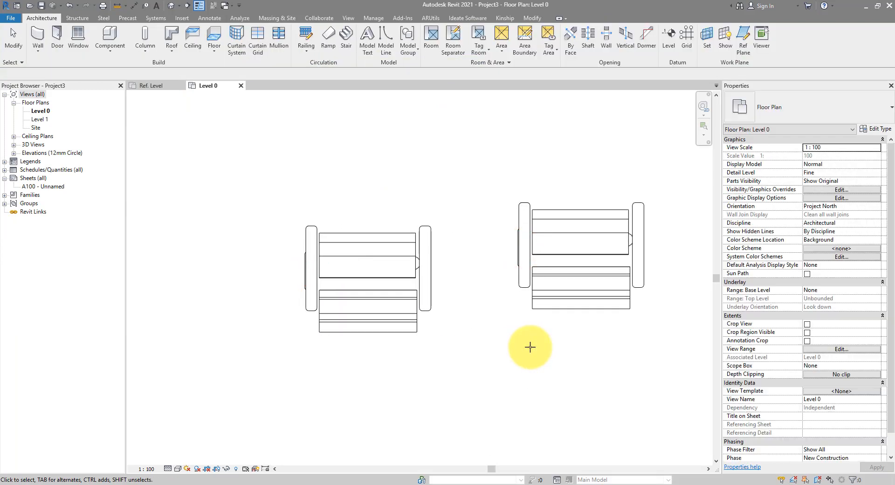
- In the chair family's plan, move all chair geometry sideways so the backrest's midpoint lies on the vertical reference plane
click(164, 86)
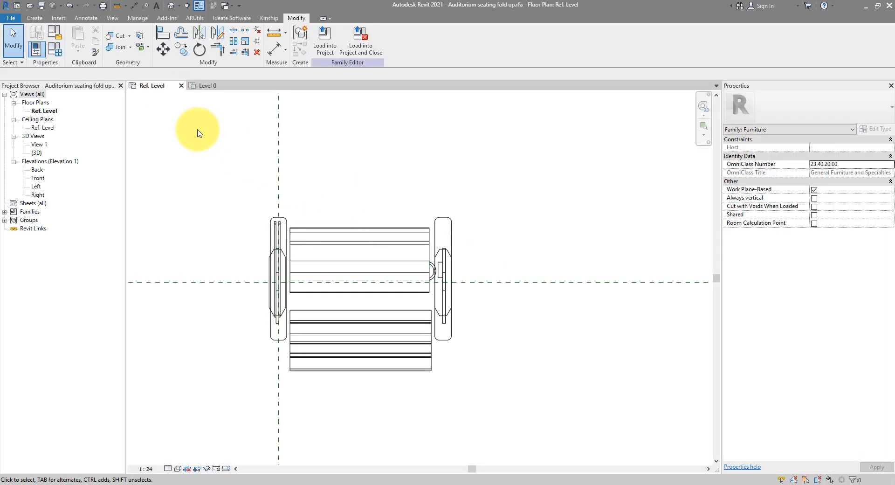
drag(198, 129, 535, 428)
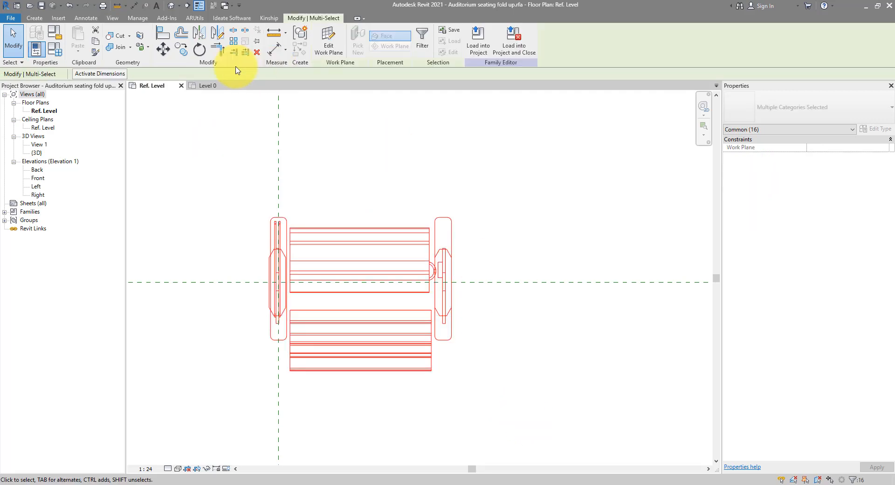
click(162, 52)
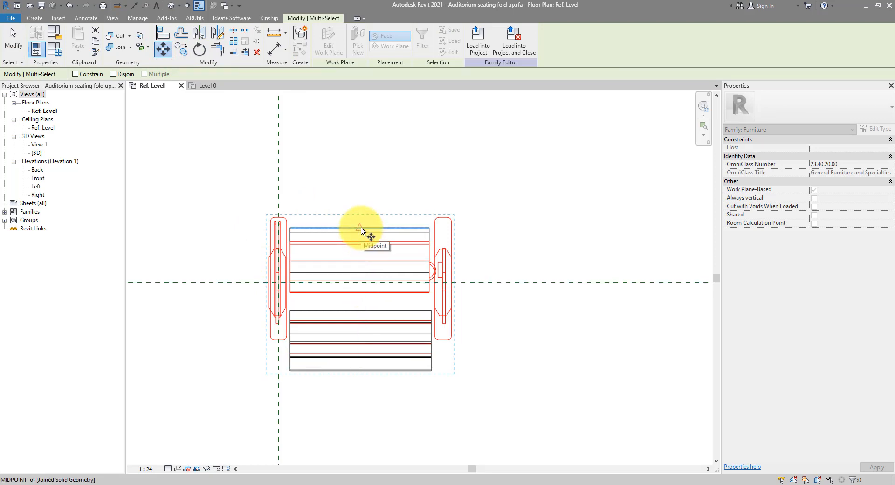
scroll(362, 230, up, 3)
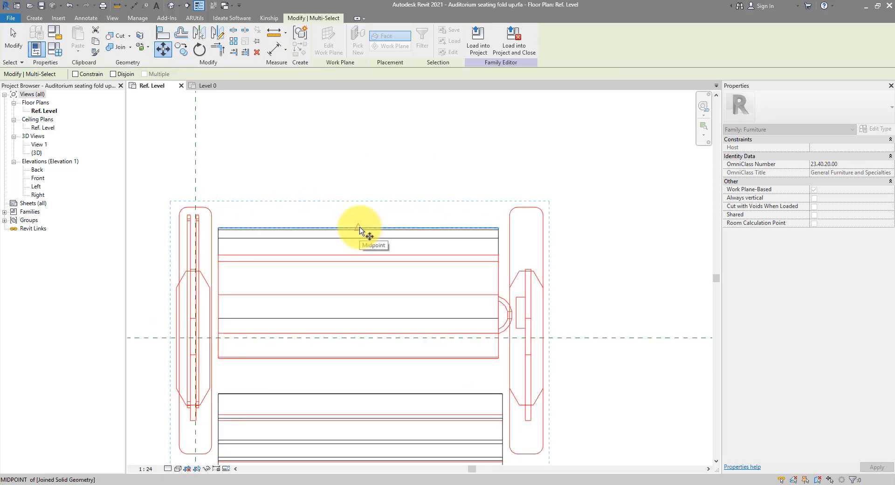
click(359, 228)
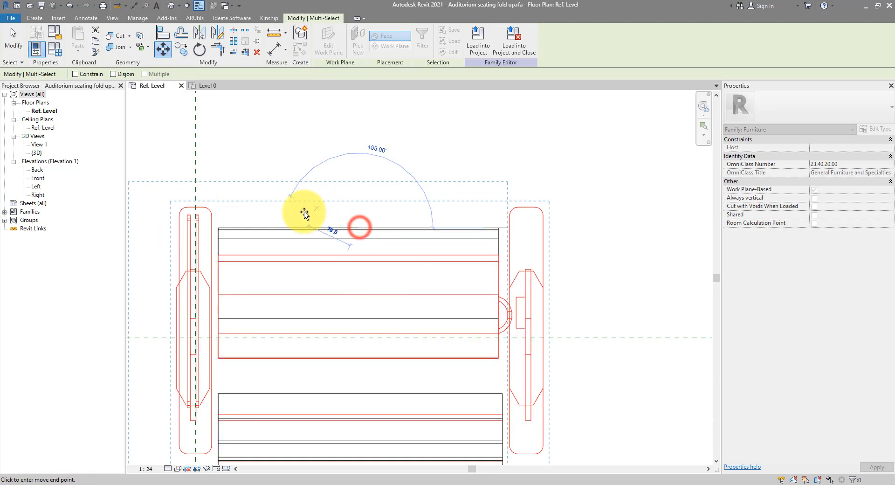
click(195, 231)
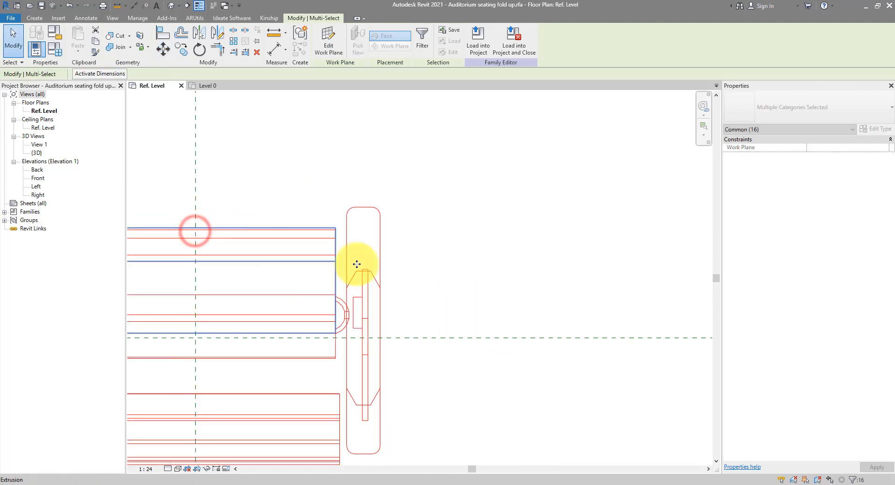
scroll(579, 285, down, 3)
click(579, 284)
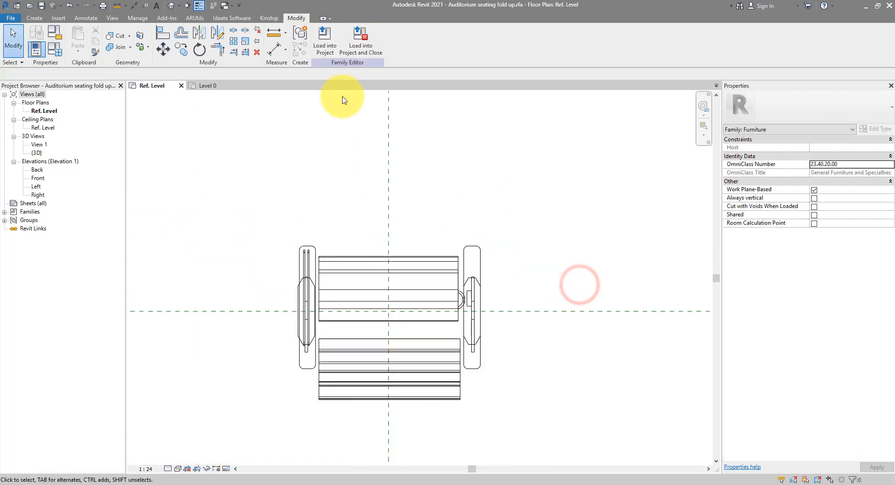
- Reload the edited chair family into the project and place two more chairs above the existing pair on the Level 0 work plane
click(325, 41)
click(391, 225)
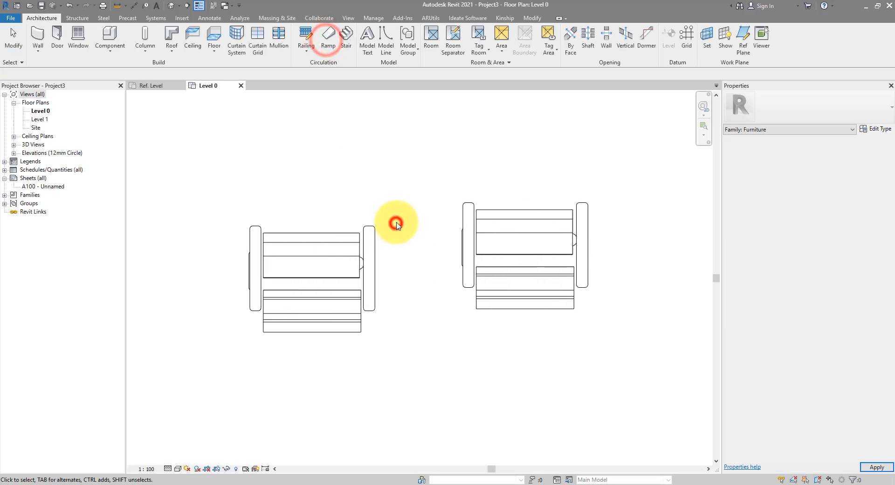
right_click(475, 223)
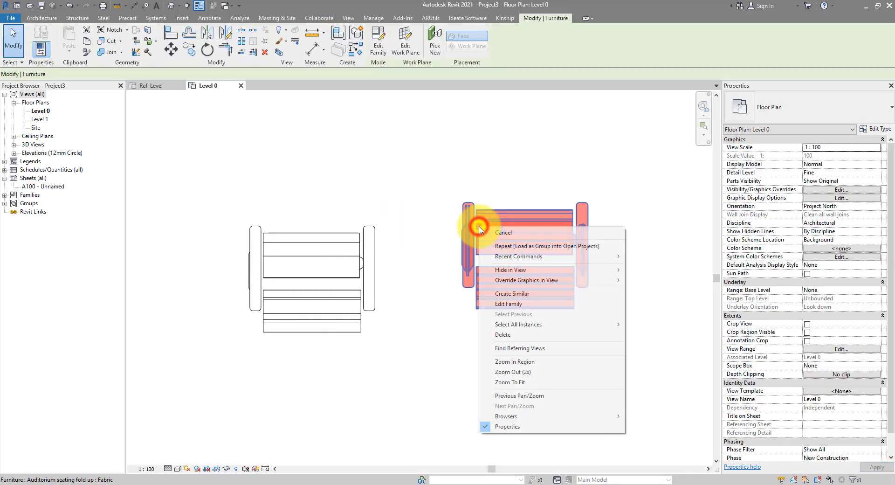
click(515, 293)
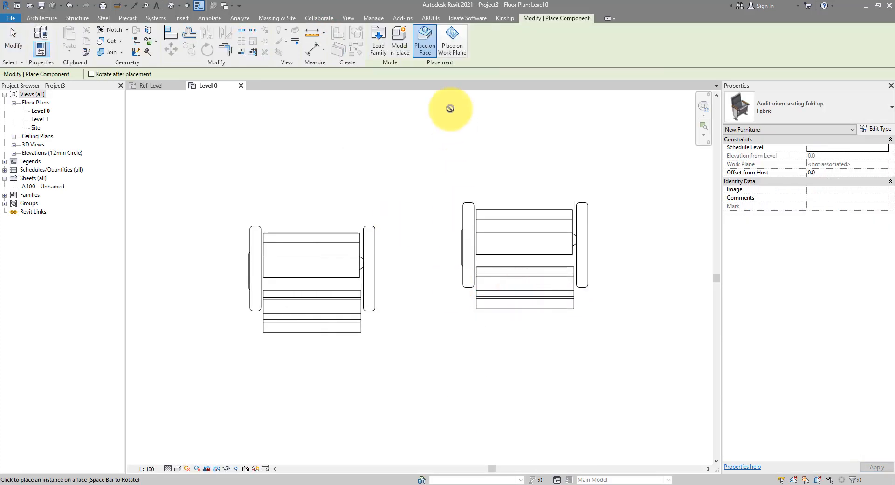
click(447, 50)
middle_drag(397, 153, 386, 304)
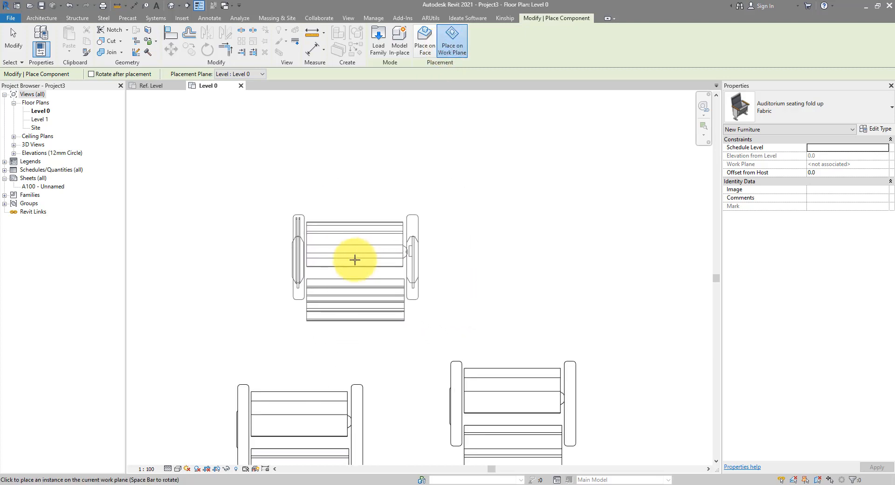
click(355, 260)
click(495, 226)
key(Escape)
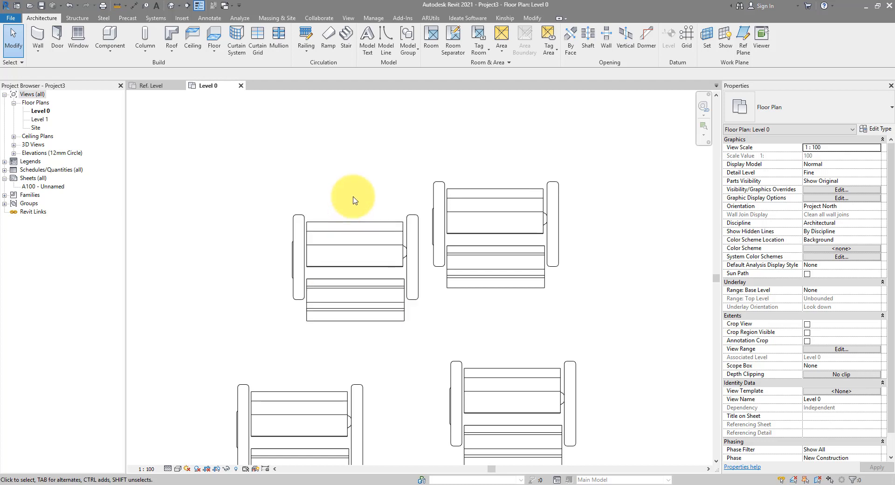
- Create a new family from the Metric Generic Model line based template
click(158, 86)
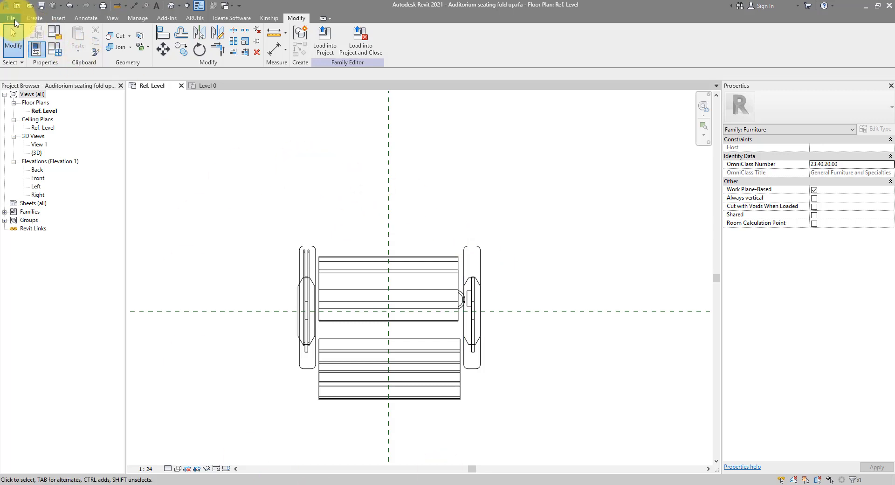
click(15, 21)
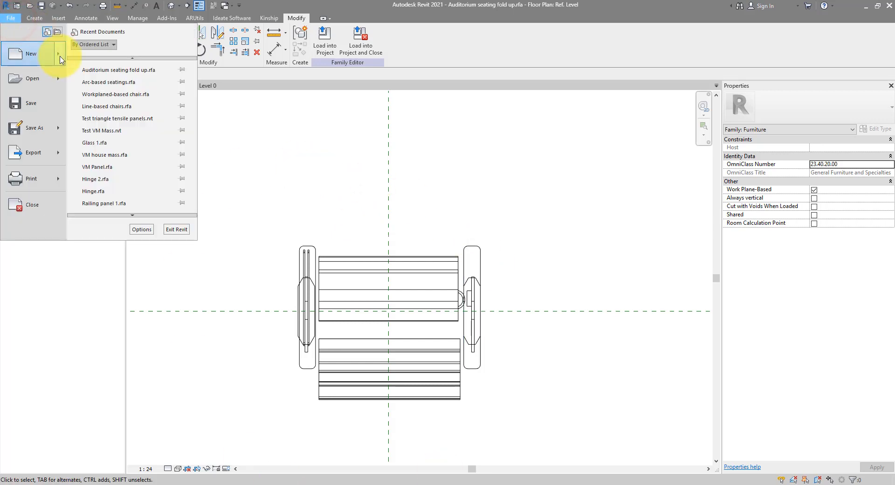
click(56, 54)
click(133, 88)
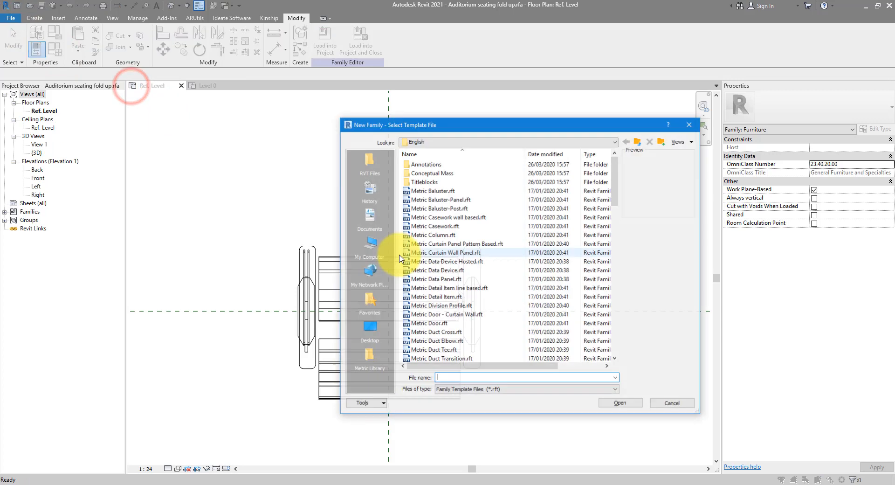
scroll(467, 257, down, 4)
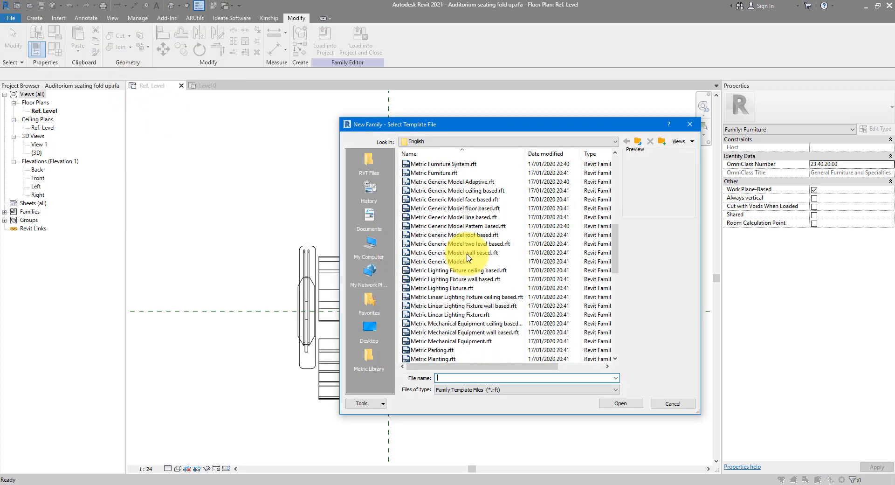
click(491, 217)
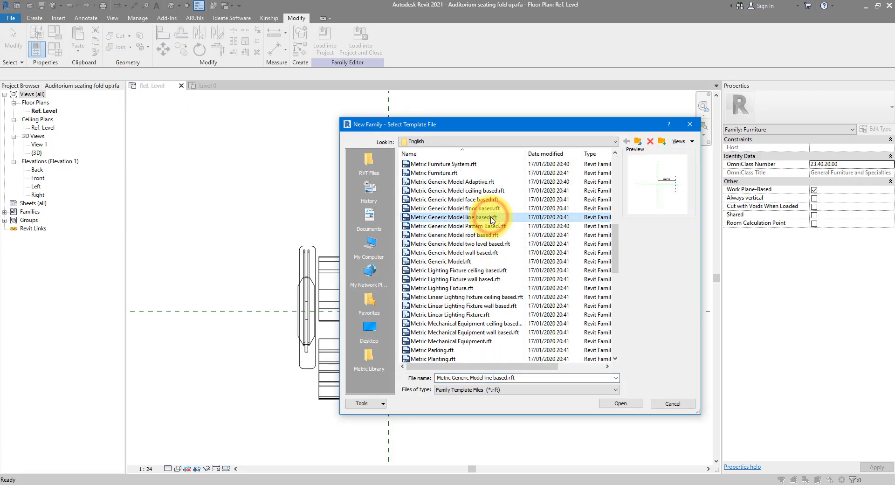
click(630, 402)
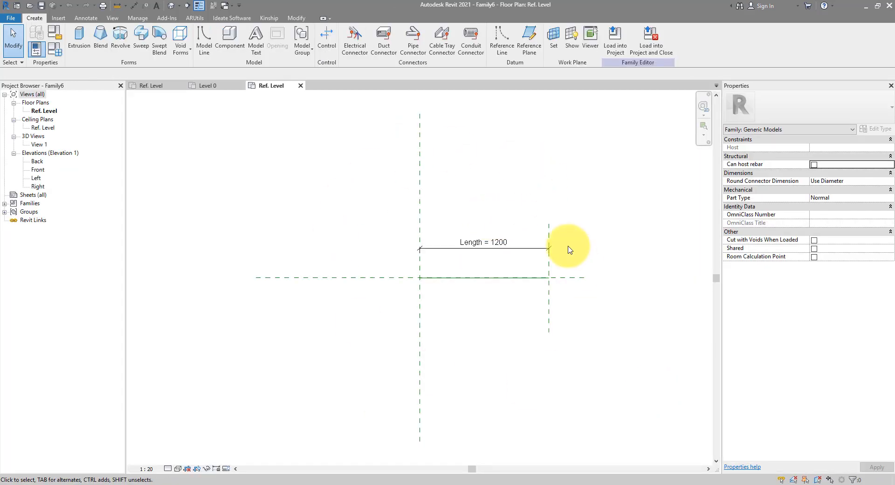
- Load the Auditorium seating fold up family into the new line-based family only, leaving out the project
click(152, 86)
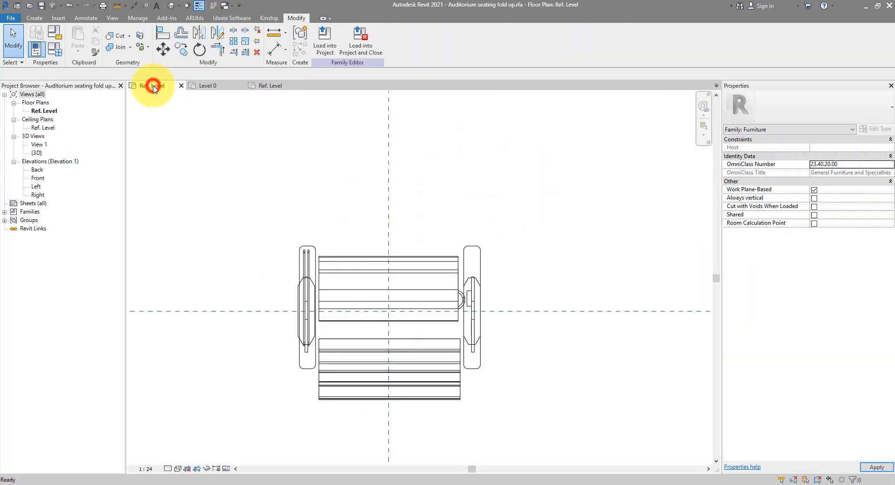
click(325, 51)
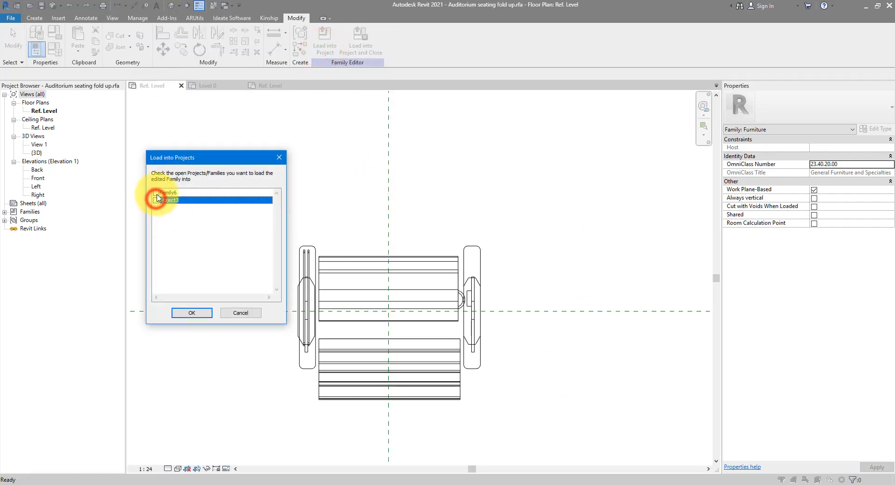
click(155, 200)
click(192, 312)
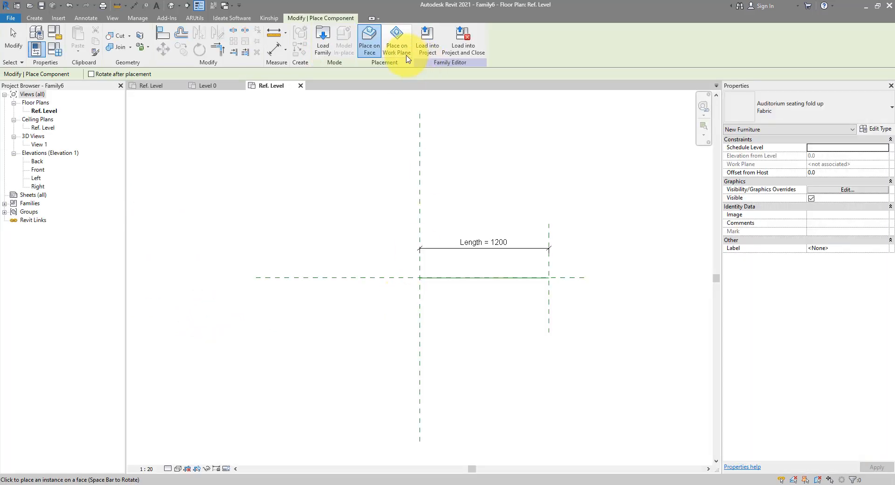
- Place one chair on the Ref. Level work plane where the line's start meets the vertical reference plane
click(397, 43)
scroll(399, 295, up, 2)
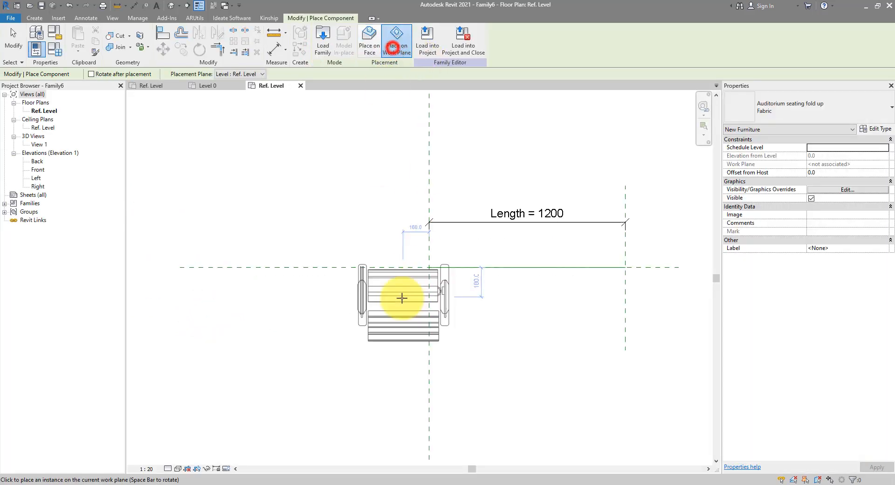
click(429, 267)
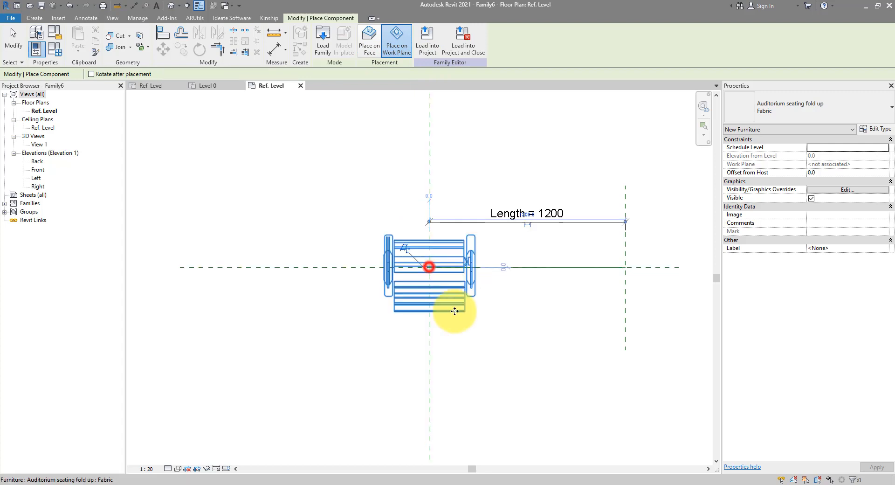
key(Escape)
key(Escape)
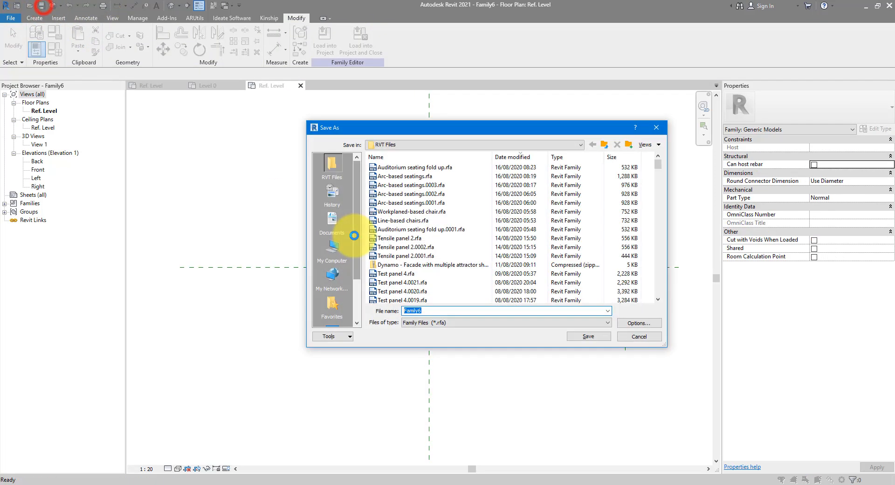
- Save the line-based family as Line-based chairs 2
text(Lined)
key(BackSpace)
text(-based c)
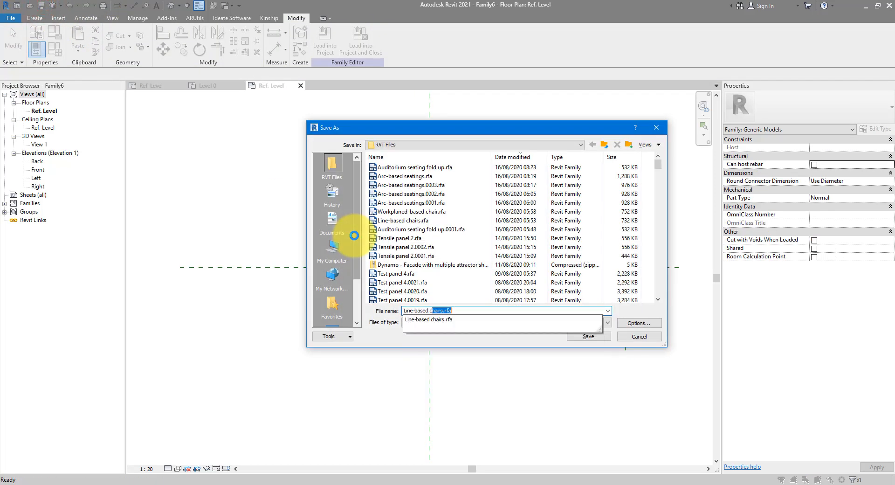
text(hairs)
key(Return)
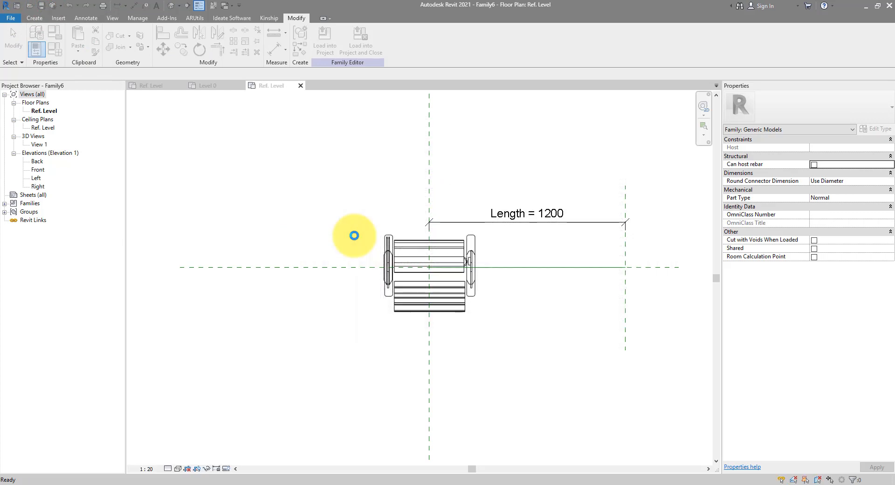
- Set the Length dimension between the start and Right reference planes to 3200
scroll(355, 239, down, 2)
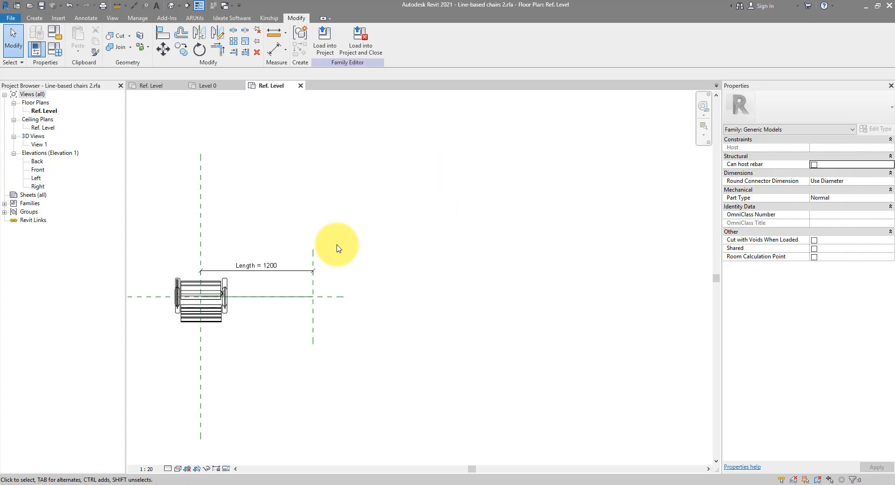
click(257, 271)
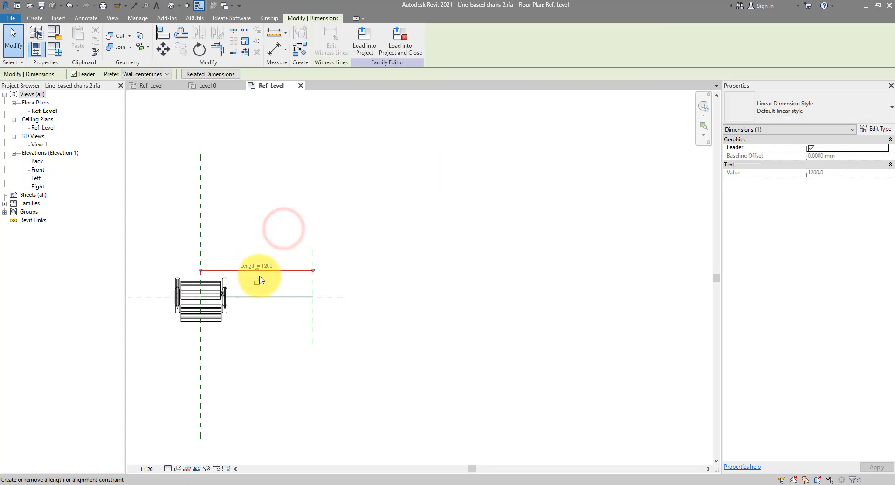
click(311, 255)
click(201, 246)
click(313, 256)
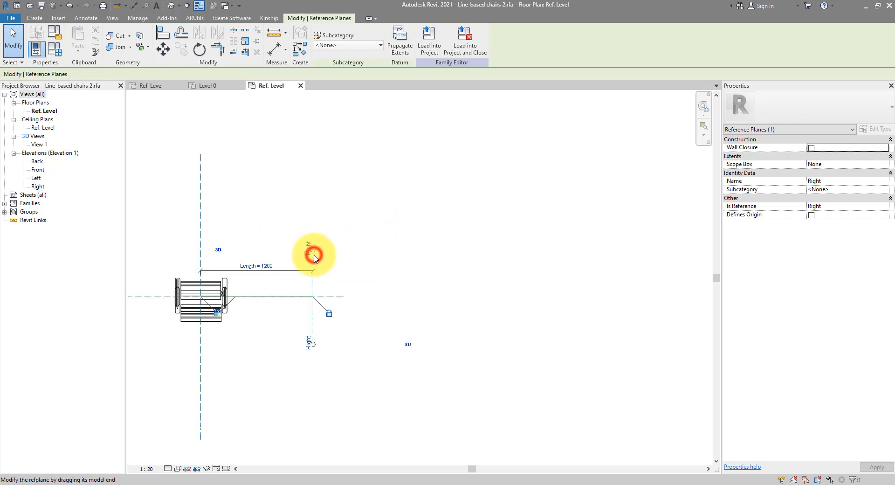
click(262, 263)
drag(241, 262, 231, 263)
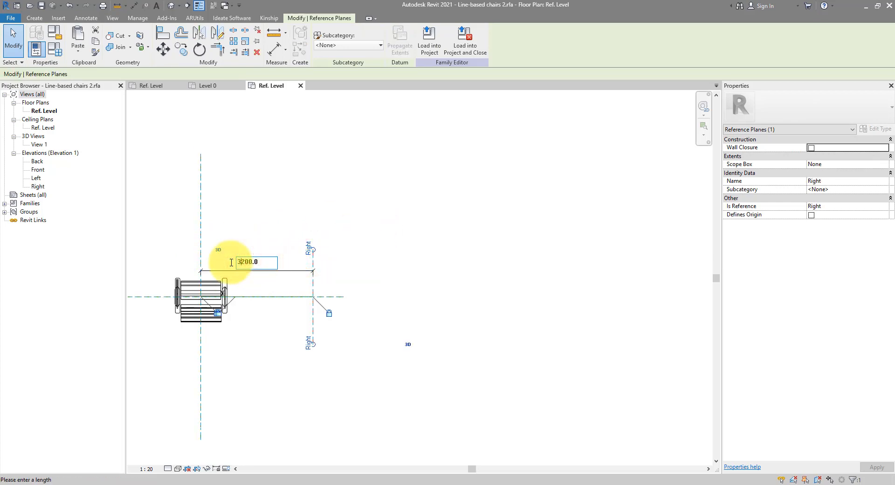
text(3)
key(Return)
click(261, 226)
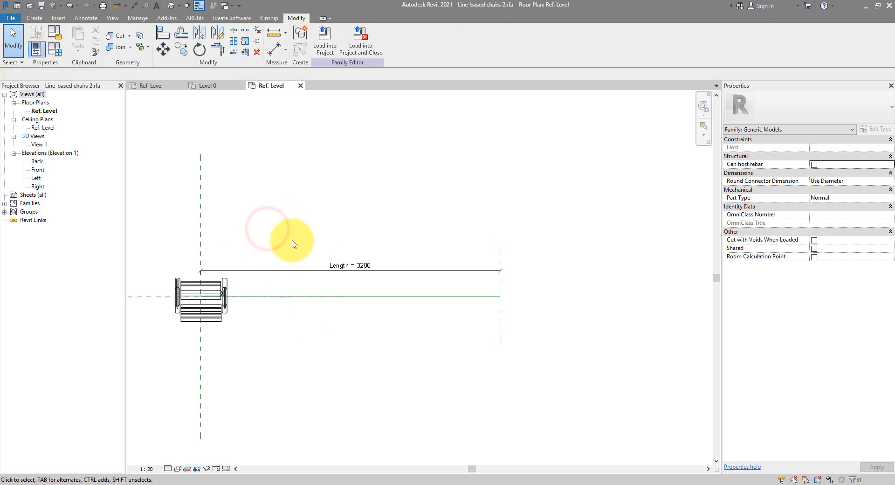
- Array the chair as 5 grouped and associated copies, placing the second one diagonally off the reference line with Move To 2nd
click(229, 282)
click(235, 46)
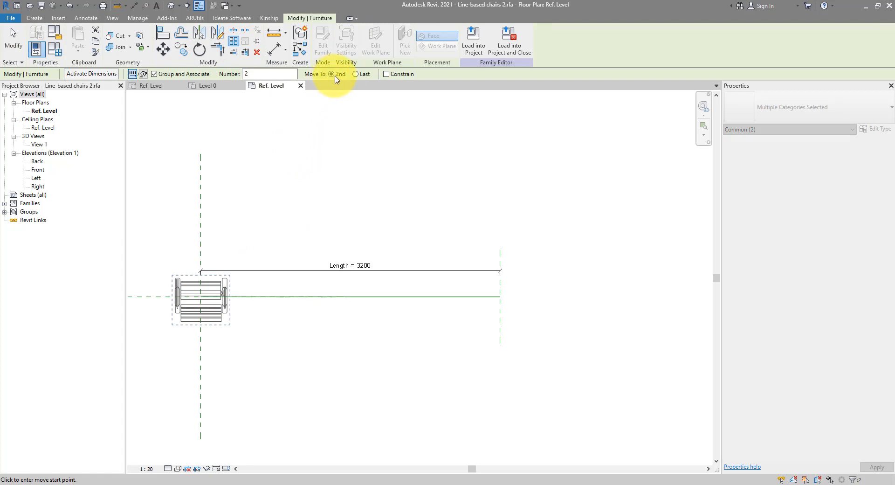
double_click(268, 72)
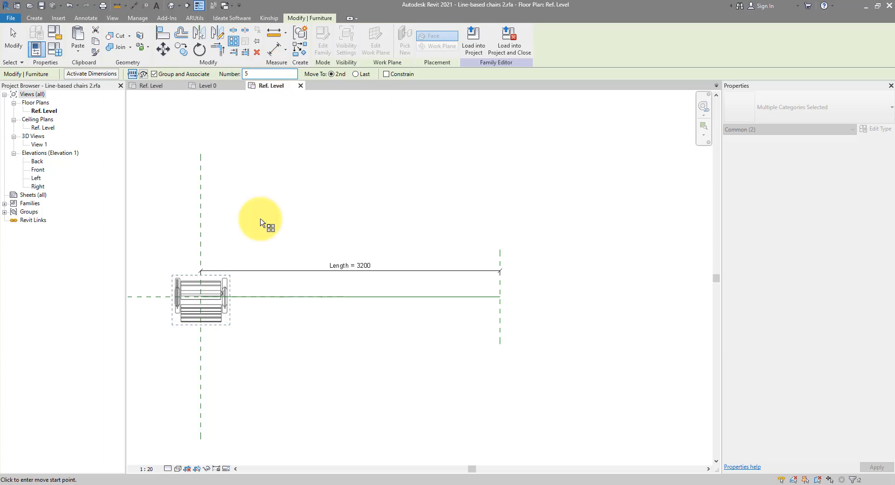
scroll(196, 320, up, 5)
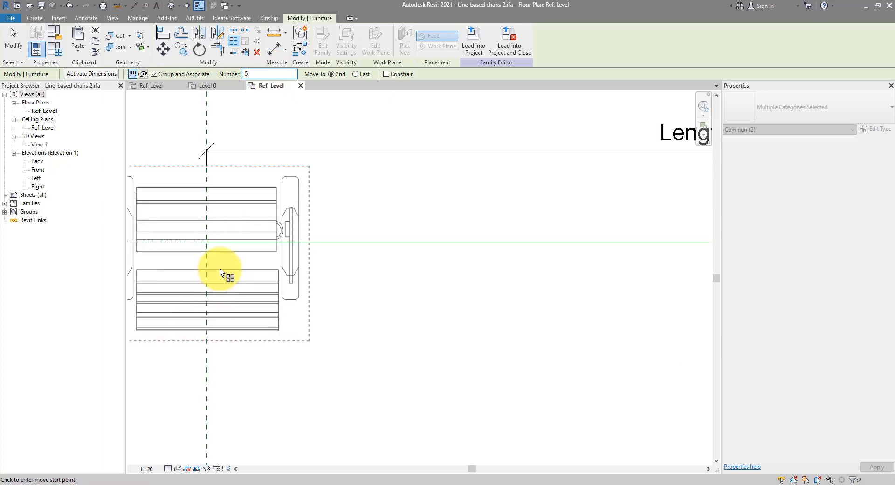
click(210, 244)
scroll(208, 243, down, 3)
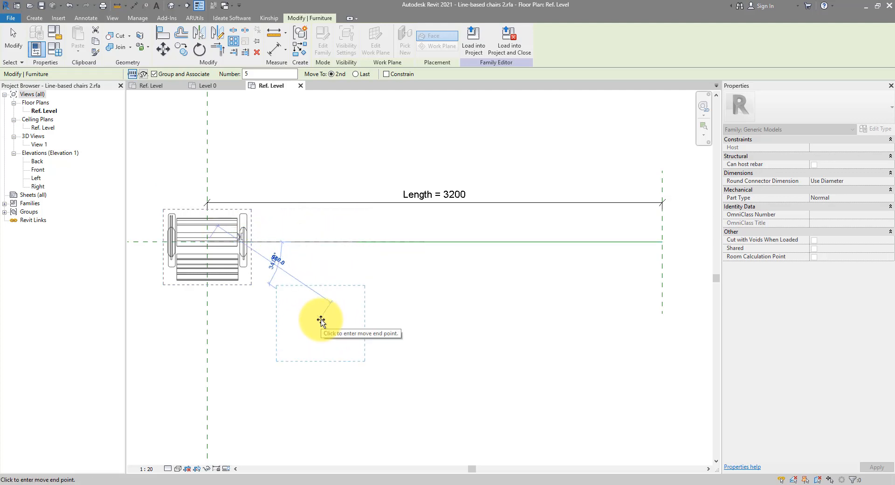
click(321, 319)
scroll(387, 277, down, 3)
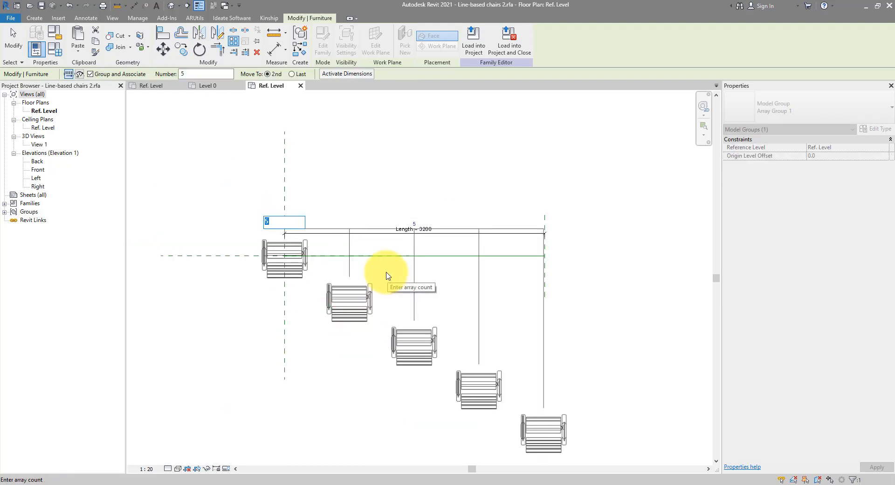
key(Return)
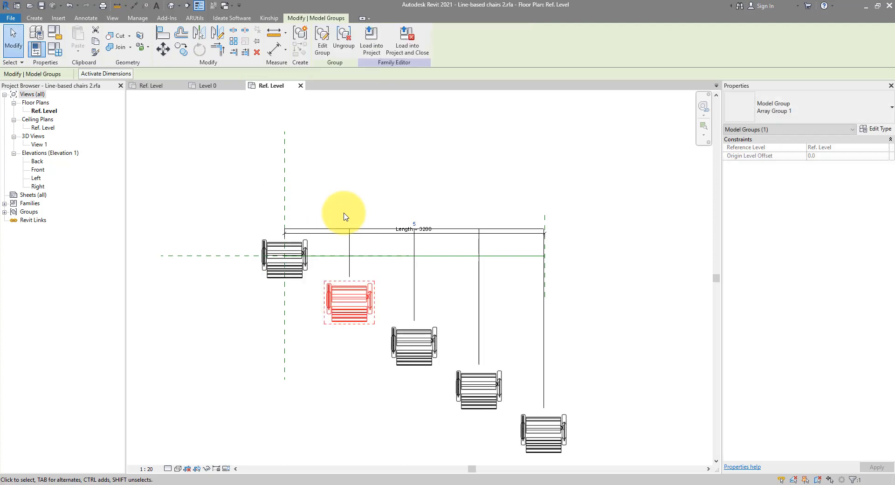
- Label the chair array with a new instance family parameter named Count
click(456, 230)
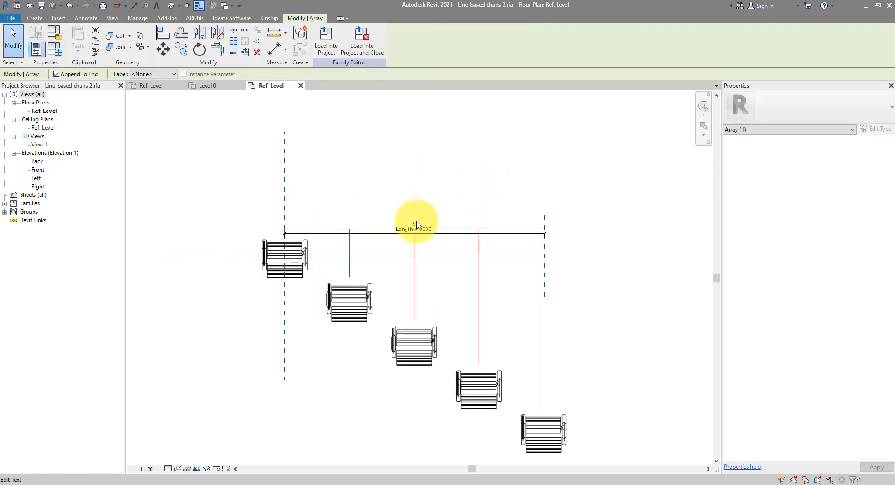
click(154, 74)
click(157, 89)
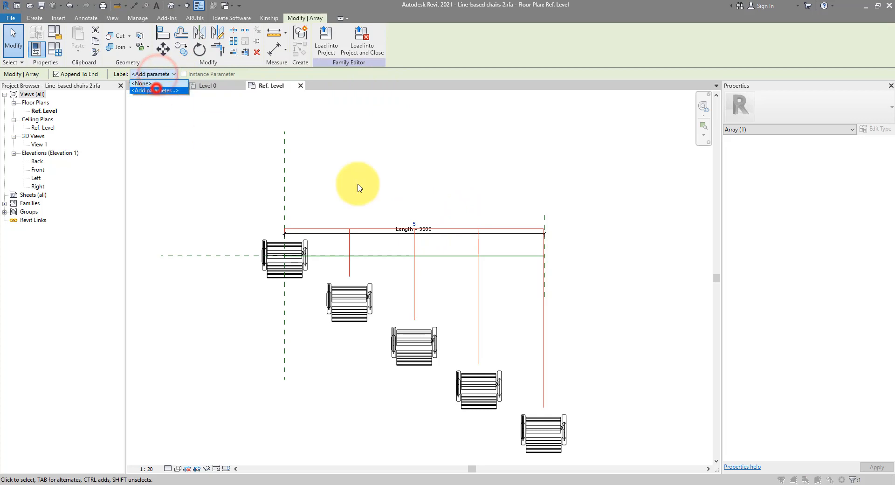
text(Count)
drag(354, 153, 620, 148)
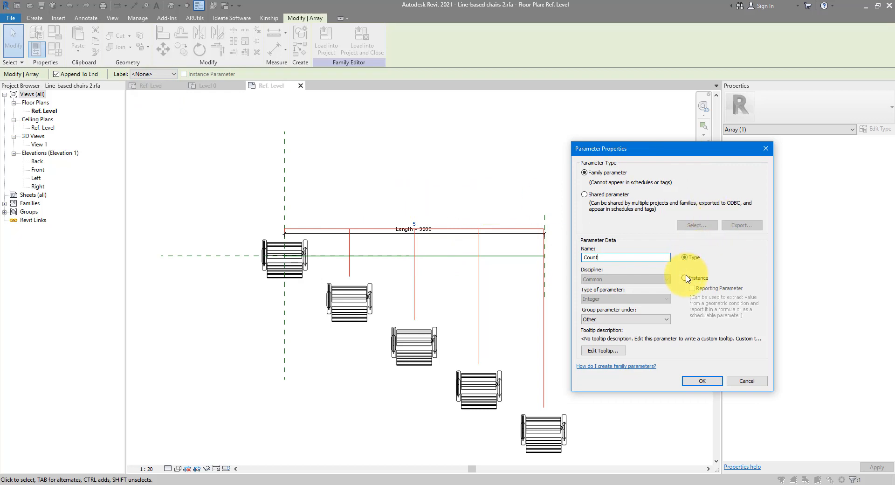
click(684, 278)
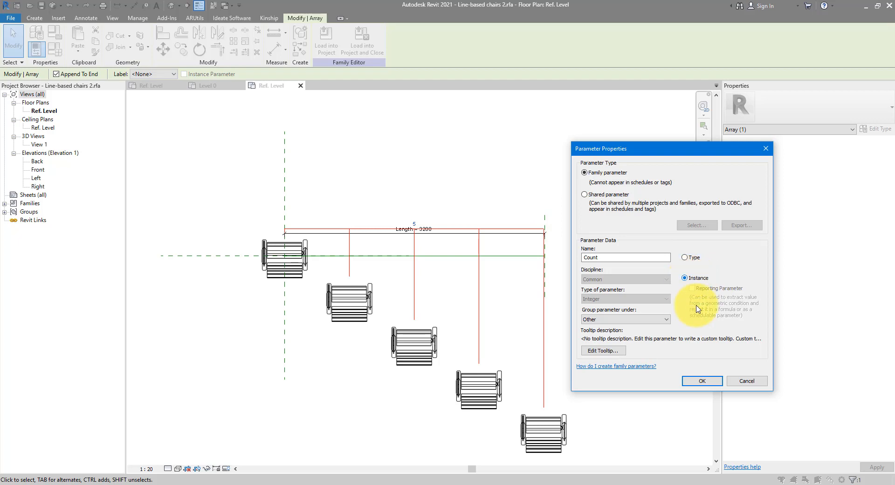
click(700, 380)
click(579, 300)
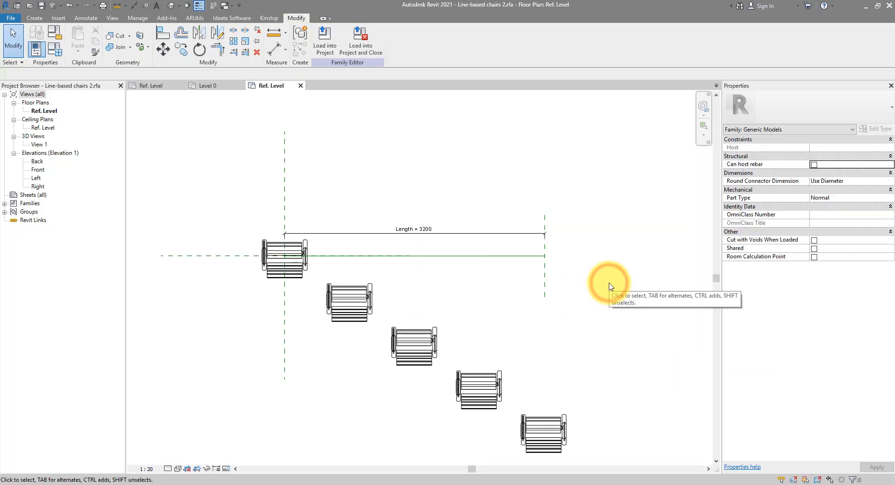
- Align the second chair to the horizontal reference plane and lock the alignment
click(166, 37)
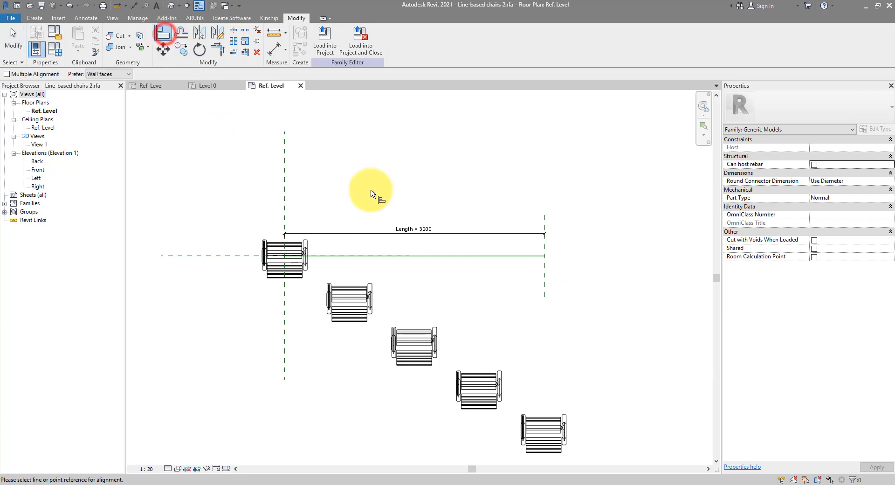
click(231, 256)
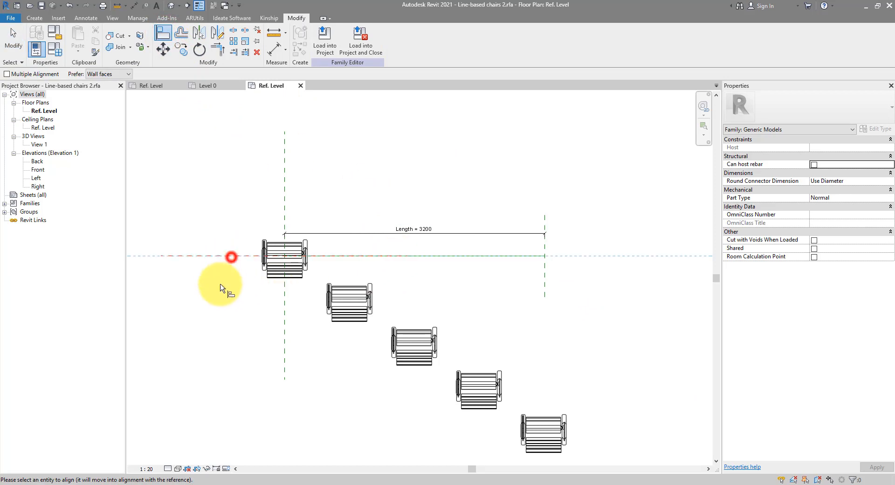
click(356, 303)
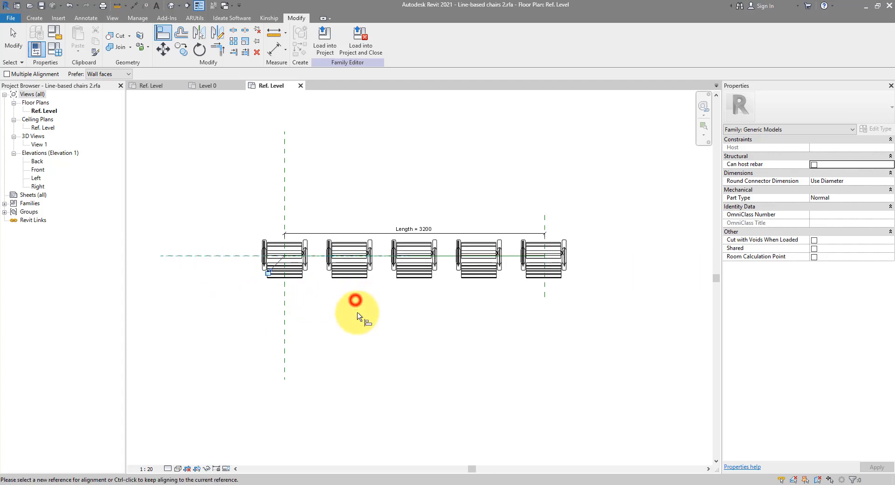
click(269, 272)
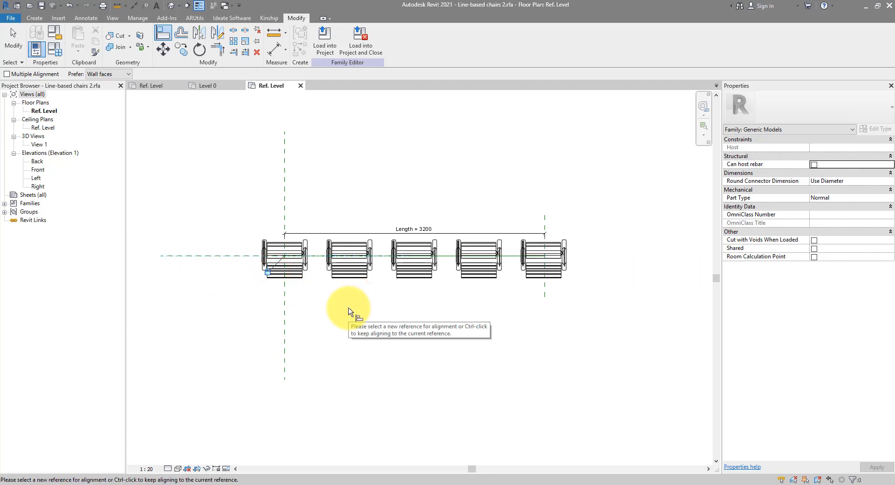
- Draw a vertical reference plane crossing the chair row between the second and third chairs
click(35, 18)
click(529, 44)
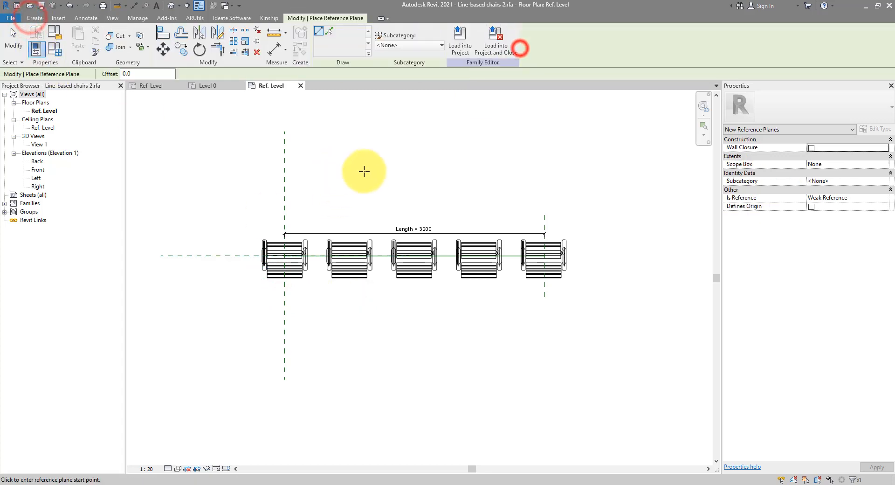
click(372, 181)
click(372, 334)
key(Escape)
key(Escape)
- Dimension from the start reference plane to the new vertical plane and label it with a new type parameter named Spacing
click(133, 5)
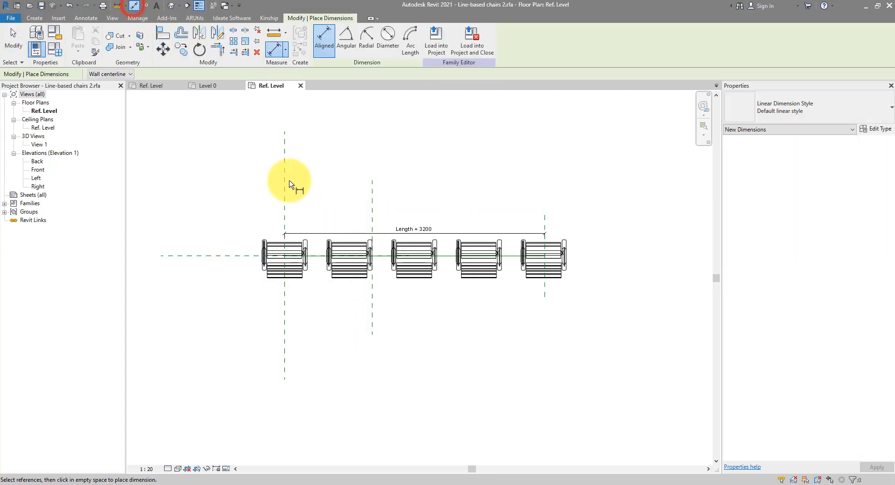
click(285, 185)
click(372, 208)
click(346, 206)
key(Escape)
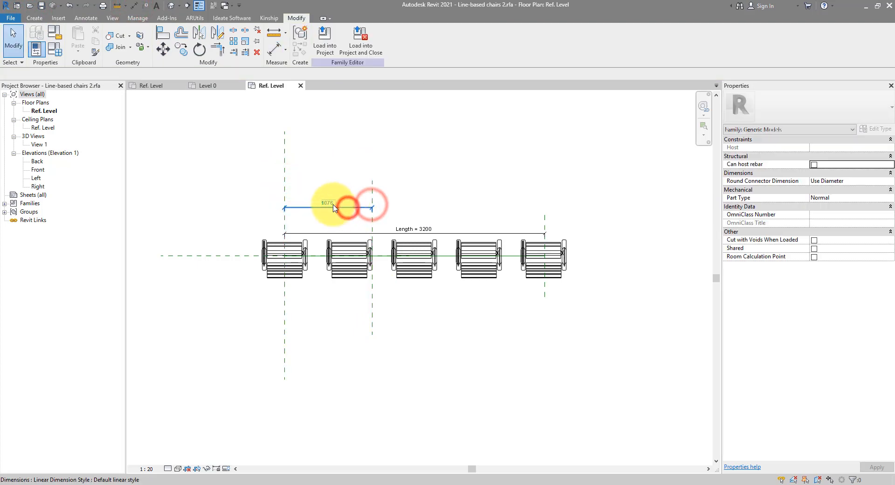
click(332, 207)
click(412, 40)
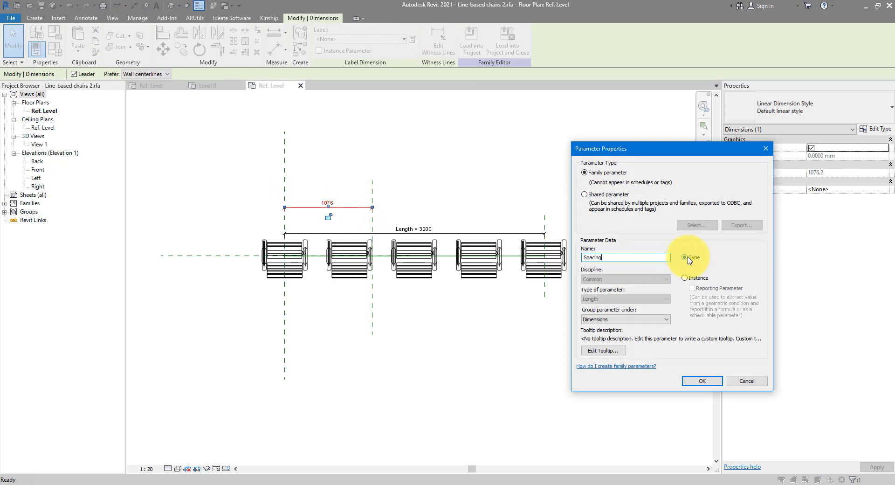
click(702, 381)
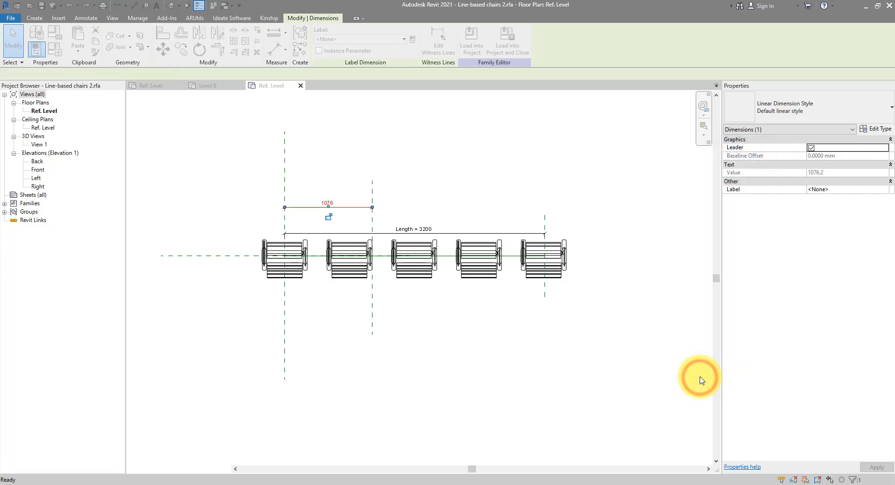
click(460, 160)
- Align the second chair's centre to the Spacing reference plane and lock the alignment
scroll(405, 190, up, 3)
click(162, 33)
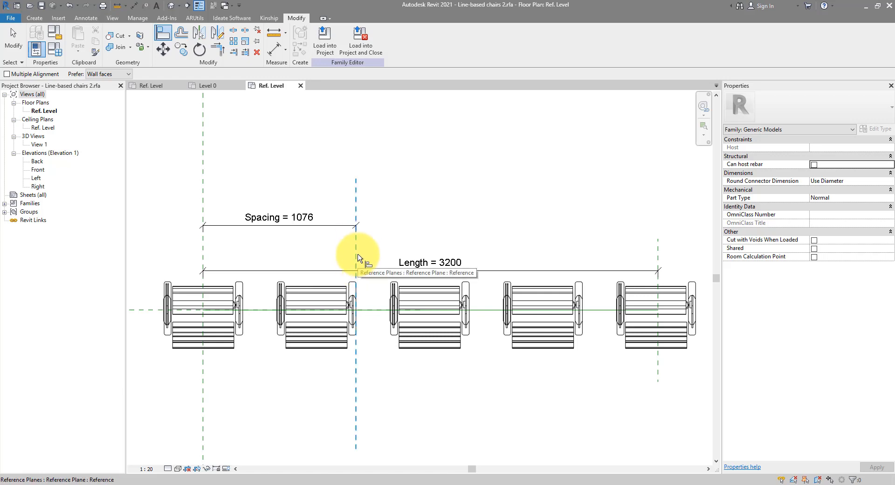
click(356, 239)
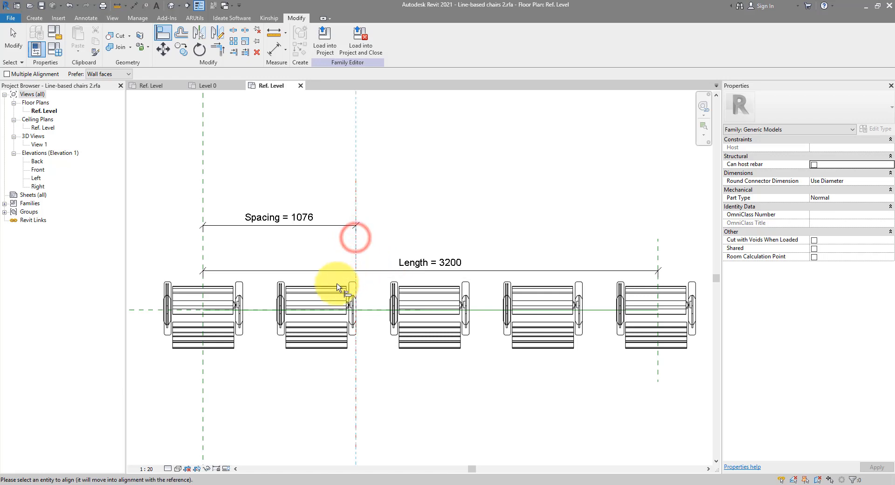
click(316, 294)
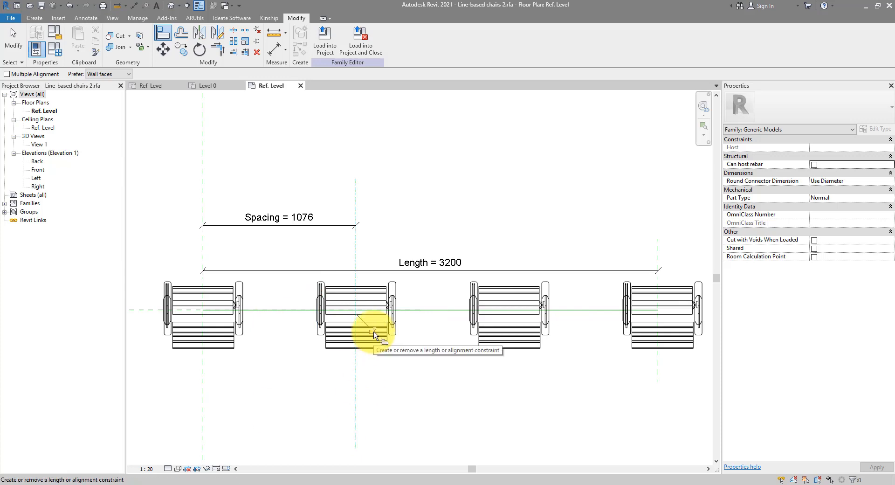
key(Escape)
key(Escape)
scroll(431, 354, down, 2)
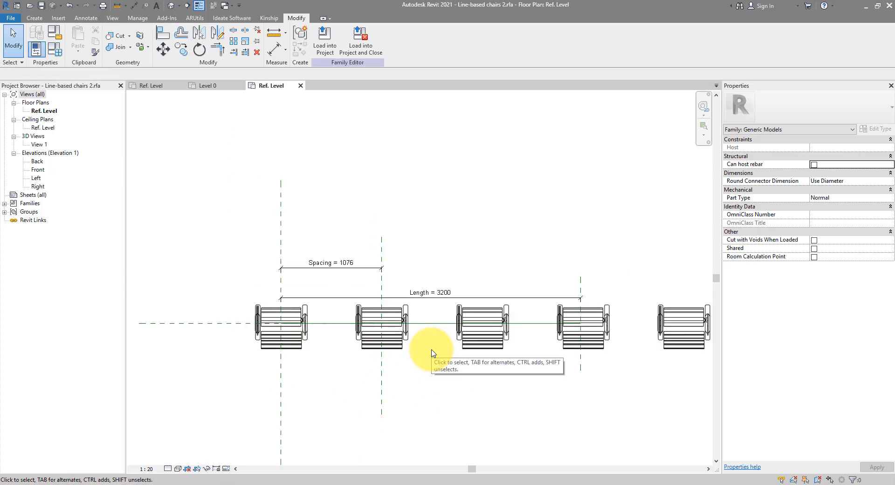
- Set the Spacing parameter to 700 in the family types
click(37, 49)
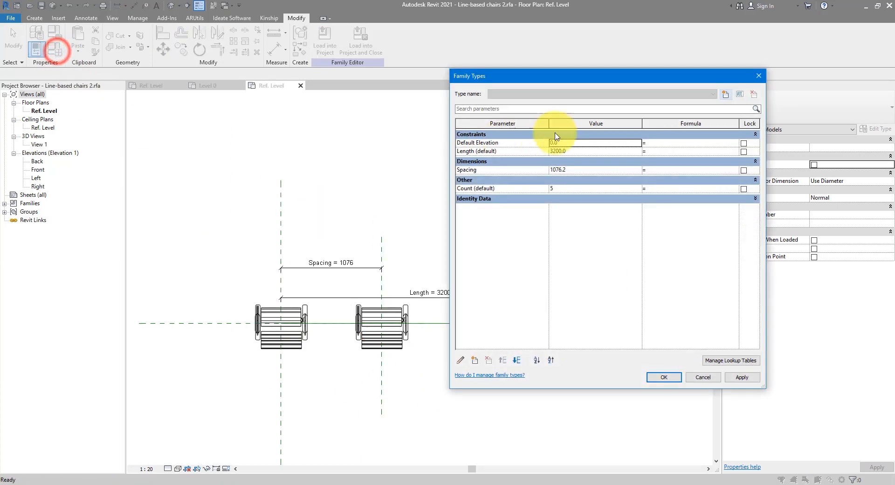
click(590, 171)
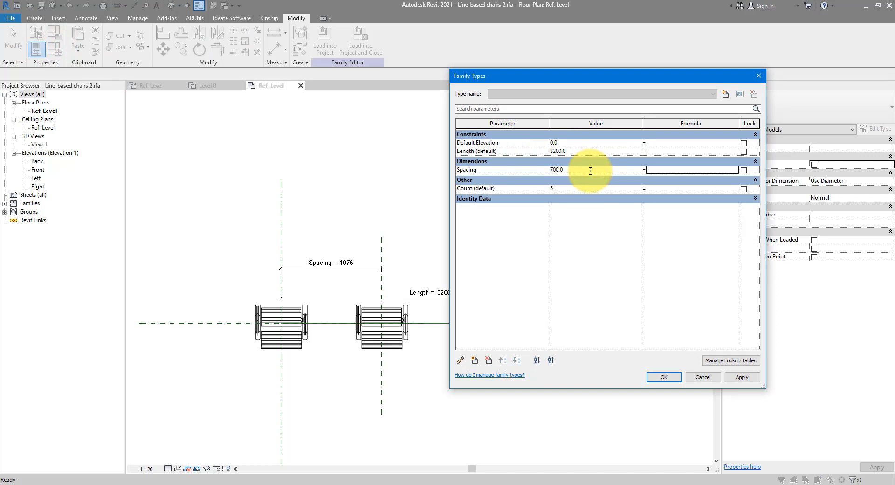
key(Return)
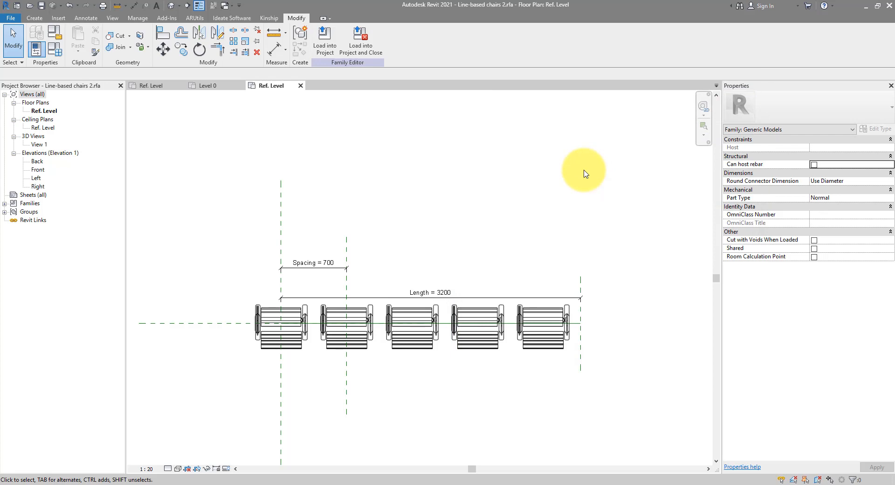
- Move the Right reference plane outward to stretch the Length dimension to about 5700
scroll(586, 174, down, 2)
click(415, 247)
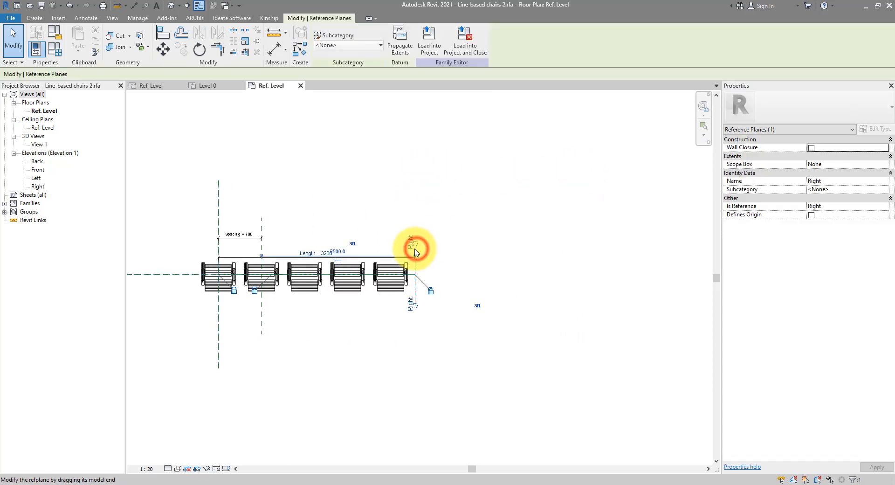
drag(417, 251, 571, 270)
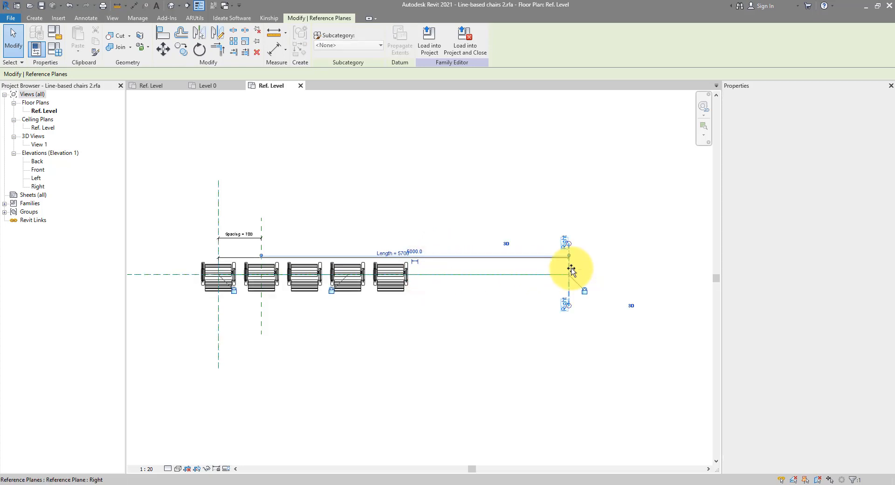
click(428, 229)
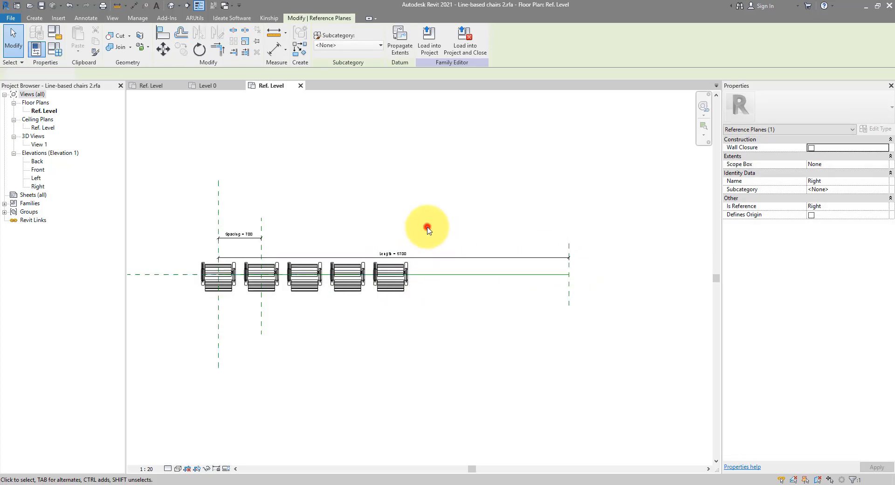
scroll(428, 230, up, 1)
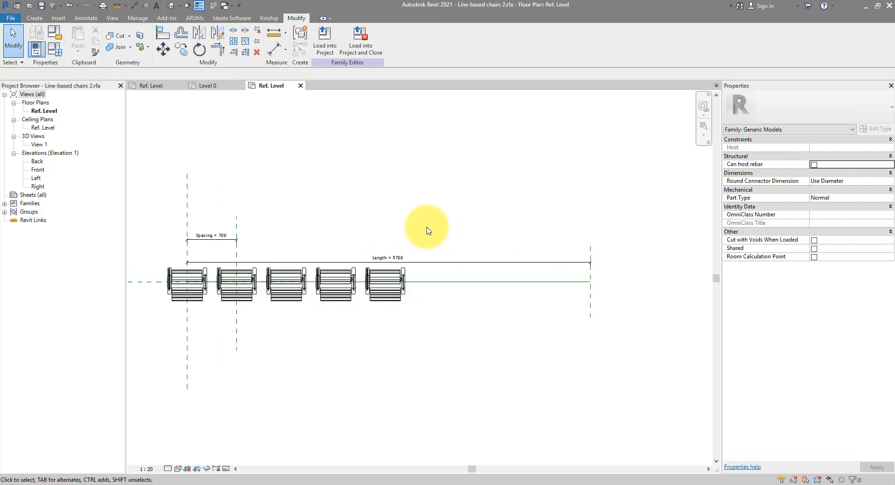
- Give the Count parameter the formula Length / Spacing in the family types
click(57, 55)
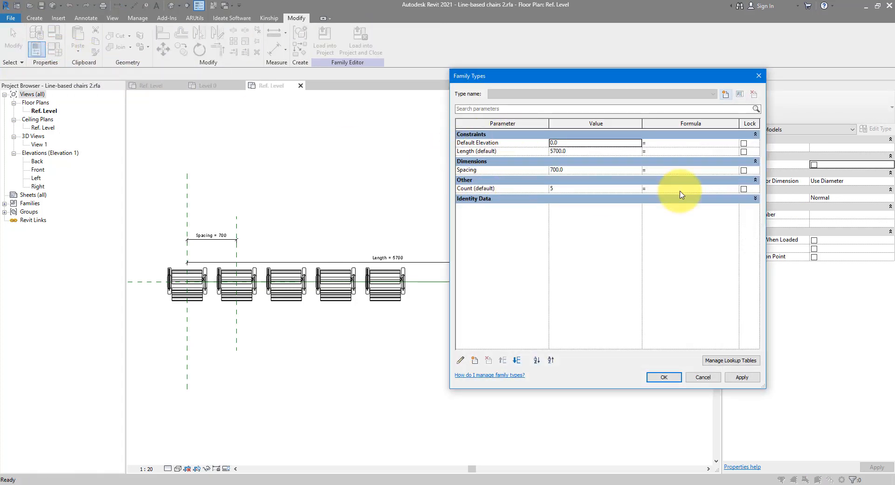
click(663, 188)
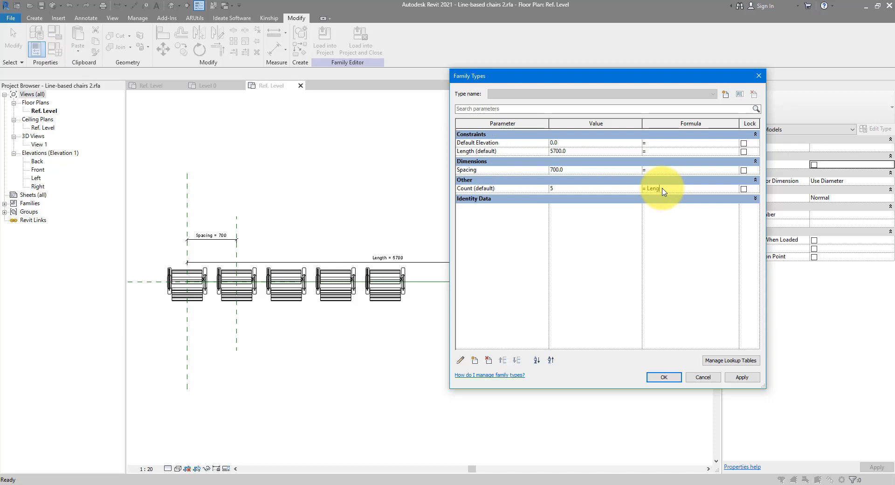
text(Length/Spacing)
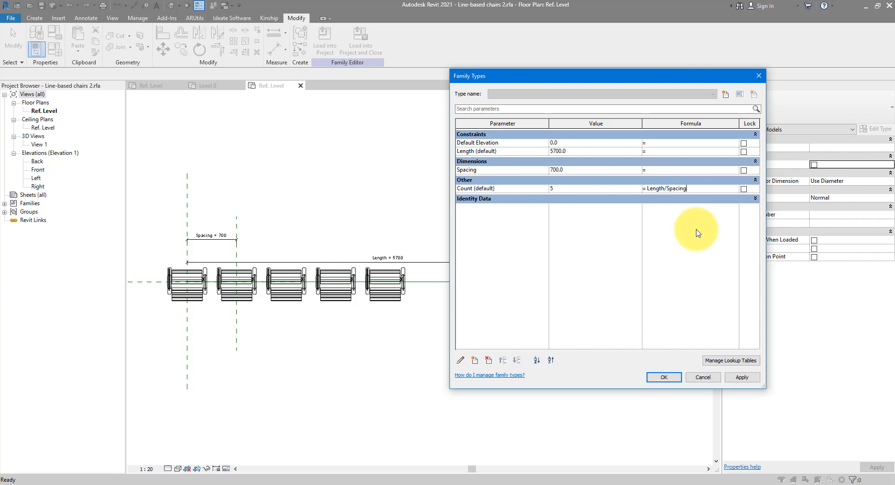
key(Tab)
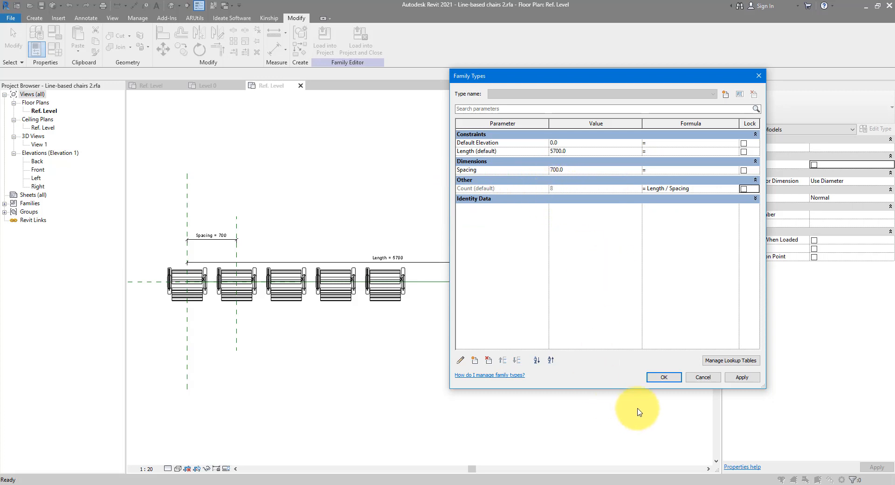
- Accept the family types, save the line-based chair family, and load it into Project3
click(653, 378)
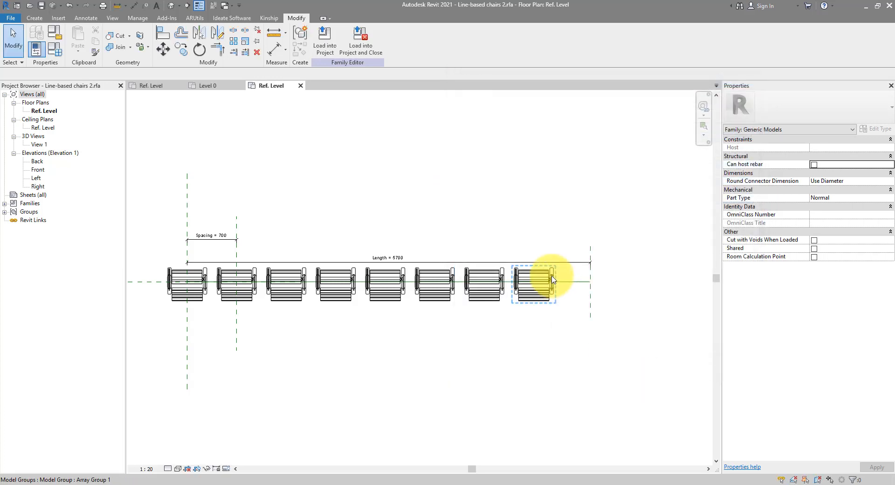
click(41, 6)
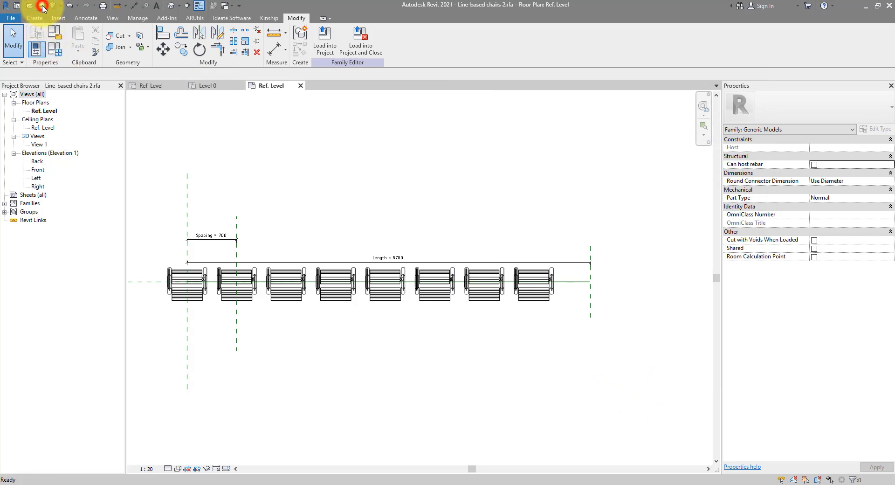
click(325, 47)
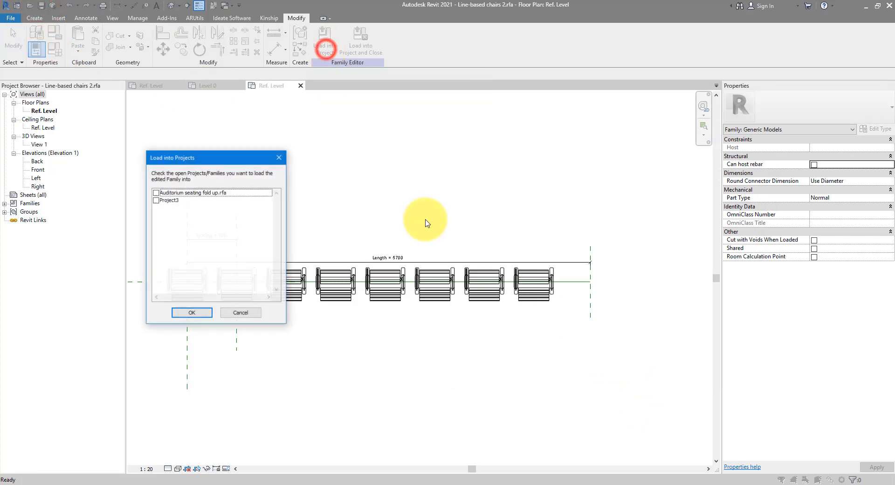
click(156, 200)
click(201, 312)
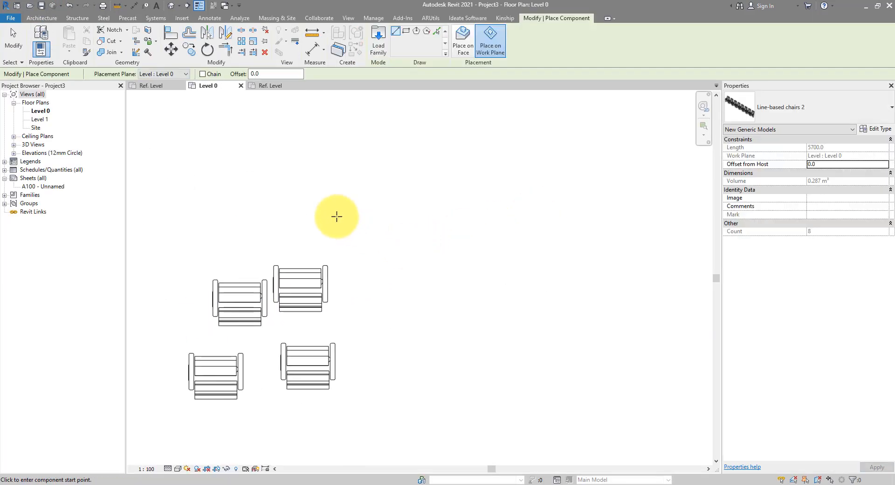
- Place a horizontal row of line-based chairs about 3080 mm long above the existing chairs on Level 0
click(320, 213)
click(624, 212)
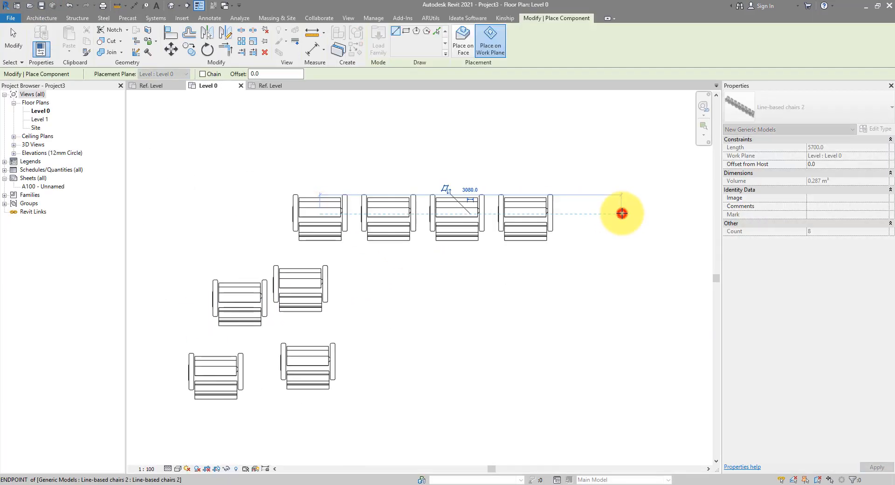
scroll(434, 323, down, 5)
key(Escape)
key(Escape)
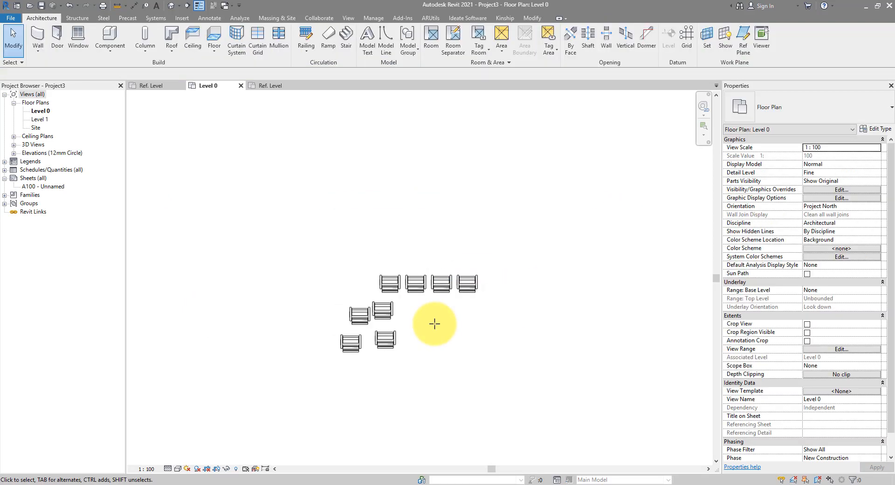
- Set the length of the placed chair row to 6 m
click(436, 289)
click(446, 258)
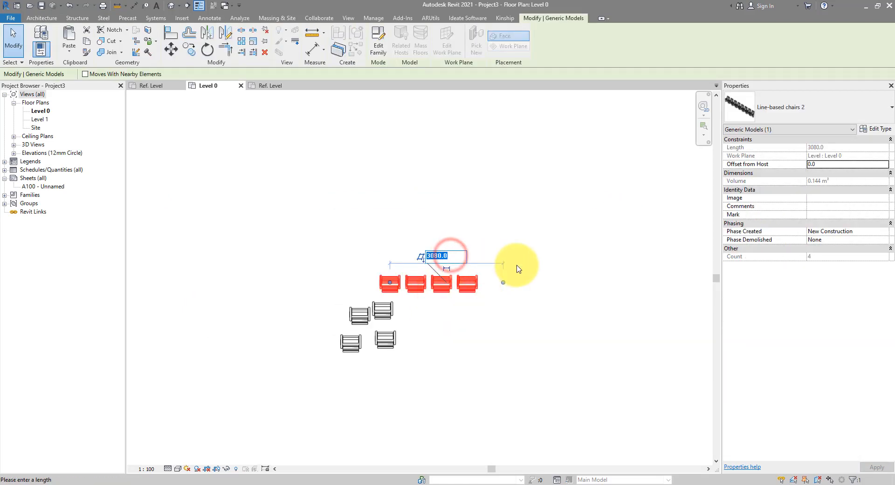
text(6m)
key(Return)
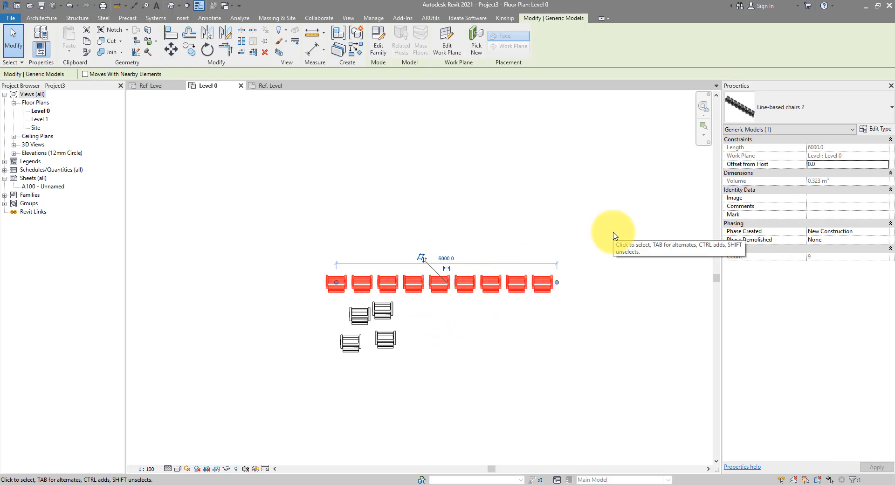
- Set the chair row's Spacing type parameter to 650 and inspect the row in the 3D view
click(870, 130)
click(695, 195)
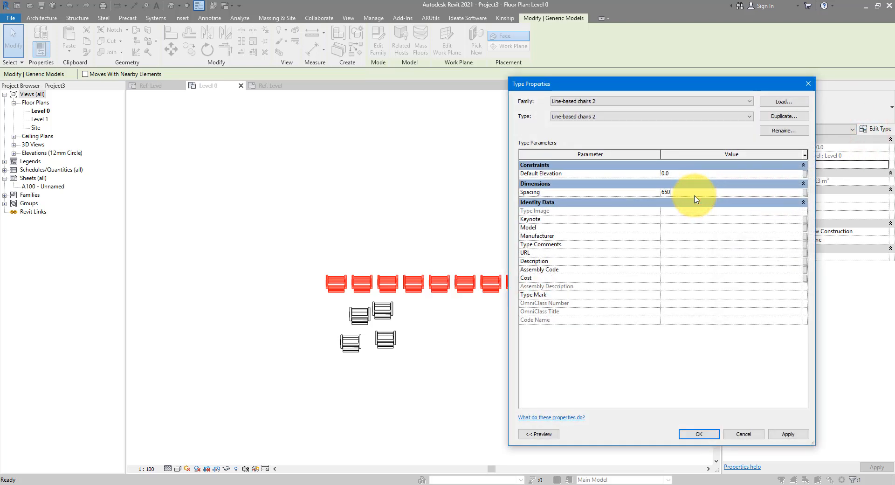
key(Return)
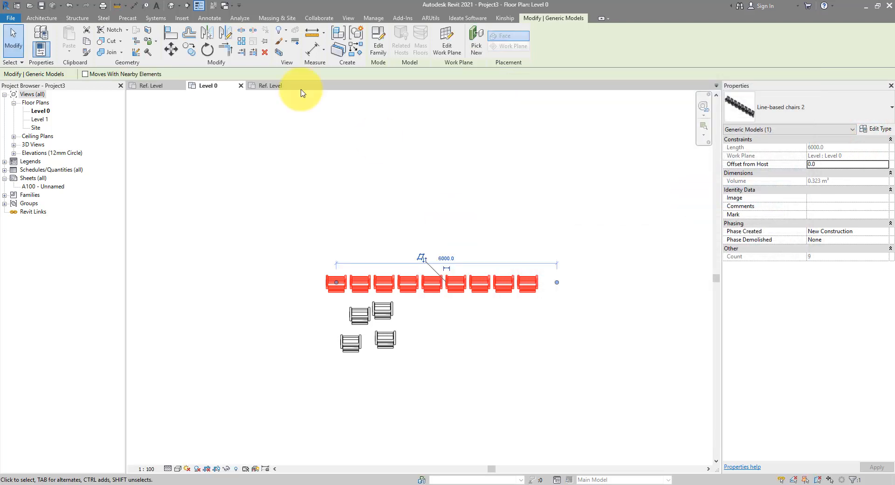
click(172, 6)
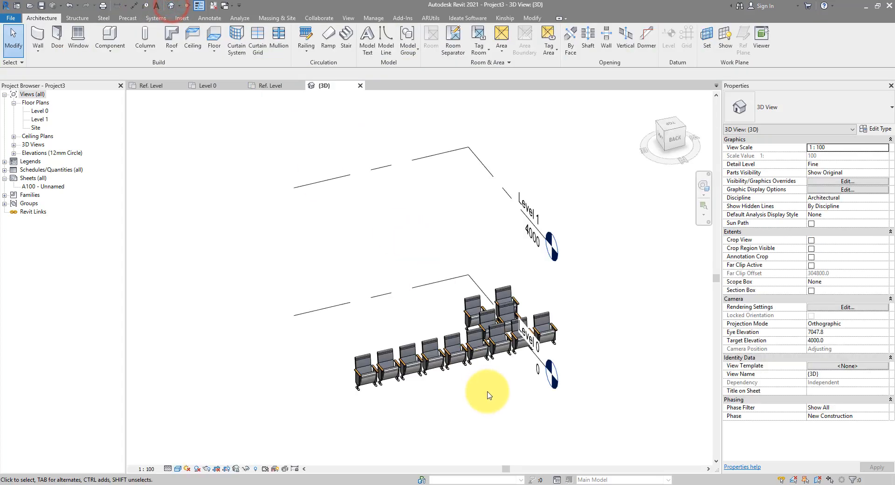
scroll(485, 393, up, 3)
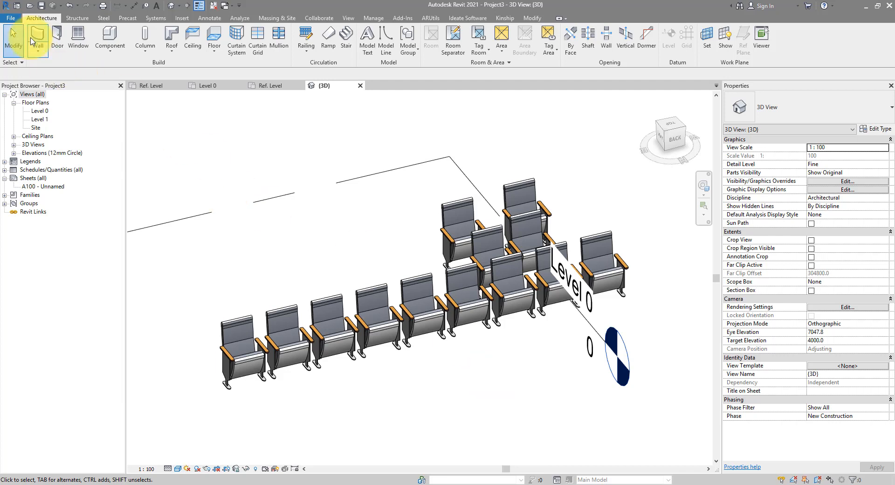
- Create a new family from the Metric Generic Model Adaptive template
click(17, 21)
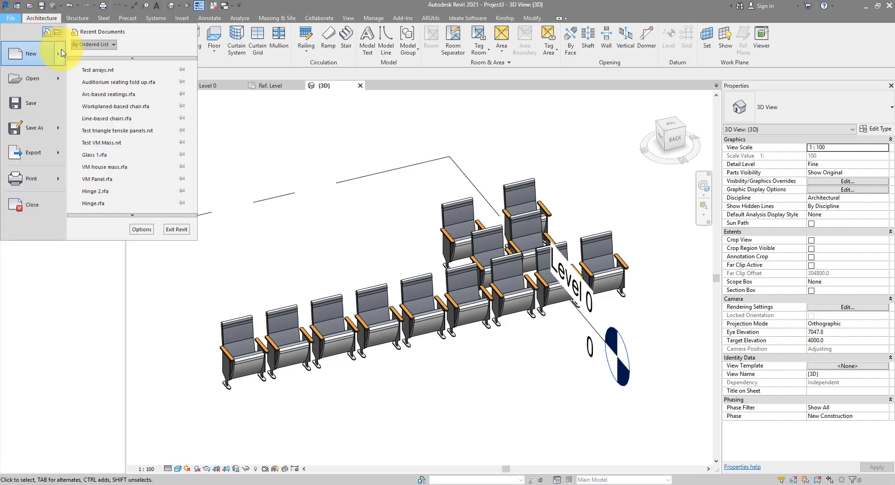
click(60, 49)
click(101, 88)
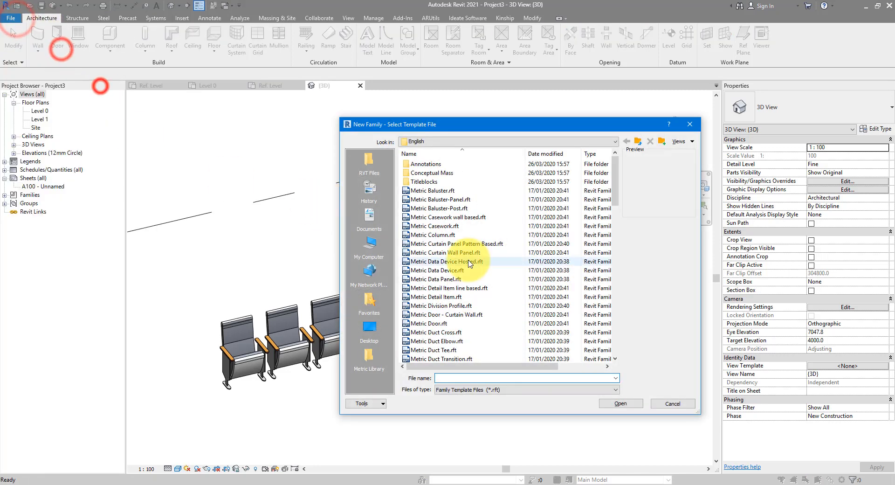
scroll(470, 263, down, 7)
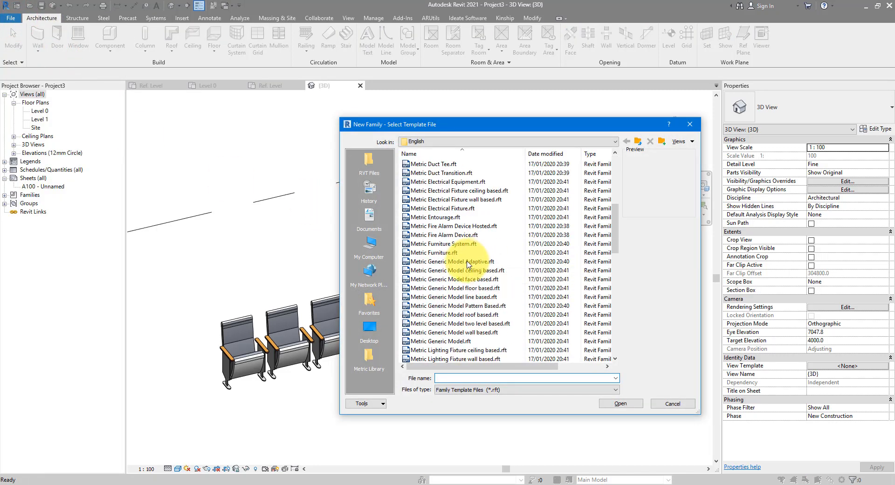
click(462, 262)
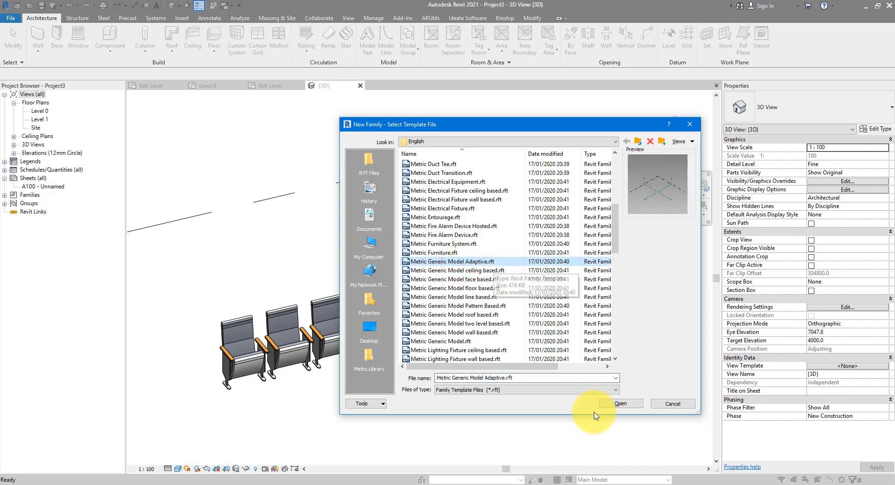
click(617, 404)
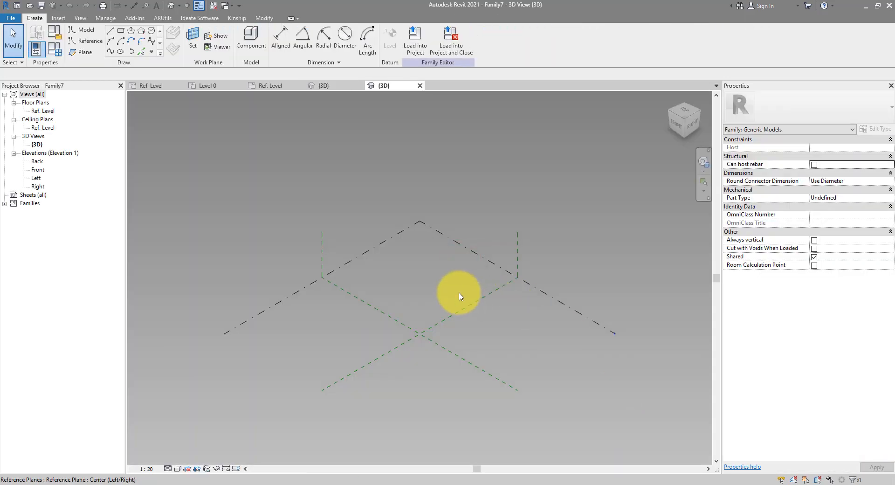
- Place a reference point on the Ref. Level plane, inside the area behind the reference planes' intersection
scroll(459, 296, up, 3)
click(152, 53)
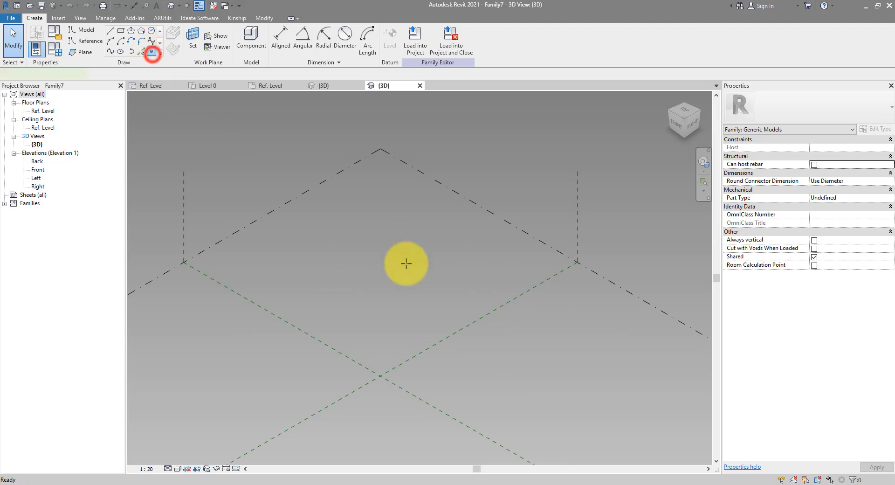
click(385, 317)
key(Escape)
key(Escape)
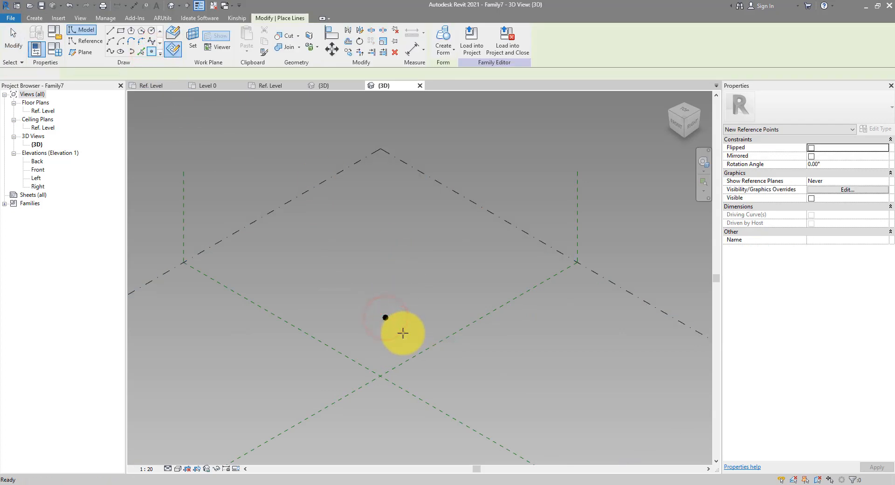
- Turn the placed reference point into an adaptive point
drag(361, 273, 416, 352)
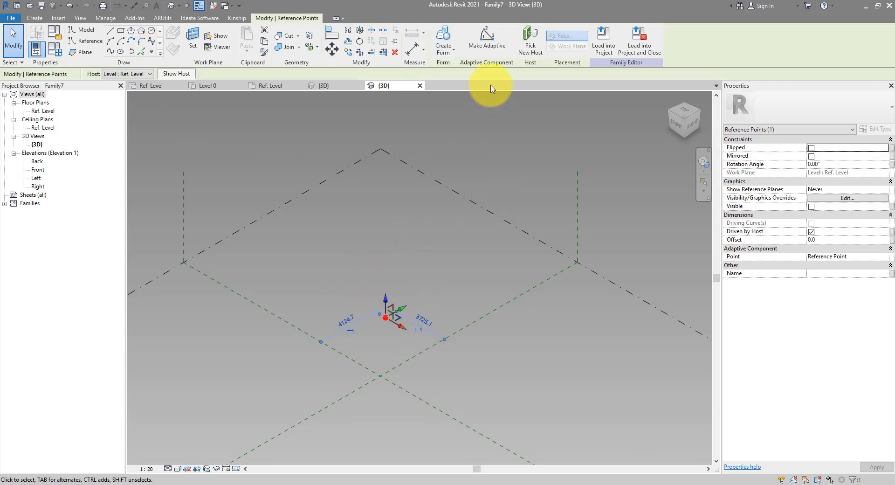
click(488, 49)
scroll(380, 394, up, 5)
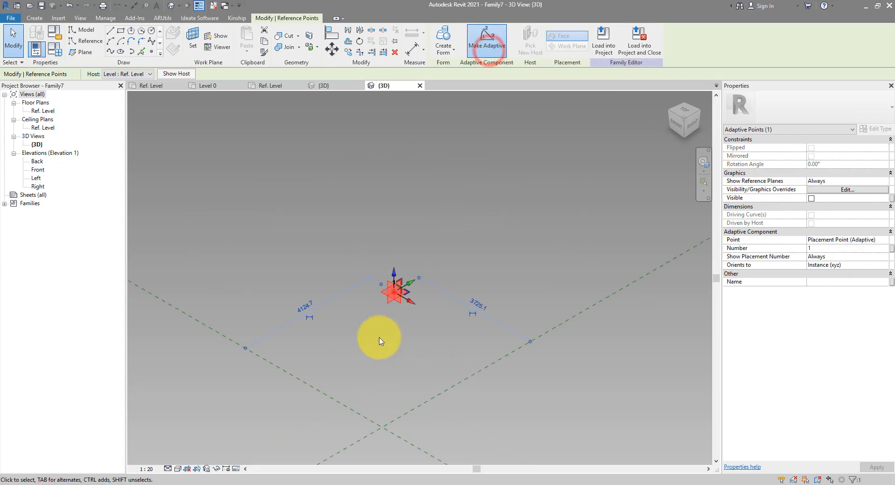
click(450, 218)
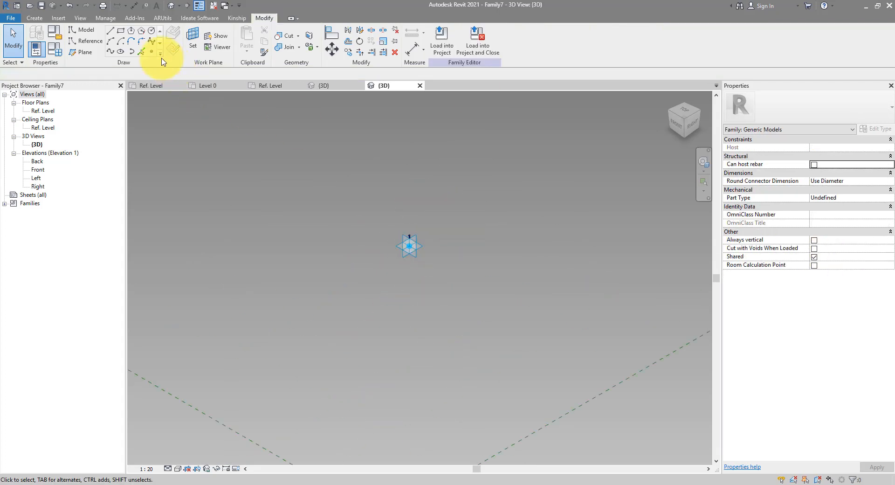
- Set the adaptive point's horizontal plane as the work plane and place a reference point on the adaptive point
click(154, 52)
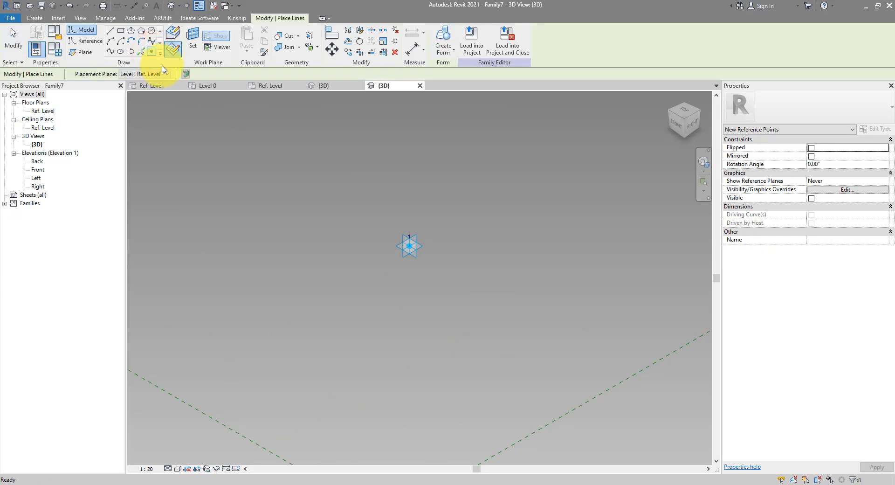
click(414, 247)
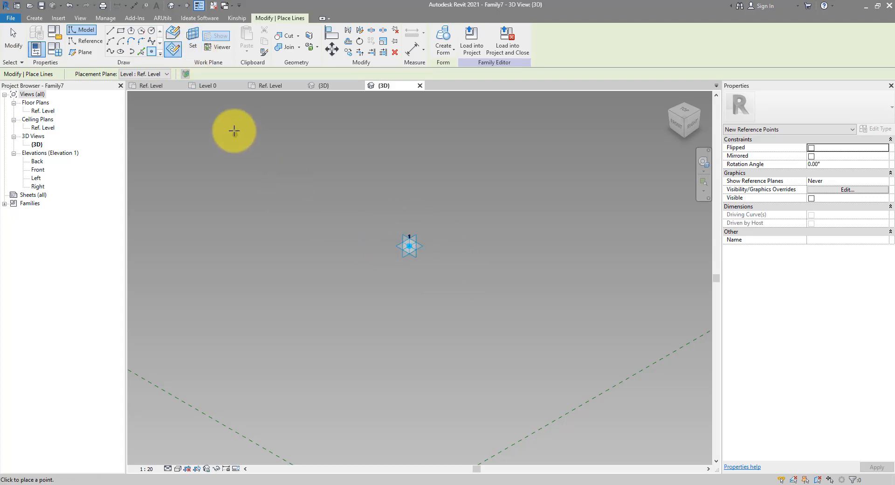
click(199, 50)
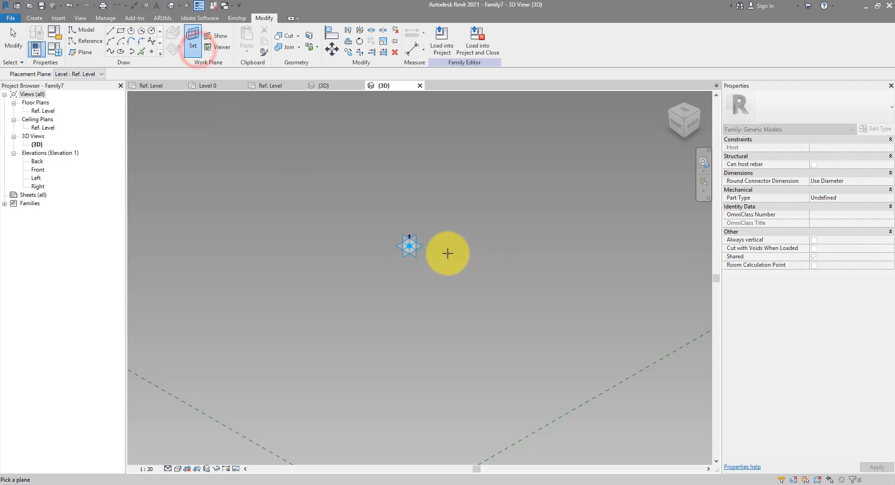
click(422, 246)
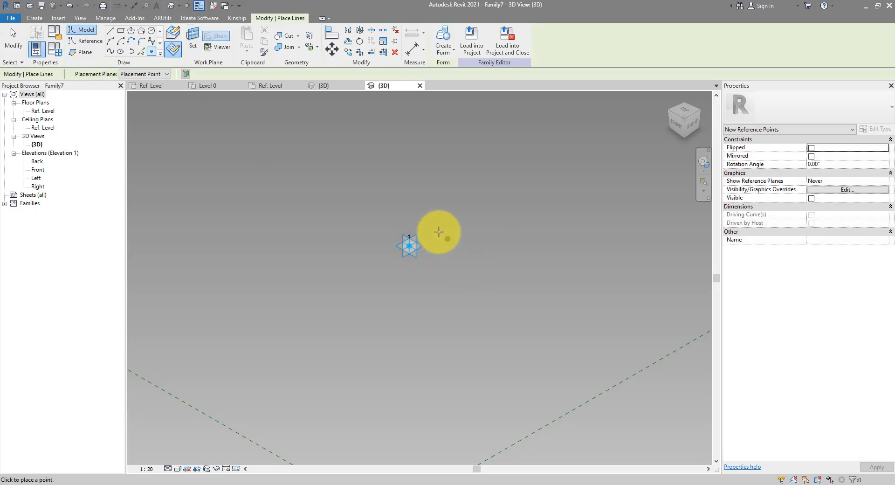
click(408, 245)
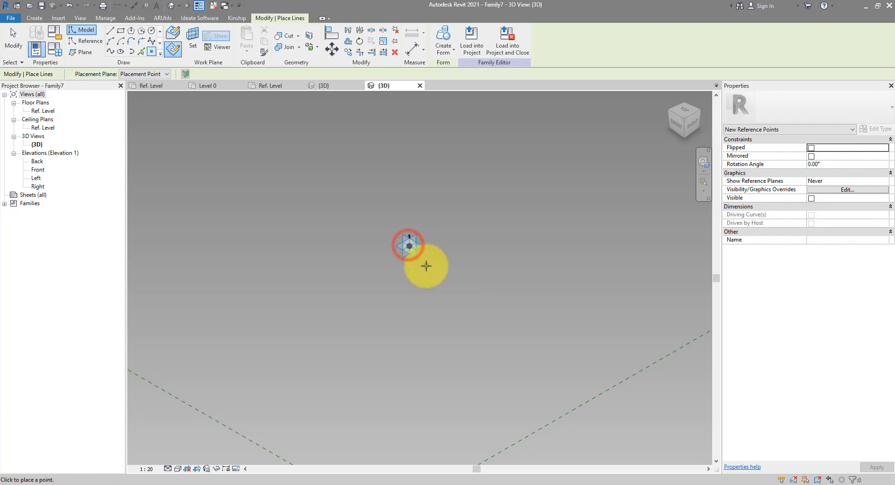
key(Escape)
key(Escape)
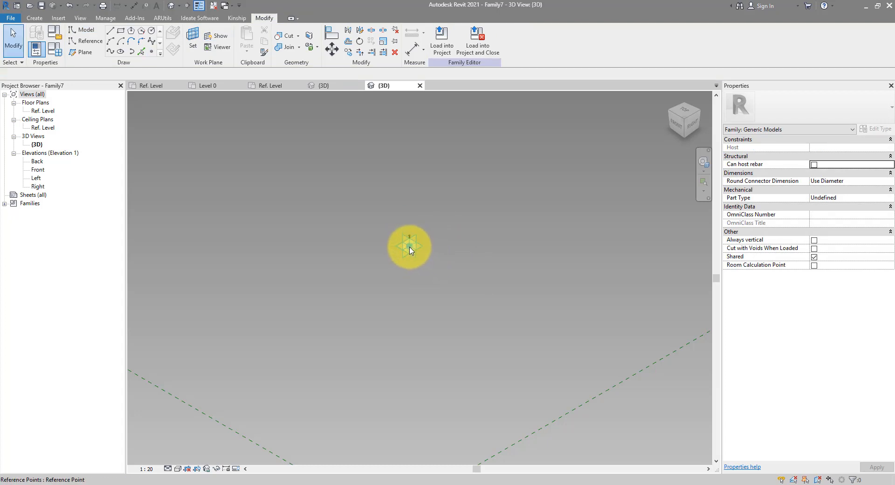
- Link the hosted reference point's Rotation Angle to a new type parameter named "Rotation angle"
click(410, 248)
middle_drag(458, 235, 443, 326)
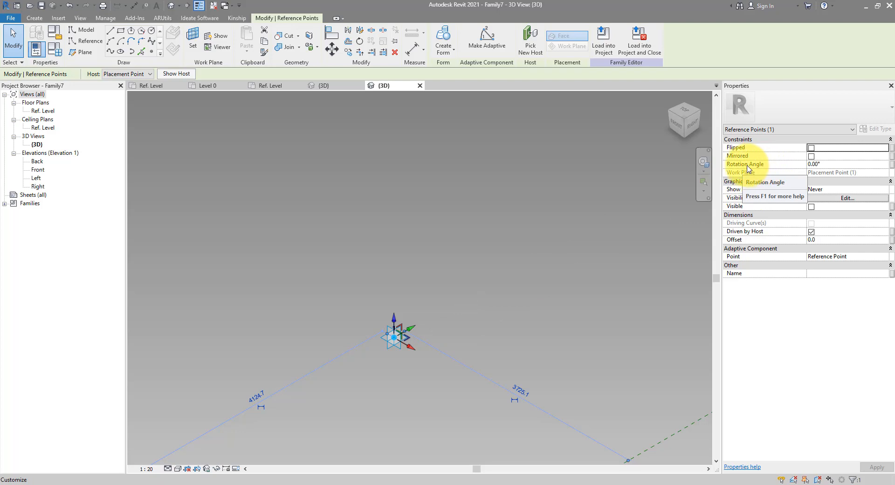
click(892, 166)
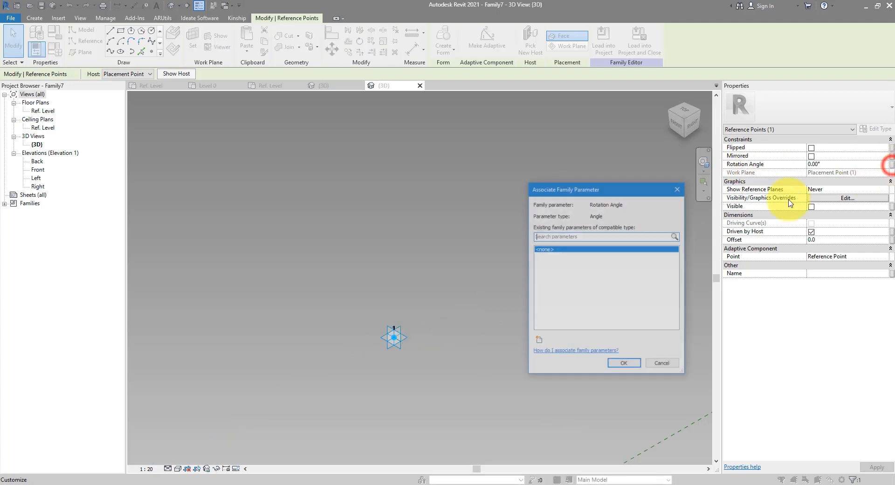
click(538, 341)
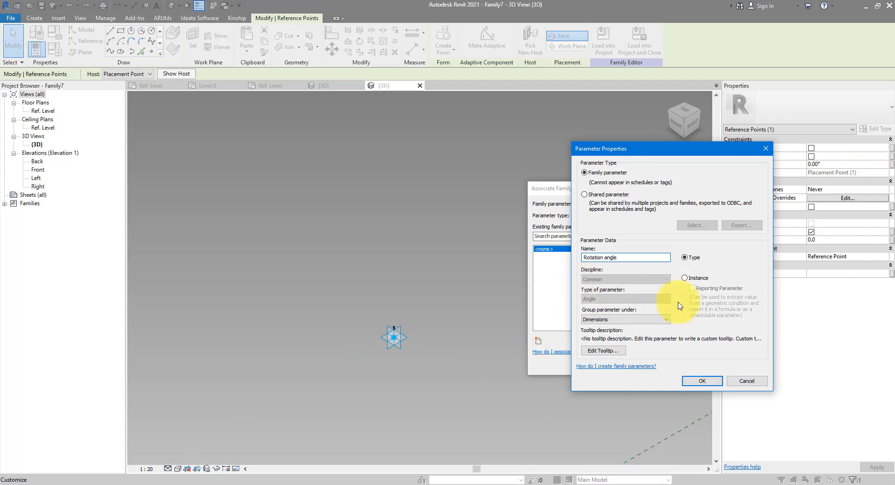
click(693, 382)
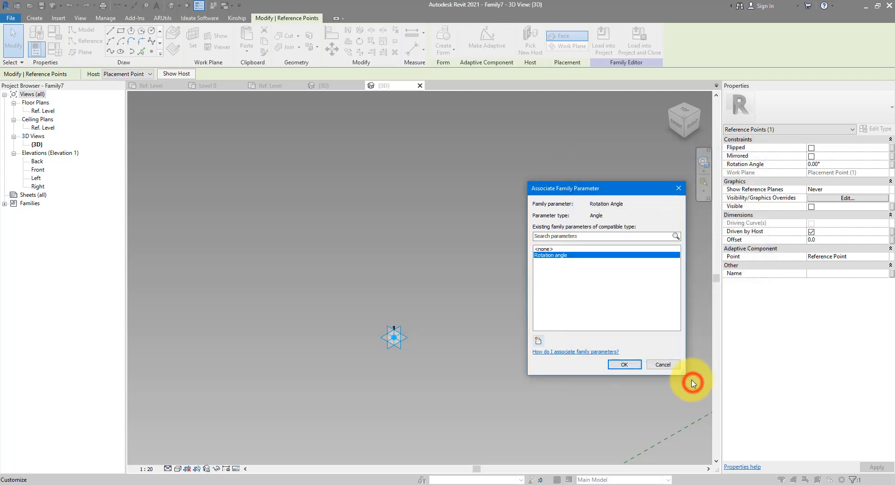
click(624, 365)
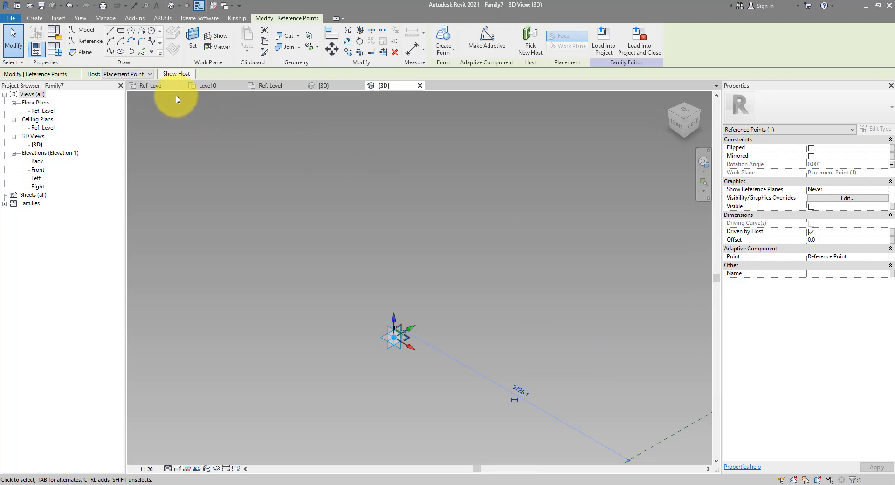
- Load the Auditorium seating fold up chair family into the open adaptive family Family7
click(162, 88)
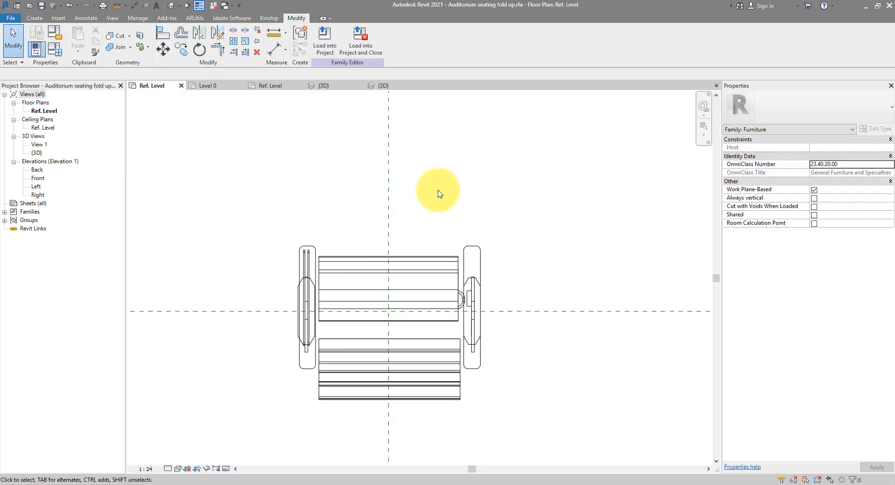
click(327, 47)
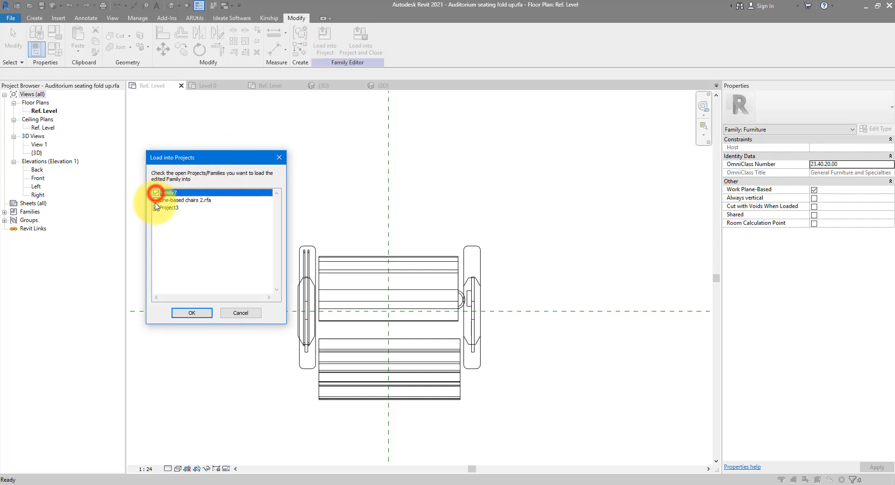
click(184, 311)
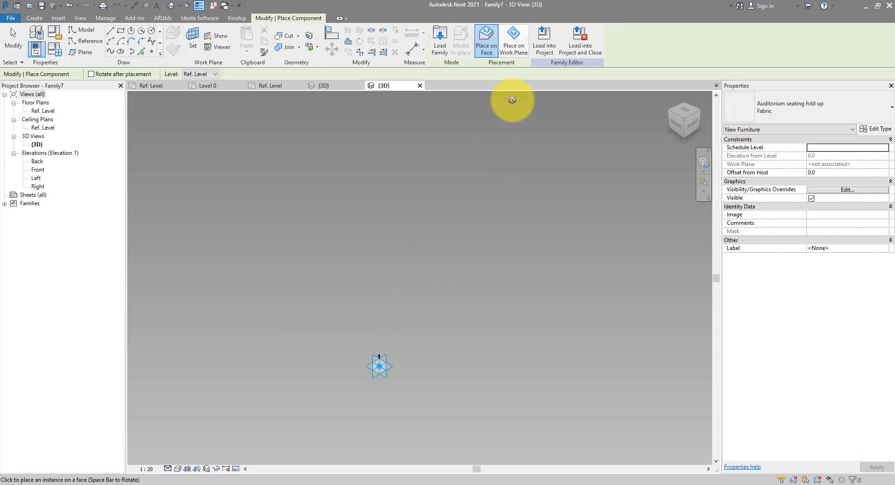
click(513, 41)
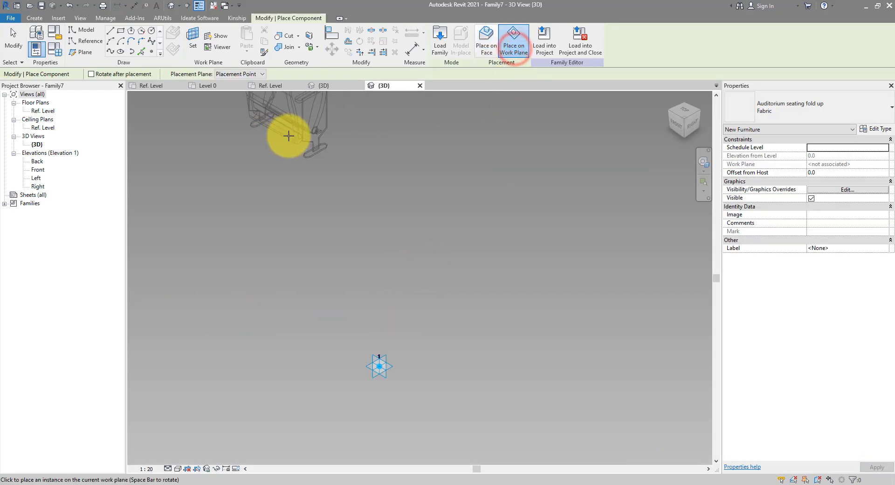
click(196, 49)
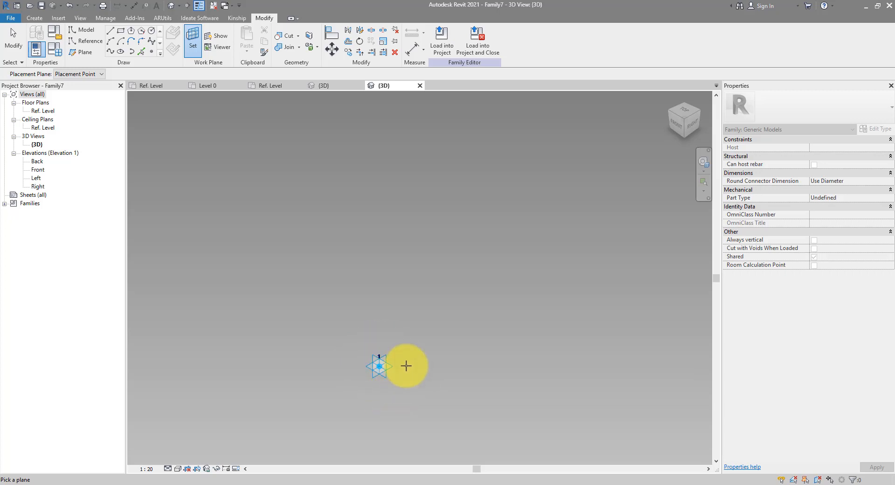
key(Escape)
- Temporarily hide the adaptive point and set the hosted reference point's horizontal plane as the work plane
click(394, 373)
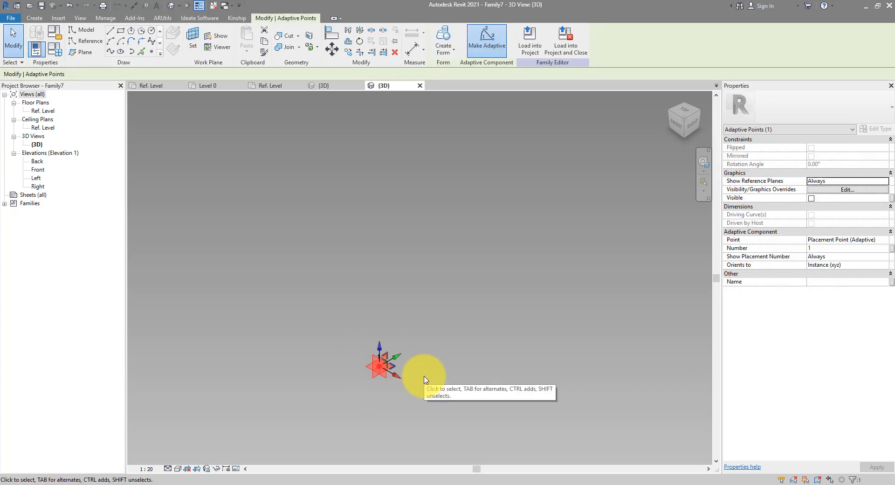
click(217, 469)
click(242, 444)
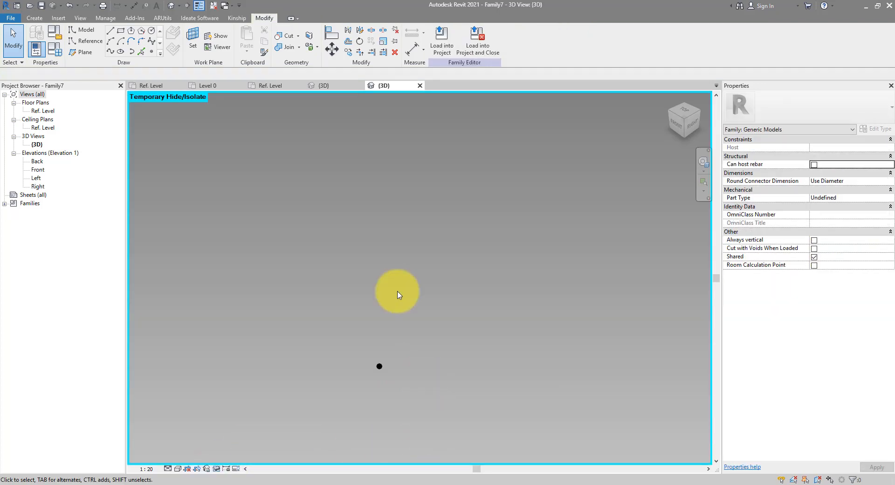
click(194, 48)
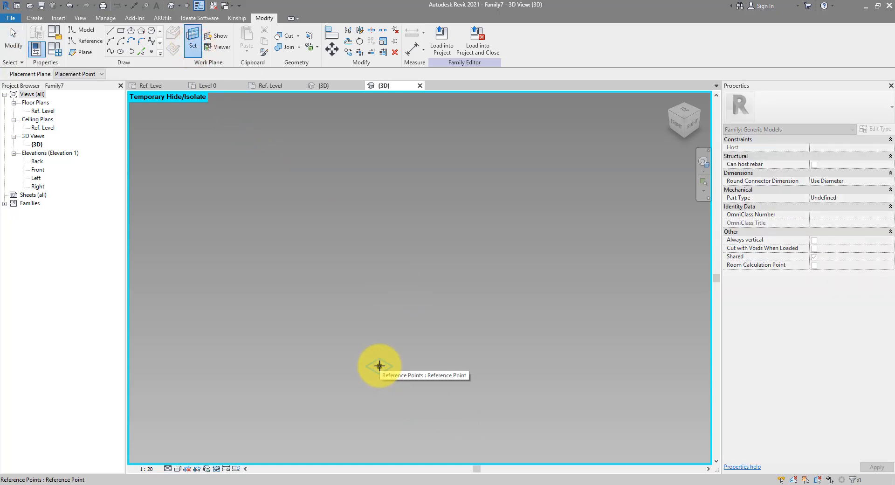
click(379, 366)
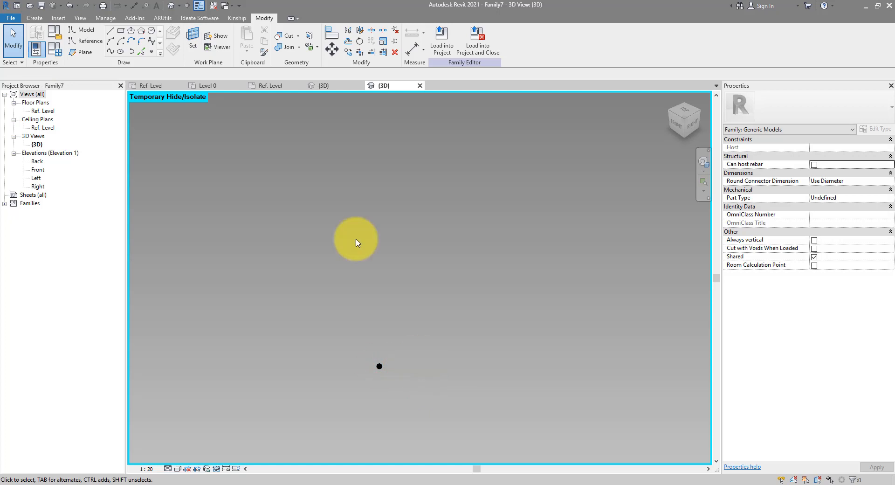
- Place the Auditorium seating fold up chair, type Fabric, on the work plane at the reference point
click(35, 18)
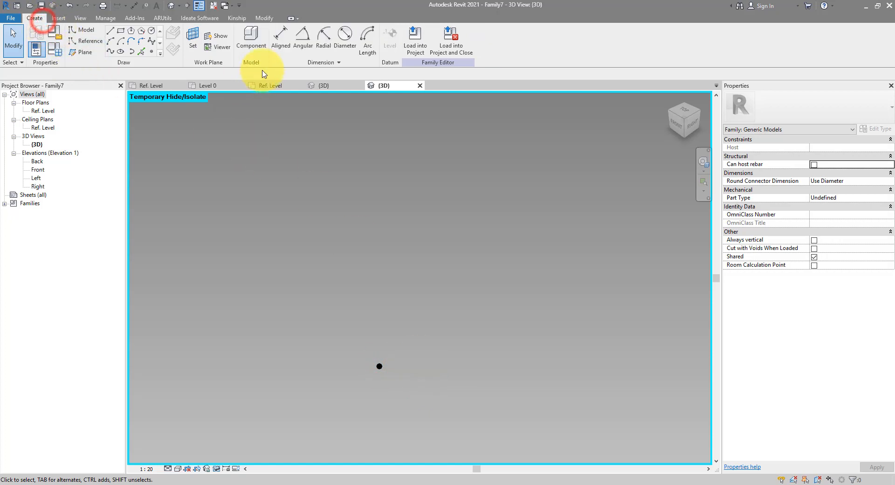
click(251, 42)
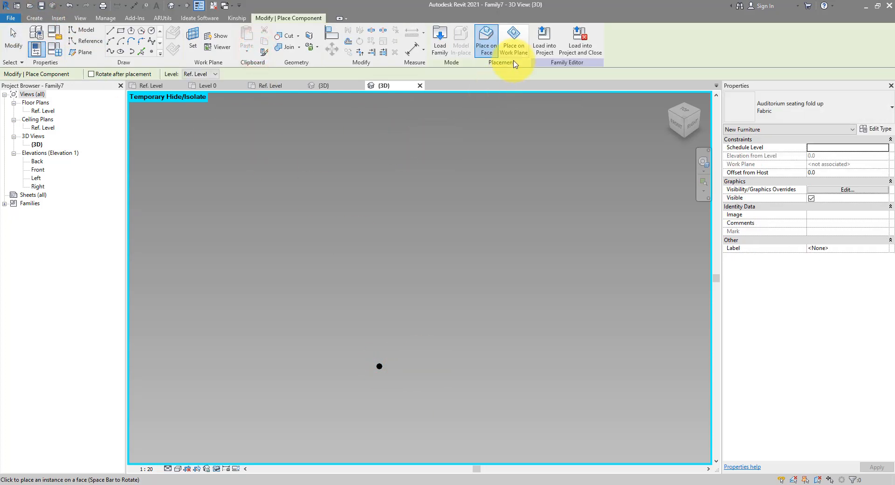
click(515, 58)
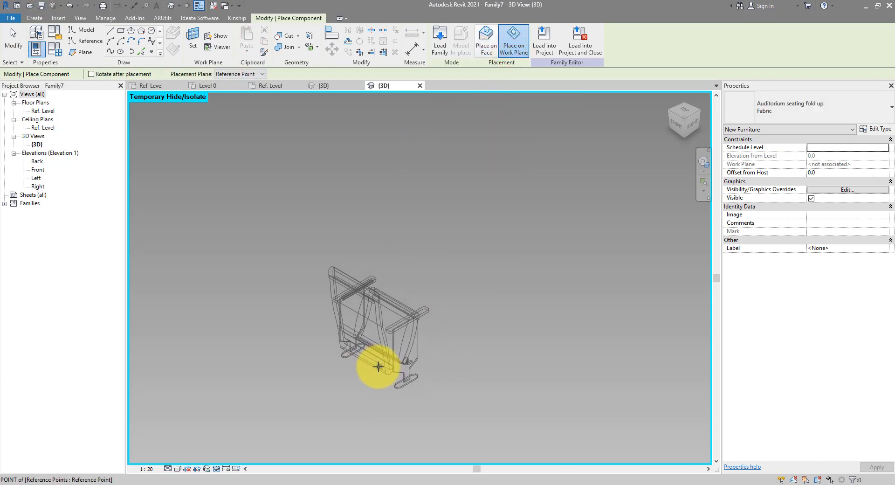
click(378, 367)
key(Escape)
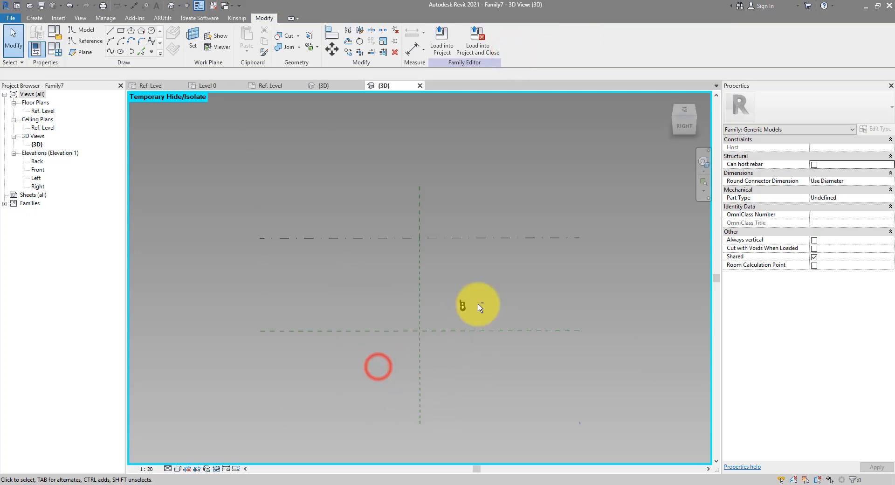
scroll(443, 303, up, 1)
scroll(520, 266, up, 2)
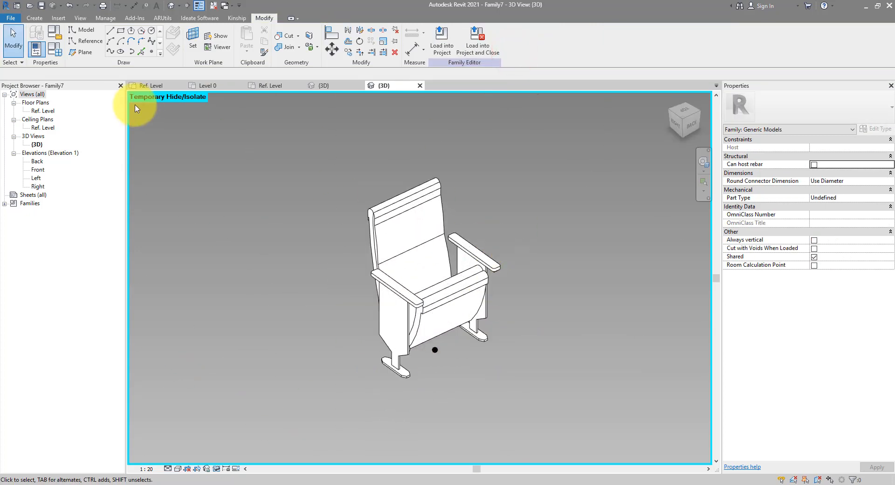
- Test the chair's rotation with a different Rotation angle value in the family types, and undo the change
click(55, 48)
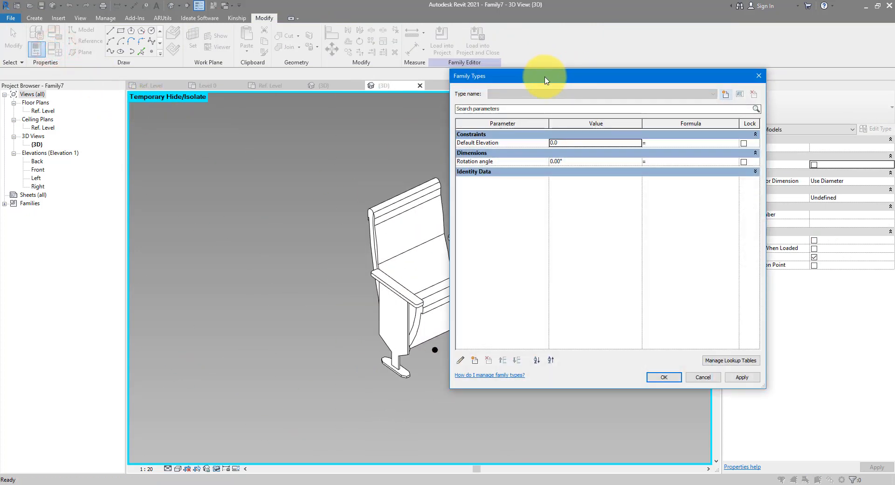
drag(545, 76, 608, 110)
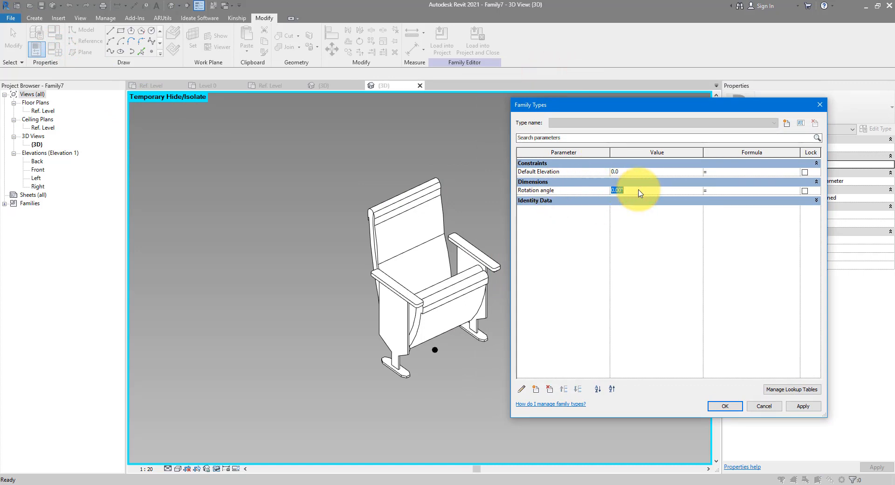
key(Return)
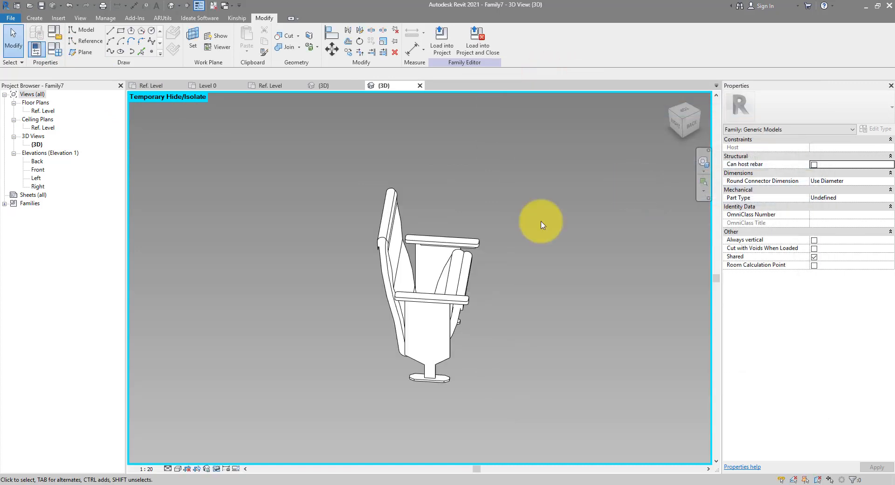
key(ctrl+z)
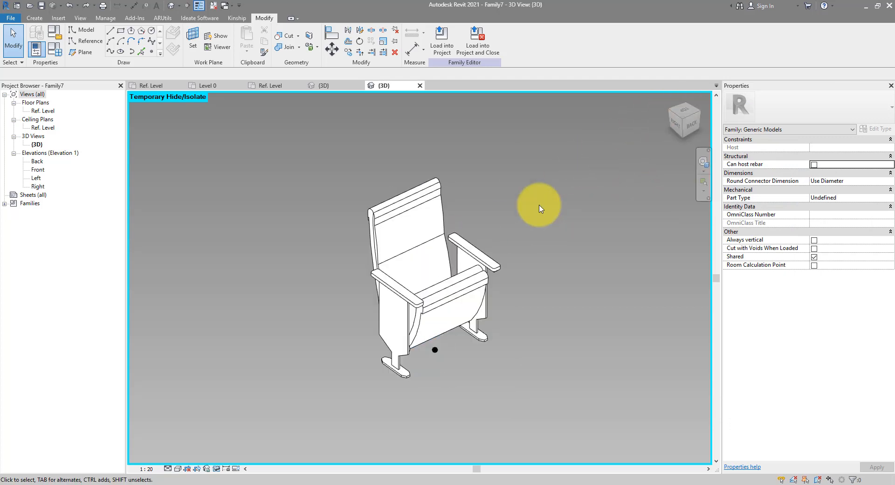
- Save the family as "Adaptive chair" in the RVT Files folder
click(41, 6)
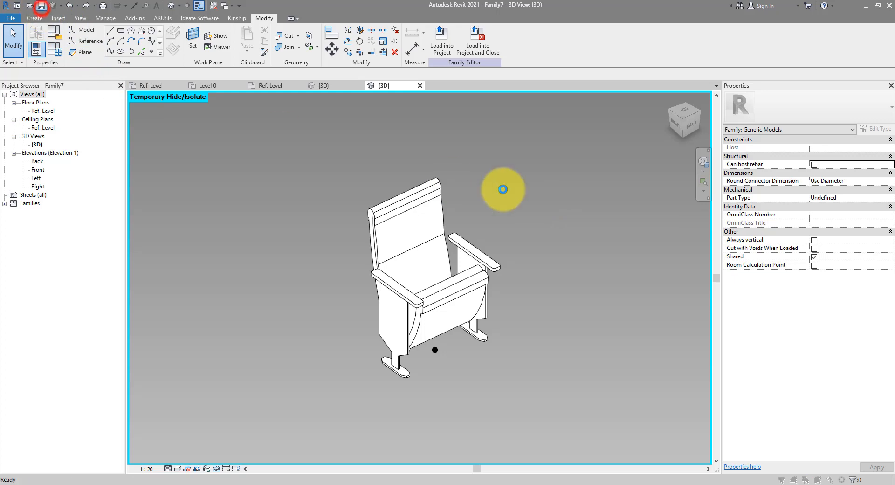
text(Adaptive ch)
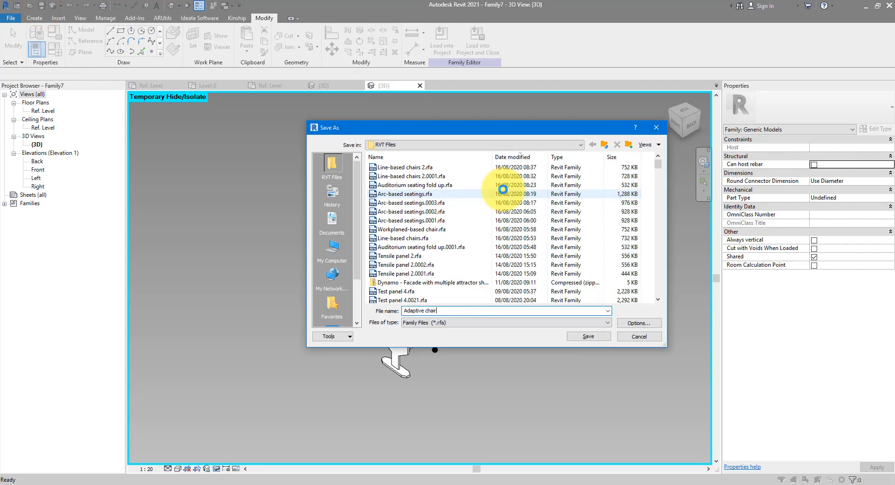
text(air)
key(Return)
click(550, 183)
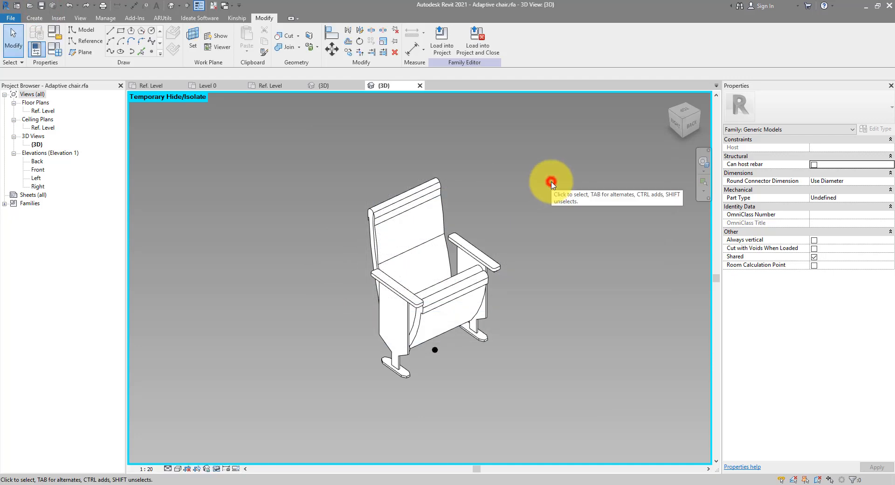
- Create a new family from the Metric Generic Model Adaptive.rft template
click(9, 18)
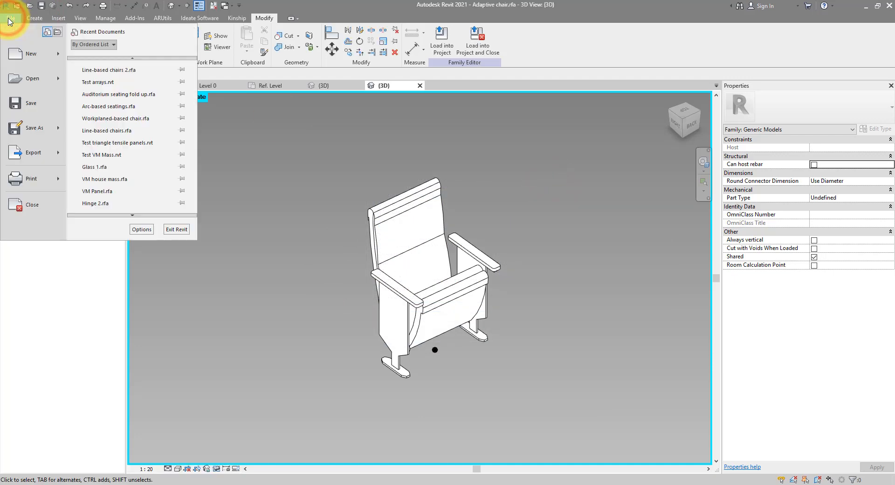
click(59, 53)
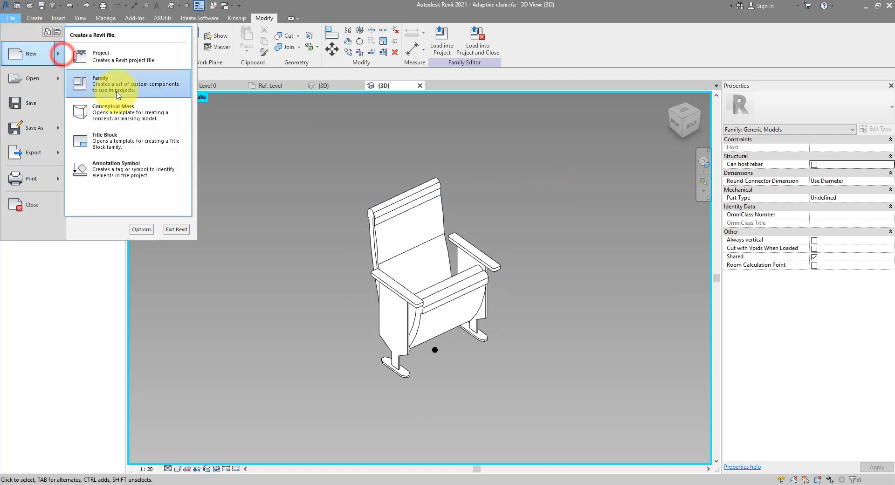
click(119, 85)
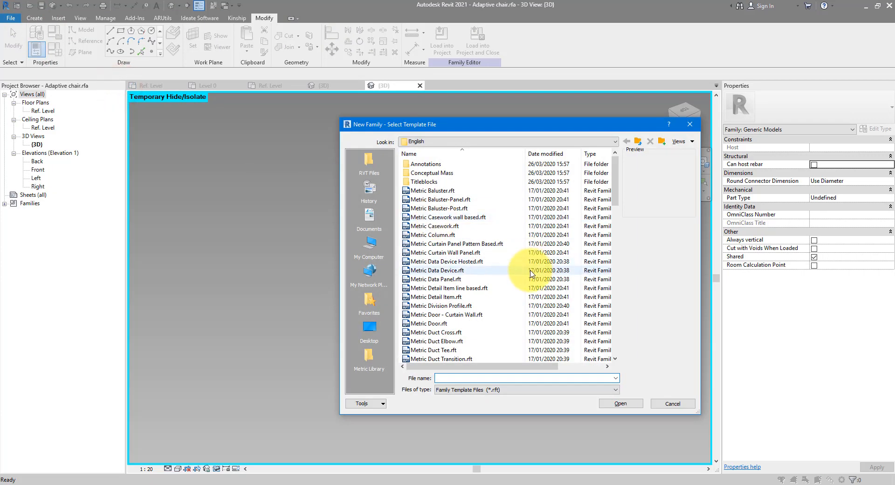
scroll(531, 273, down, 6)
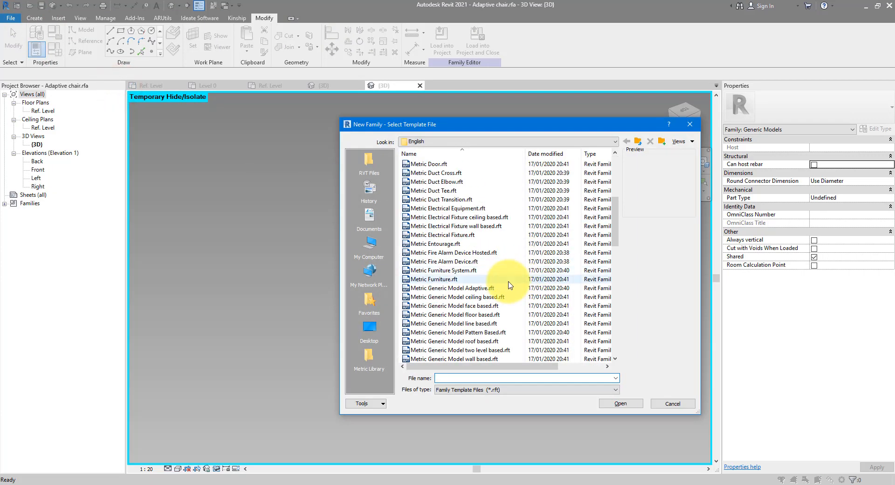
click(518, 288)
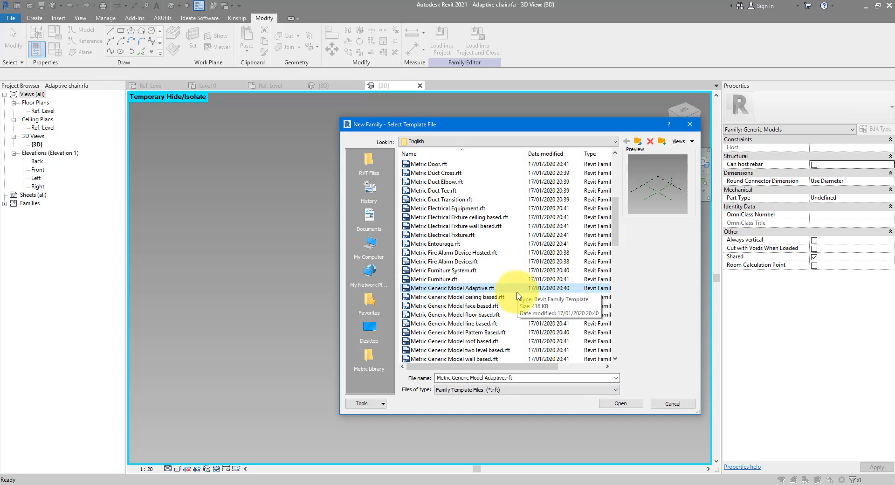
click(610, 403)
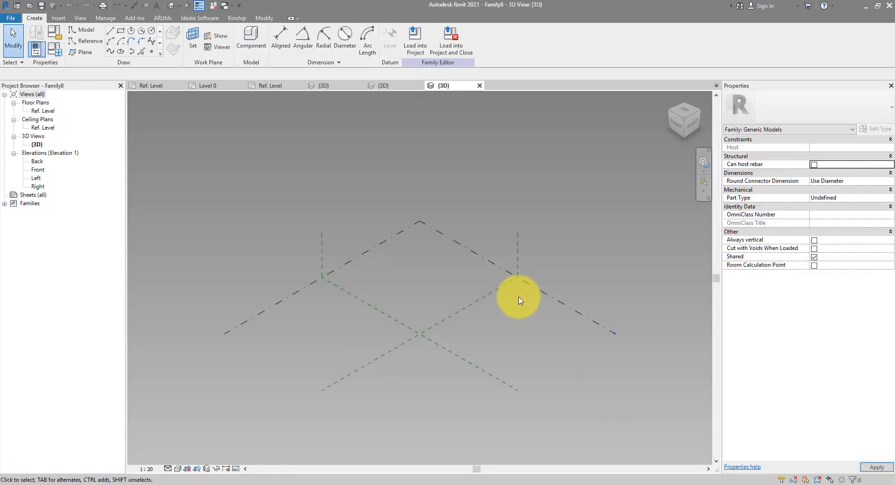
- Place three reference points on the Ref. Level plane behind the reference planes' intersection, with the middle one set farther back
scroll(448, 283, up, 3)
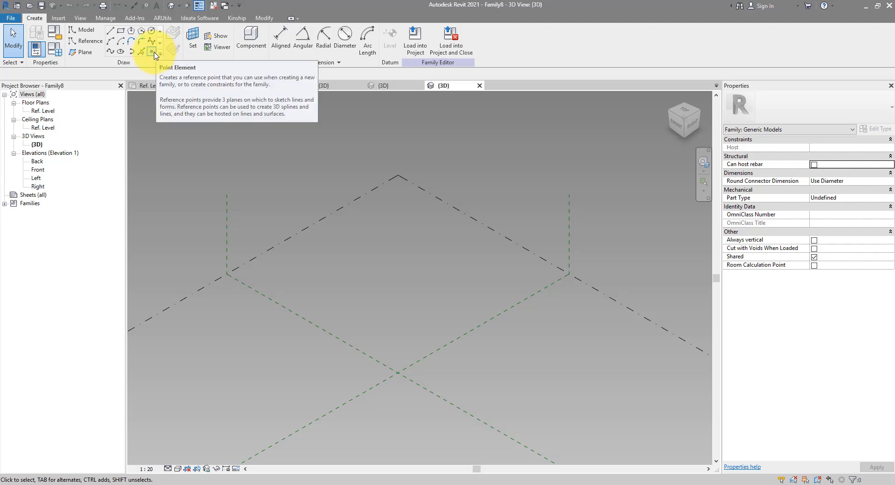
click(153, 53)
click(350, 300)
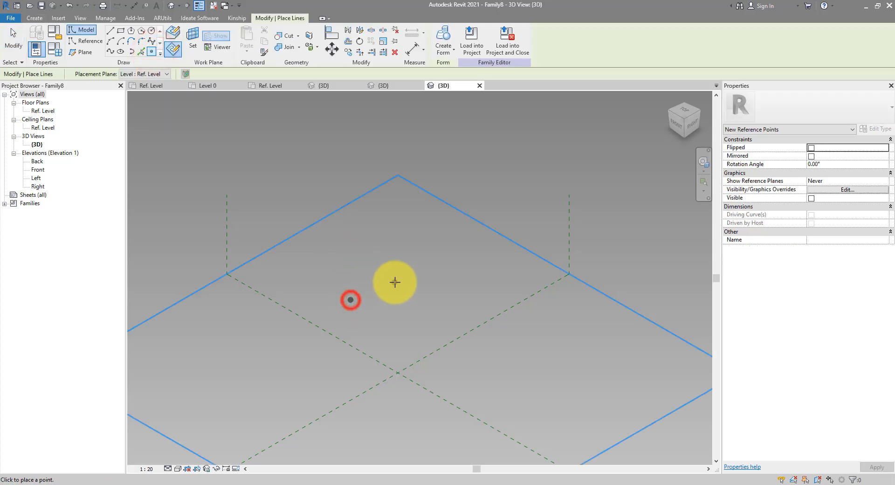
click(395, 282)
click(450, 295)
key(Escape)
- Turn the three reference points into adaptive points
drag(306, 261, 555, 350)
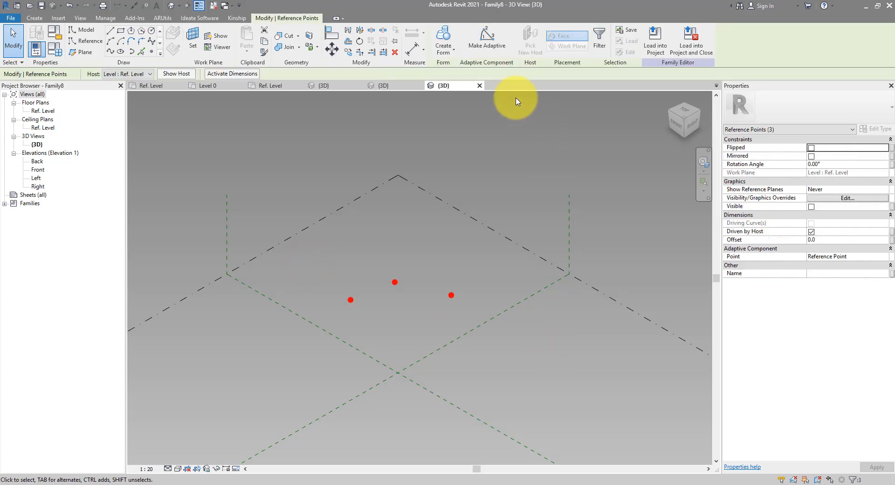
click(488, 38)
scroll(411, 268, up, 4)
click(413, 268)
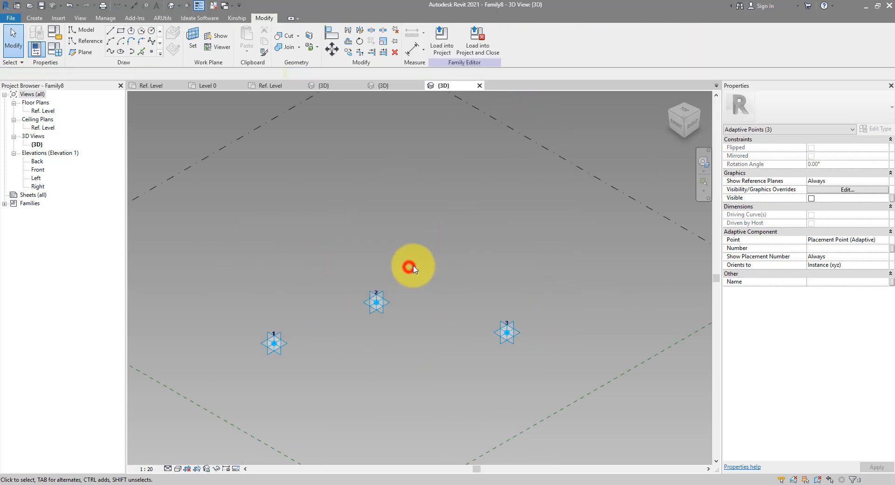
- Draw a start-end-radius reference arc from adaptive point 1 to point 3 through point 2, using Draw on Face with 3D snapping
click(90, 43)
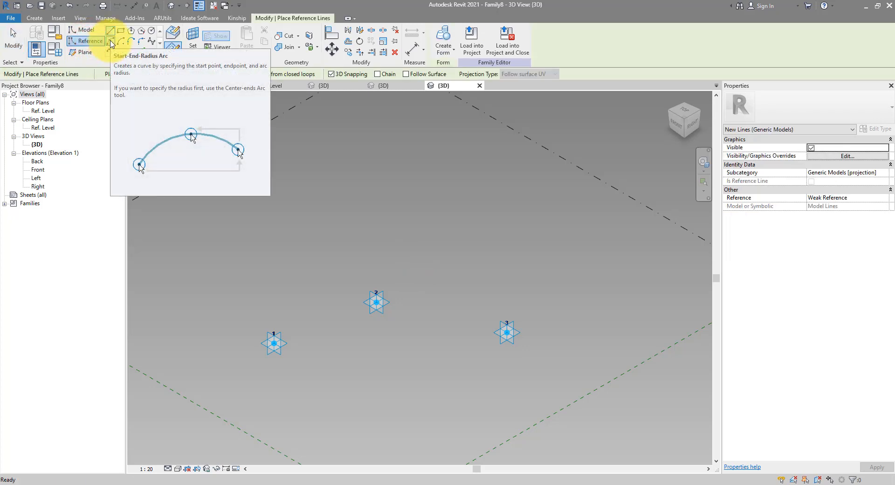
click(111, 42)
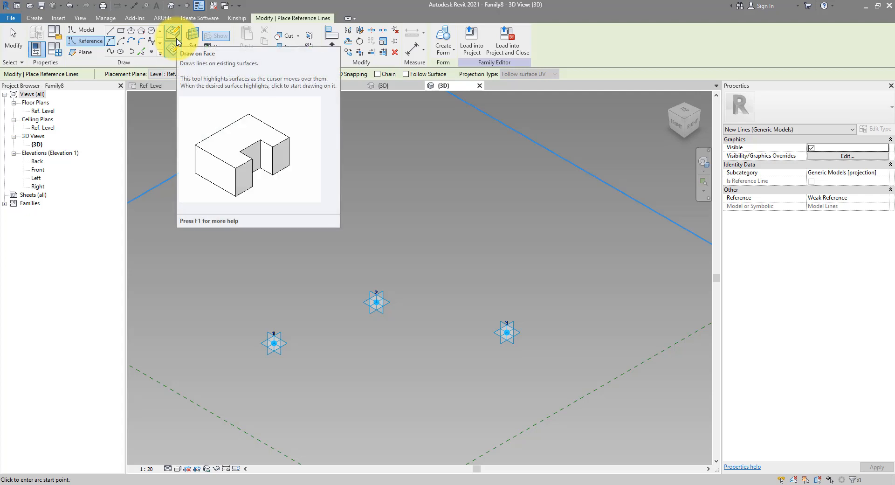
click(174, 34)
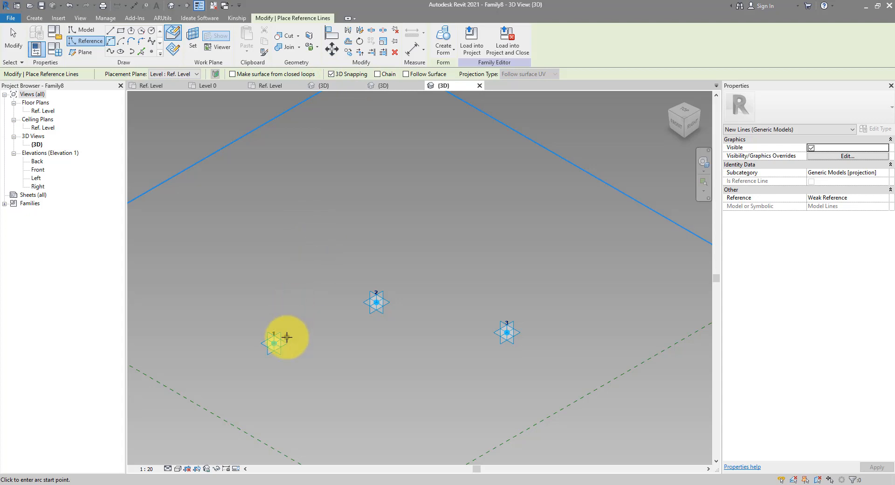
click(274, 343)
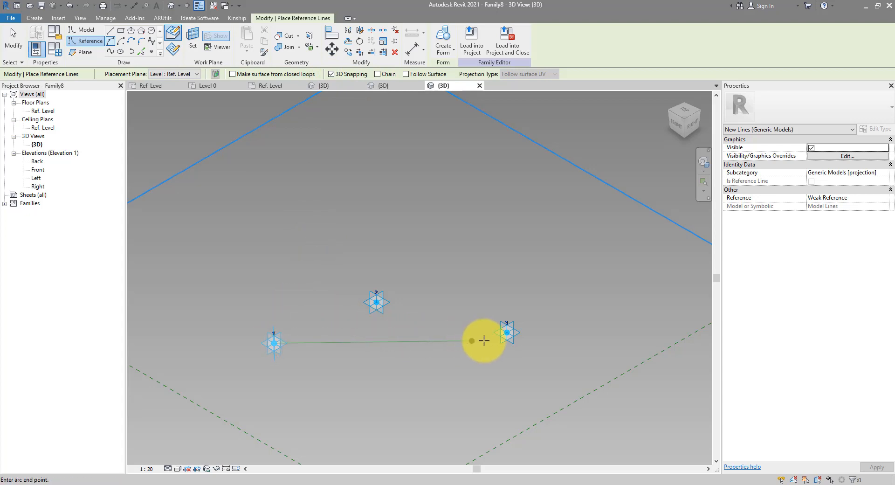
click(507, 333)
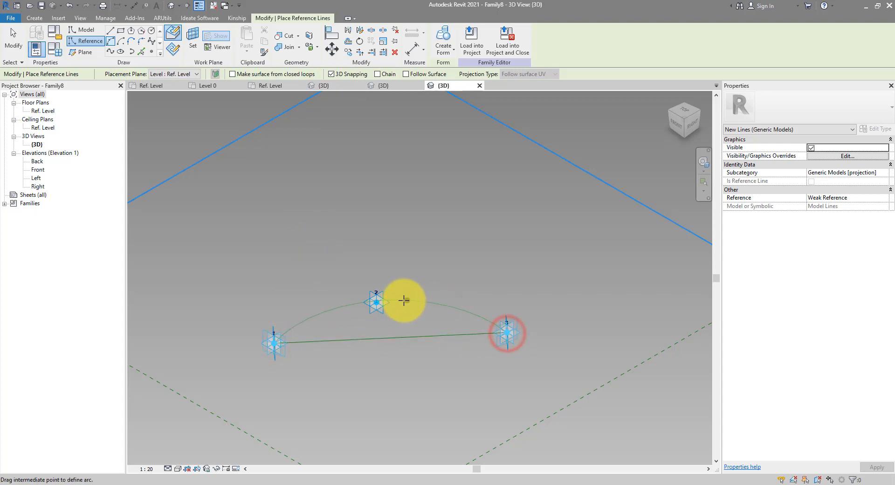
click(376, 302)
key(Escape)
key(Escape)
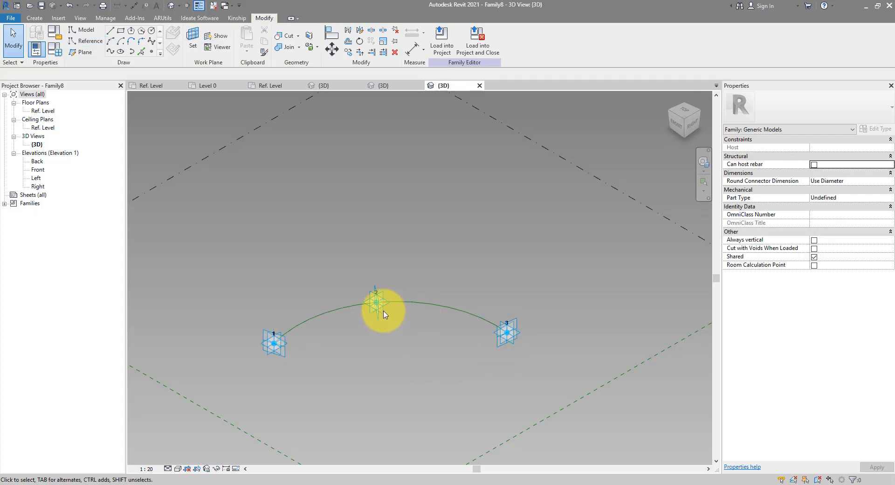
- Test the arc by moving adaptive point 2 upward and point 3 sideways, undoing each move
click(380, 301)
drag(377, 282, 377, 185)
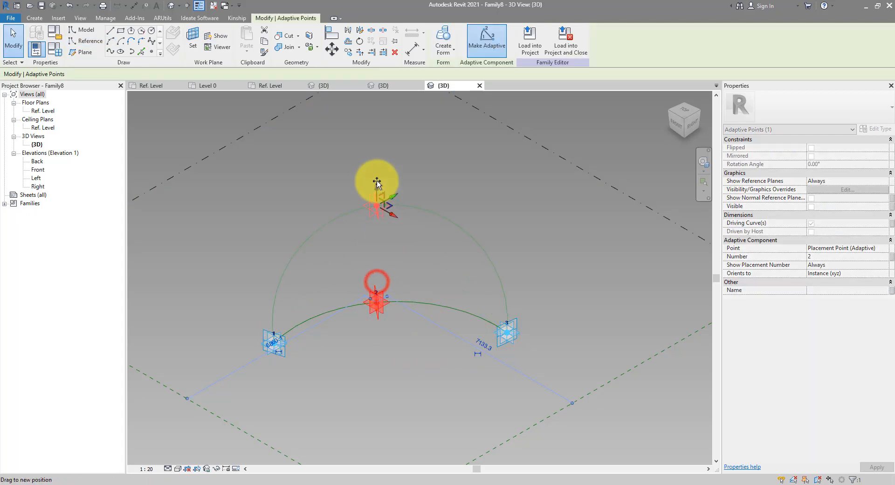
key(ctrl+z)
click(508, 335)
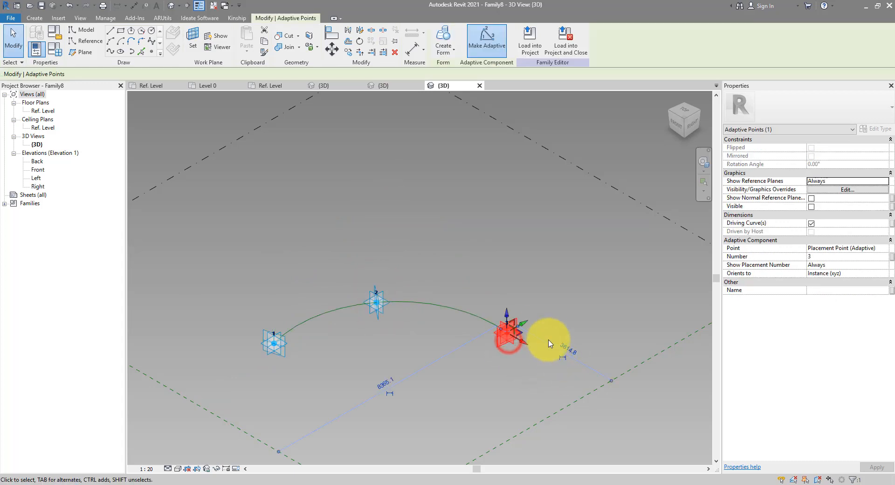
drag(527, 321, 597, 329)
key(ctrl+z)
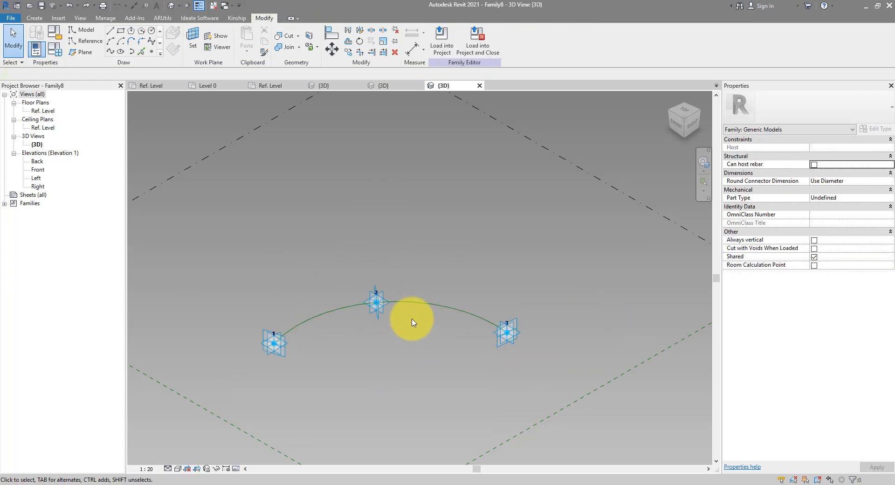
- Divide the reference arc into a divided path and temporarily isolate that element in the view
click(425, 306)
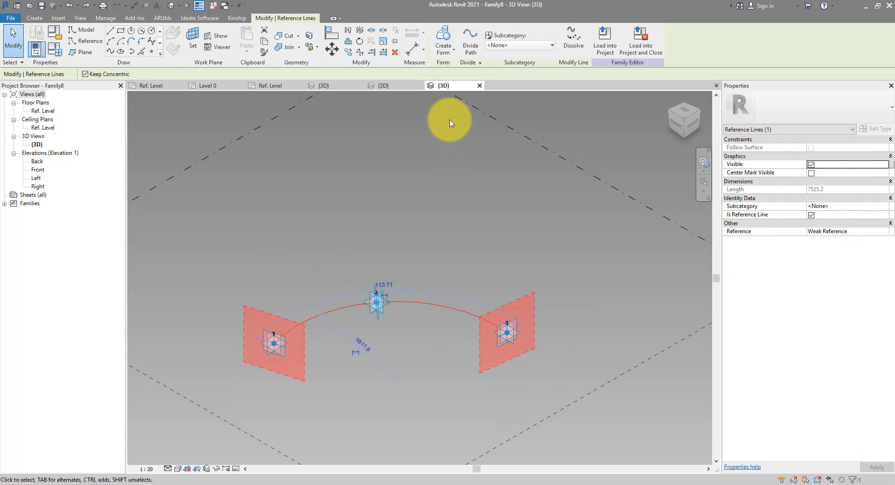
click(472, 50)
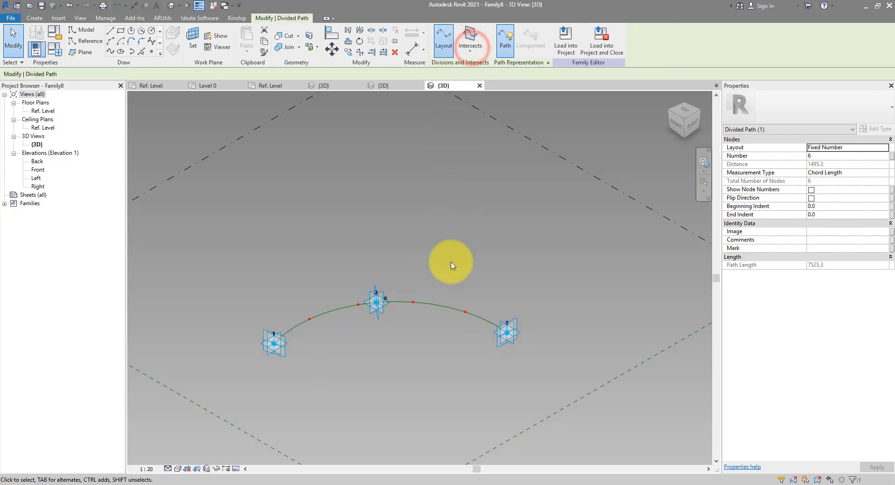
click(217, 469)
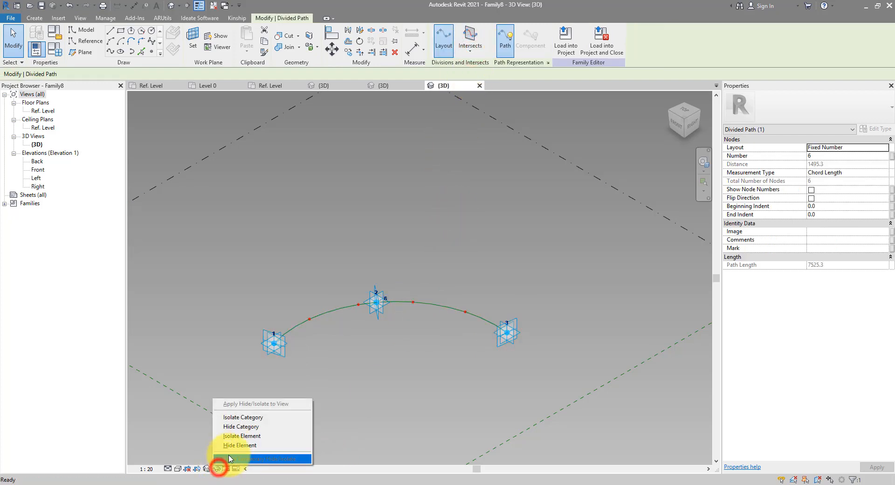
click(239, 437)
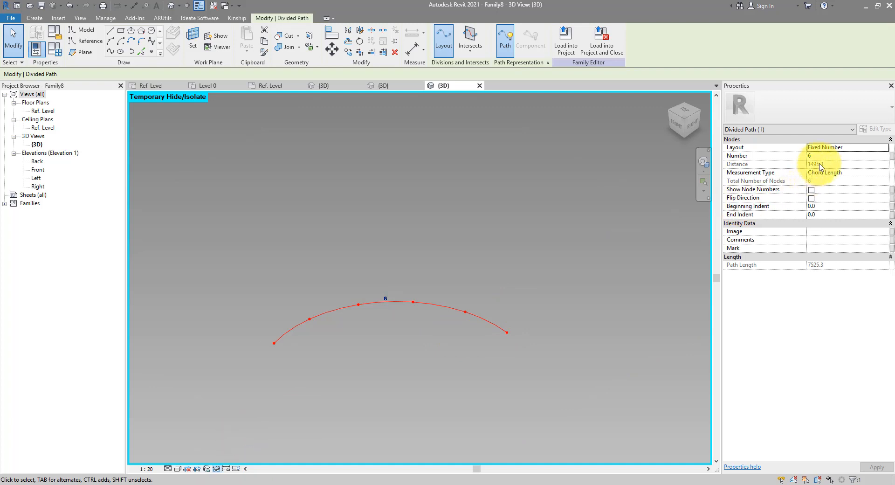
- Set the divided path's layout to Fixed Distance with a distance of 650
click(887, 147)
click(839, 164)
click(848, 164)
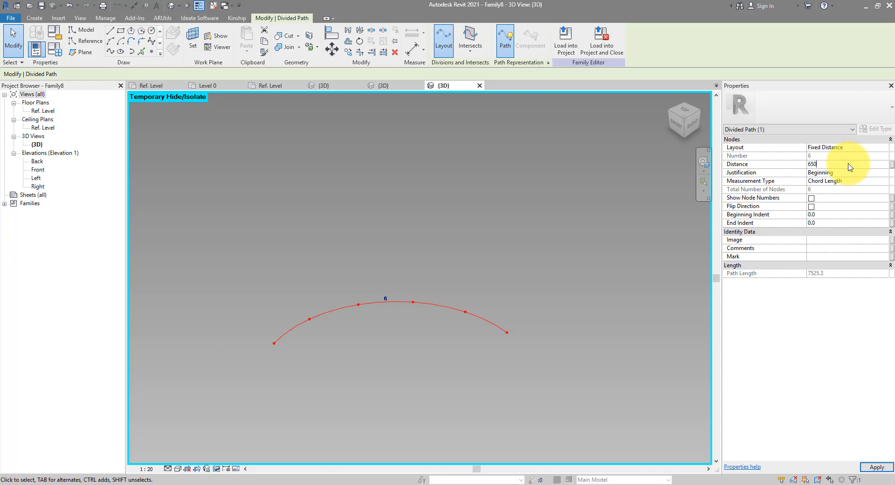
key(Return)
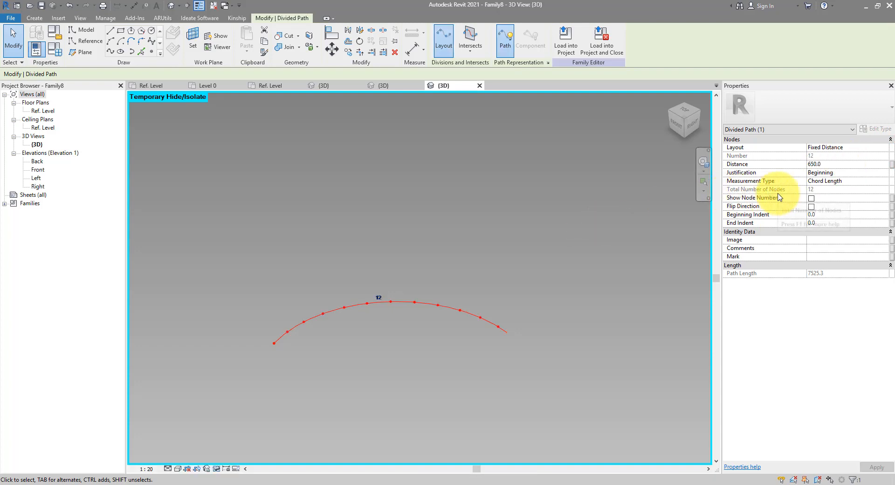
- Associate the divided path's Distance with a new type family parameter named "Spacing", grouped under Dimensions
click(892, 165)
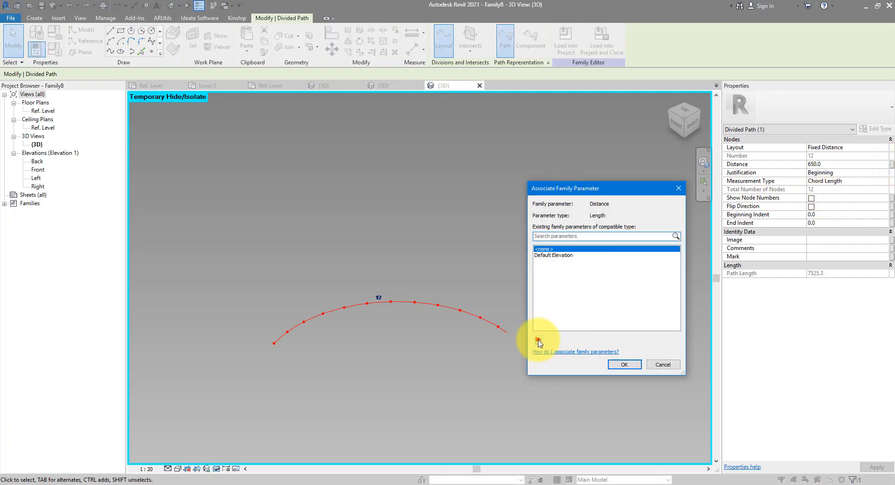
click(538, 340)
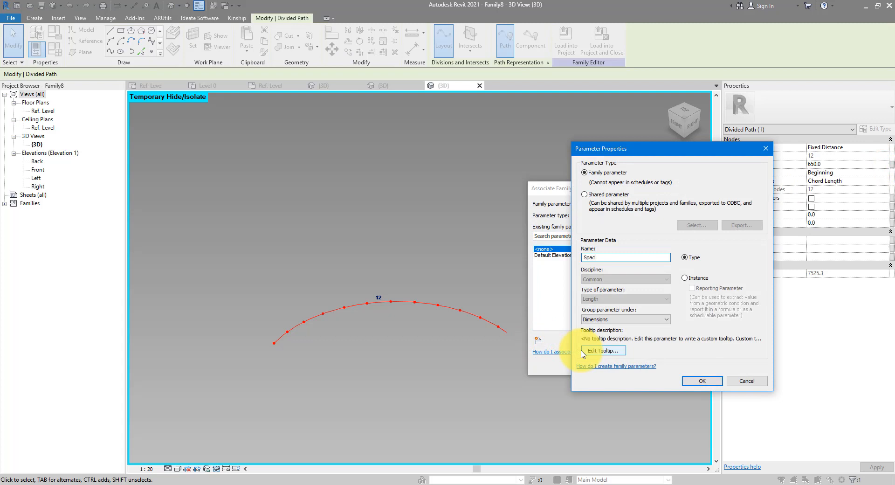
text(Spacing)
click(696, 381)
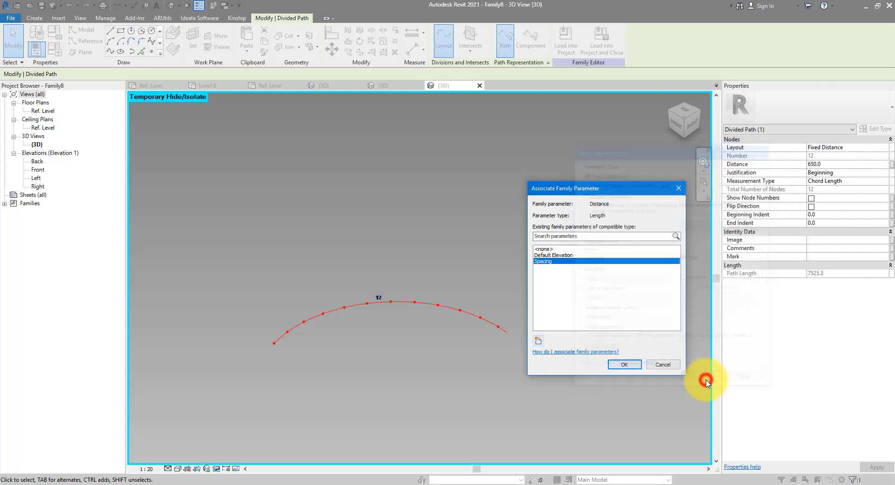
click(621, 364)
click(460, 251)
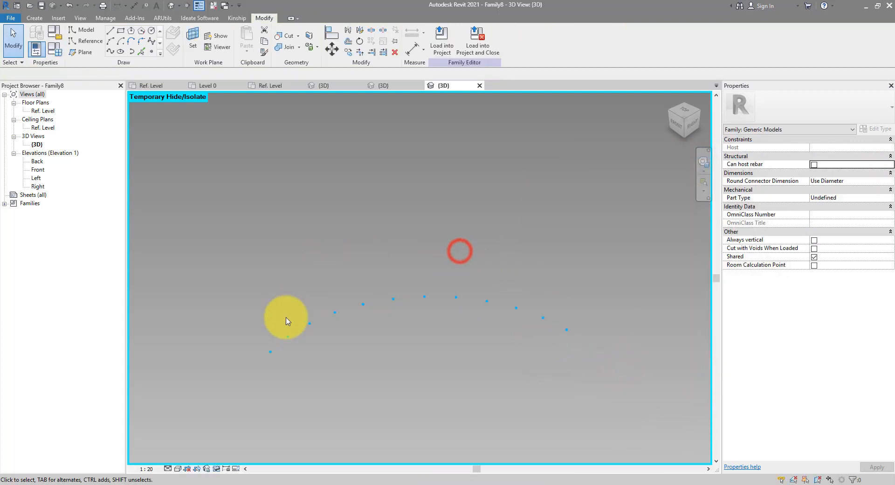
- Switch to the Adaptive chair family and load it into Family8
click(215, 8)
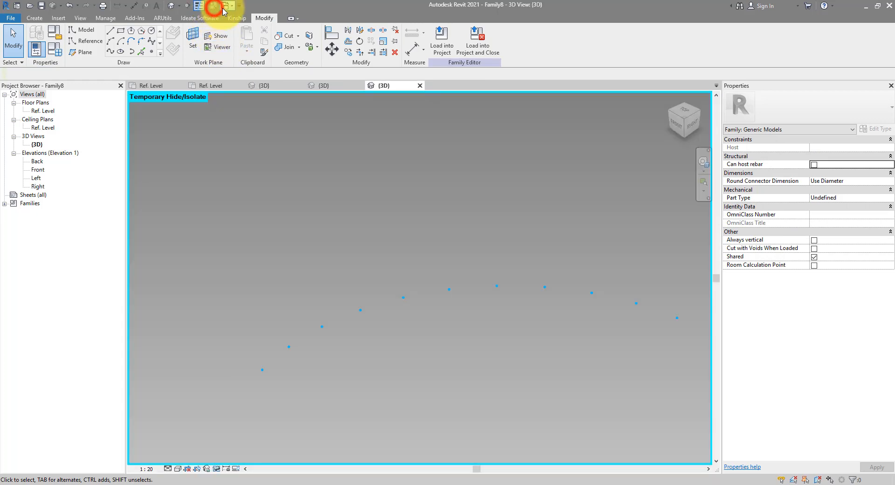
click(262, 29)
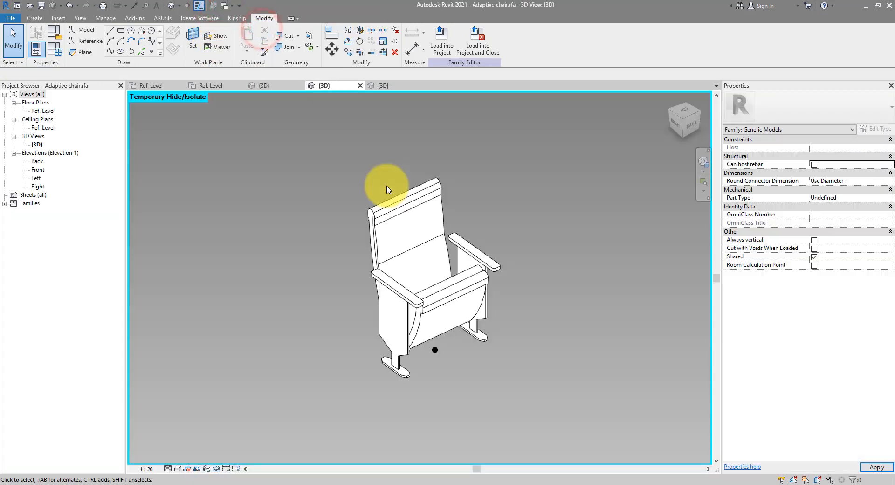
click(450, 54)
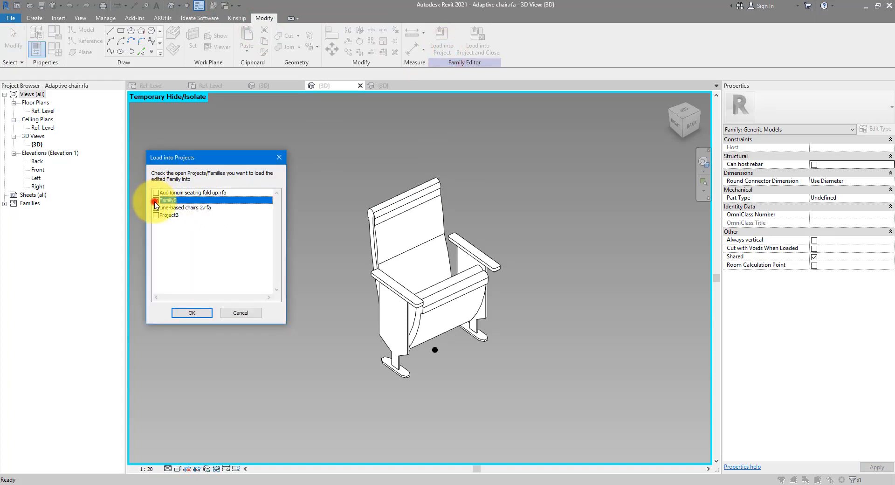
click(202, 312)
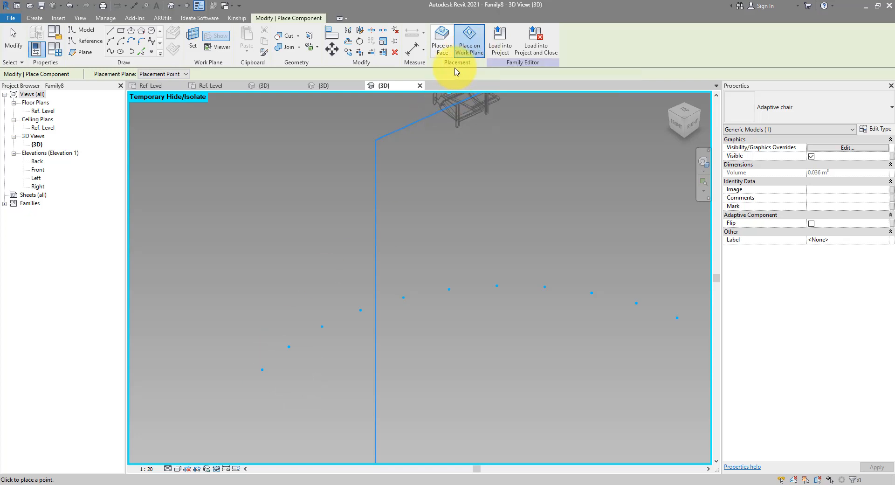
- Place one Adaptive chair on the first node of the divided path using Place on Face
click(449, 54)
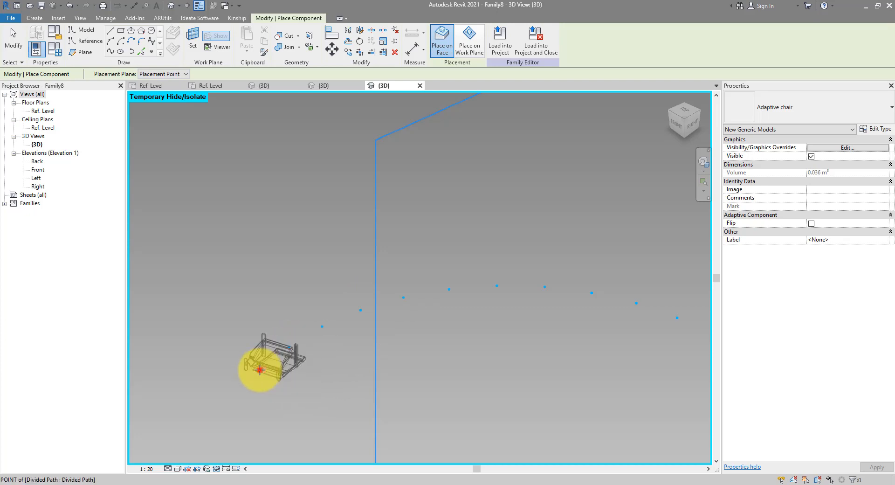
click(260, 370)
key(Escape)
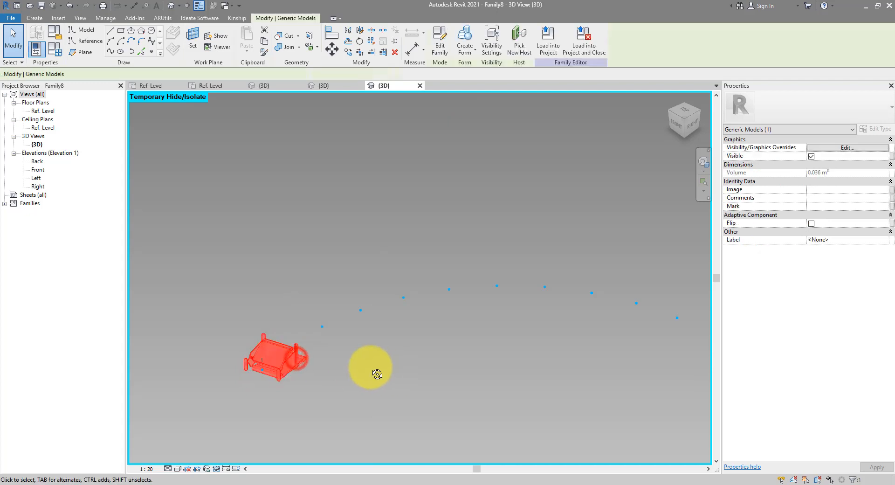
shift+middle_drag(377, 374, 434, 270)
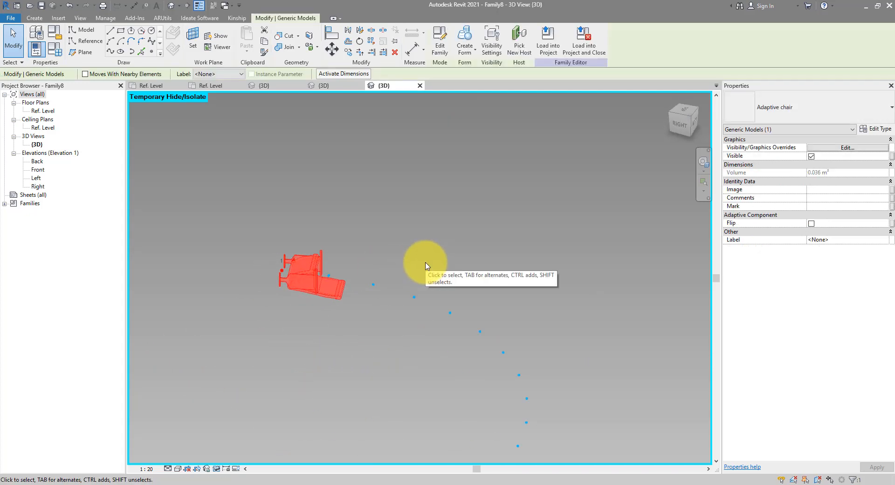
- In the Adaptive chair family, reset the temporary isolation and set the placement point's Orients to option to Global (z) then Host (xy)
click(229, 8)
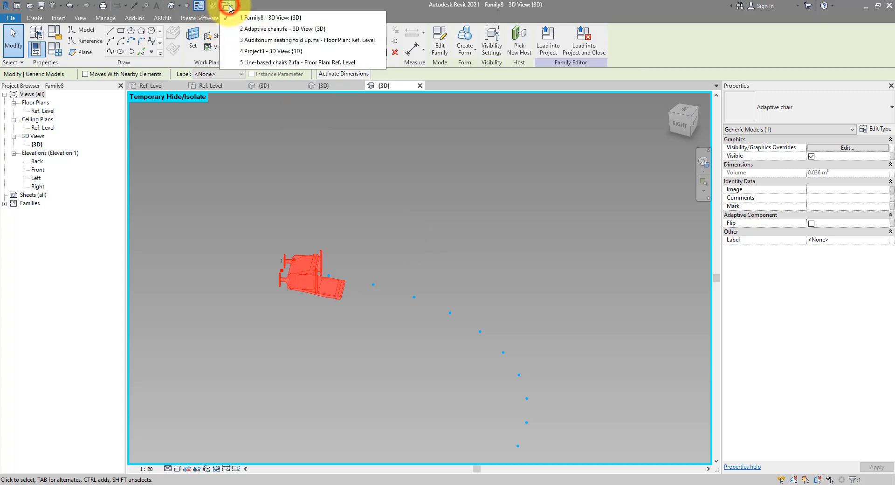
click(214, 28)
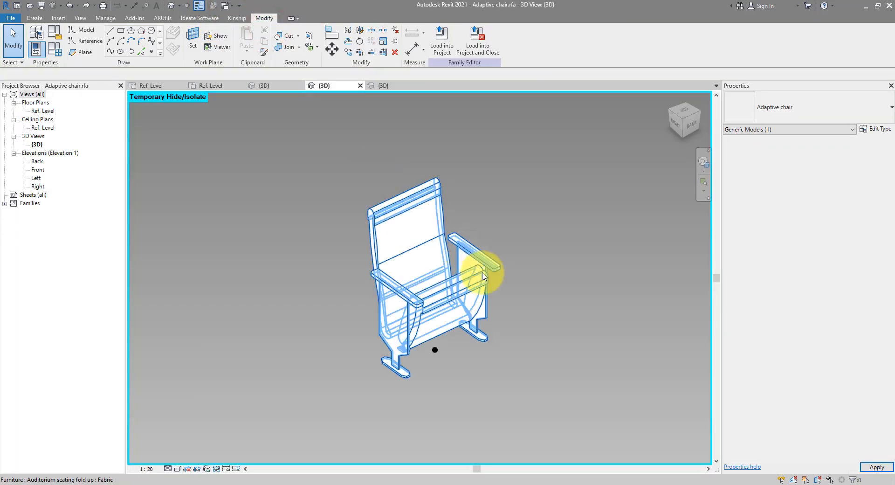
click(474, 398)
key(h)
key(r)
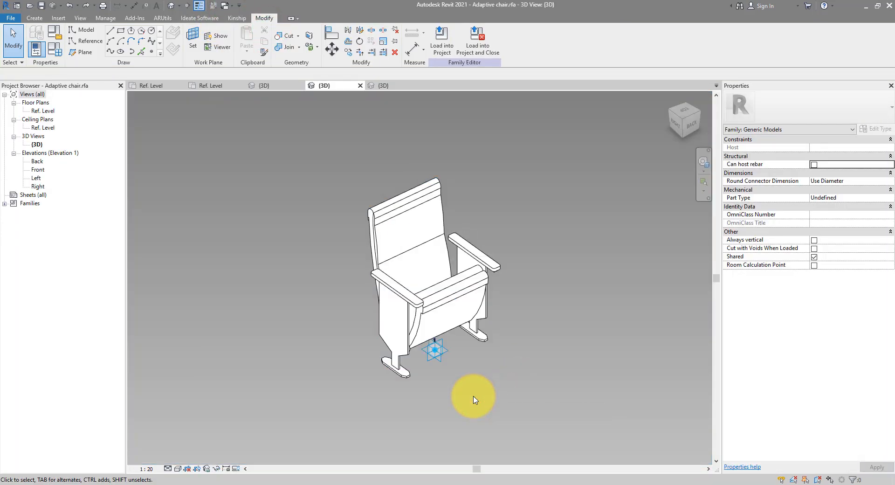
click(449, 355)
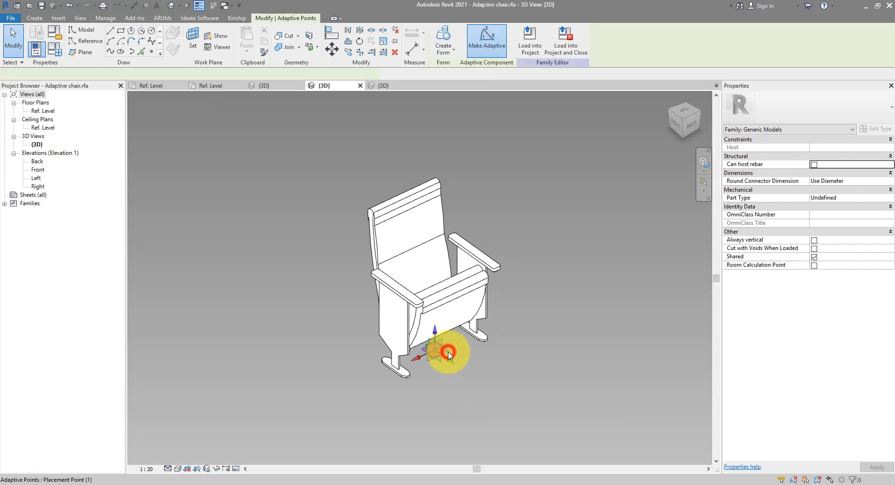
mouse_move(759, 270)
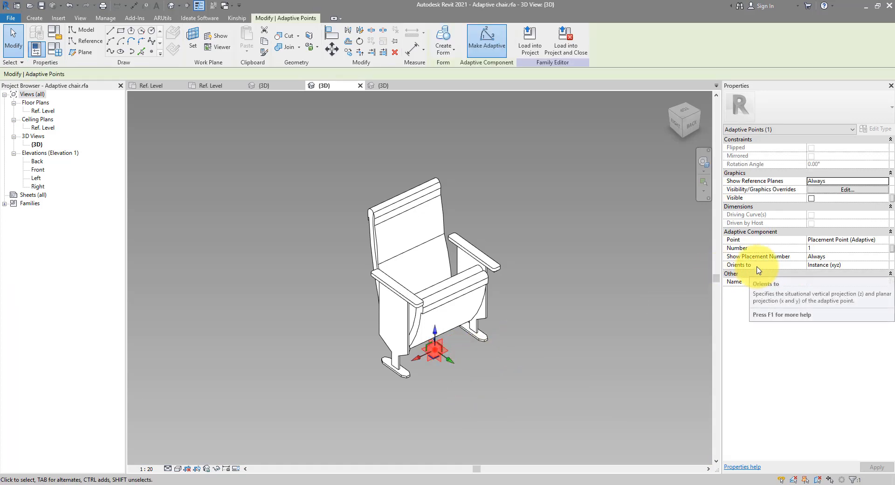
click(885, 266)
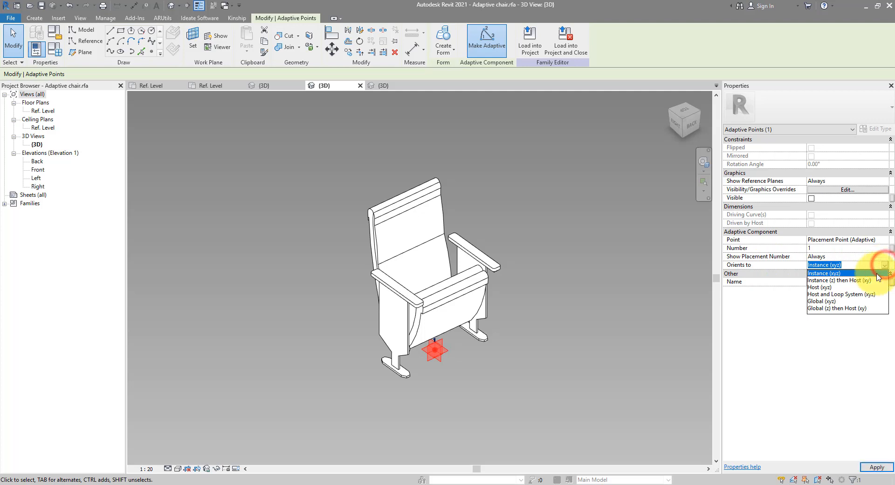
click(838, 308)
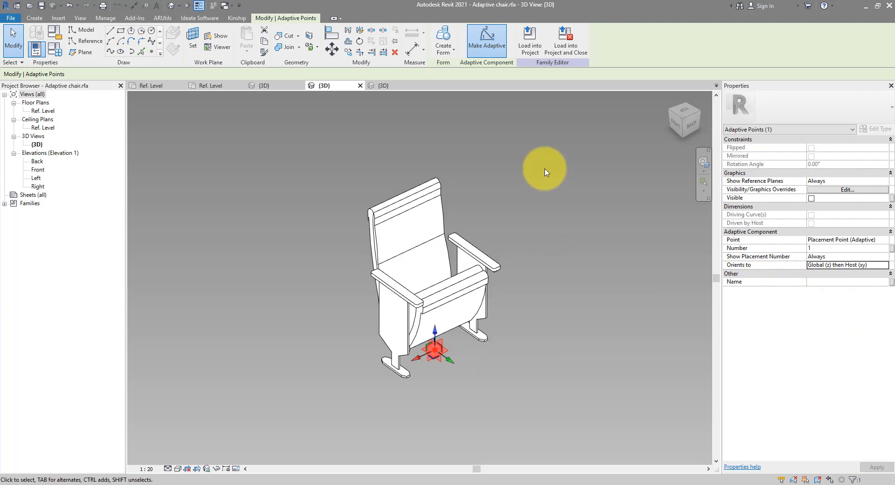
- Reload the Adaptive chair family into Family8, overwriting the existing version
click(530, 40)
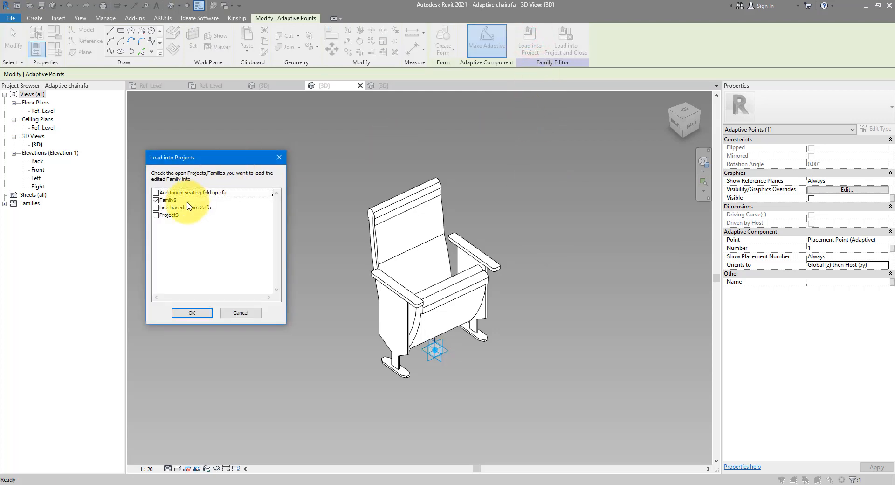
click(180, 313)
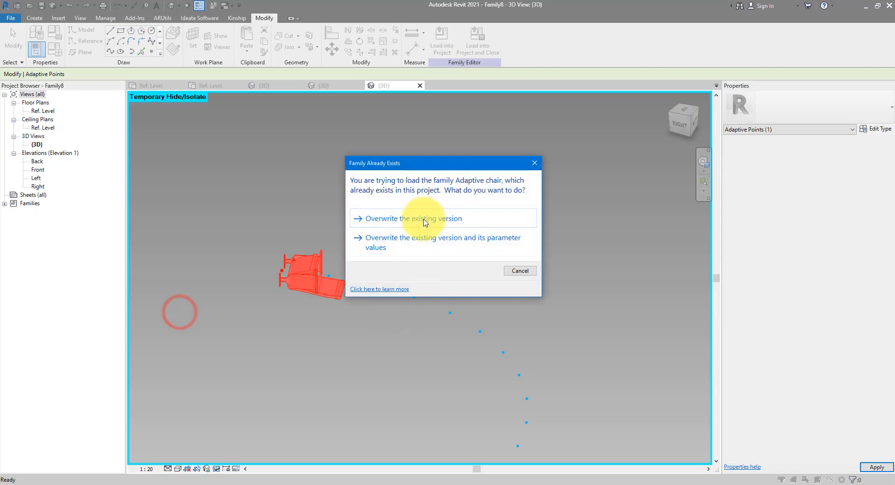
click(423, 218)
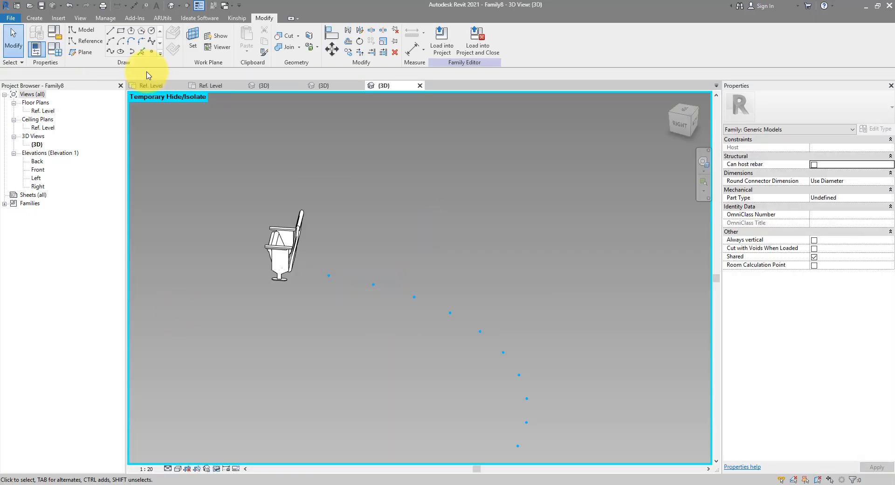
- Save the divided-path family as "Curve-based chairs" in the RVT Files folder
click(41, 6)
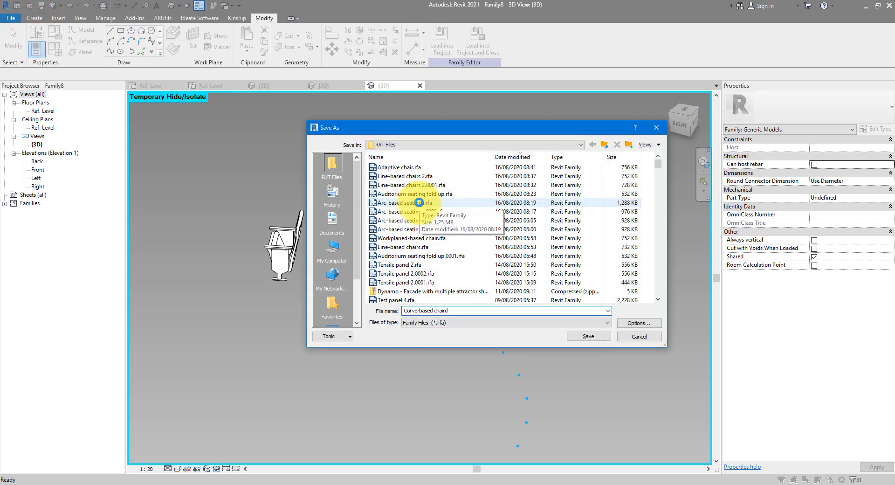
text(Curve-based chaird)
key(BackSpace)
text(s)
key(Return)
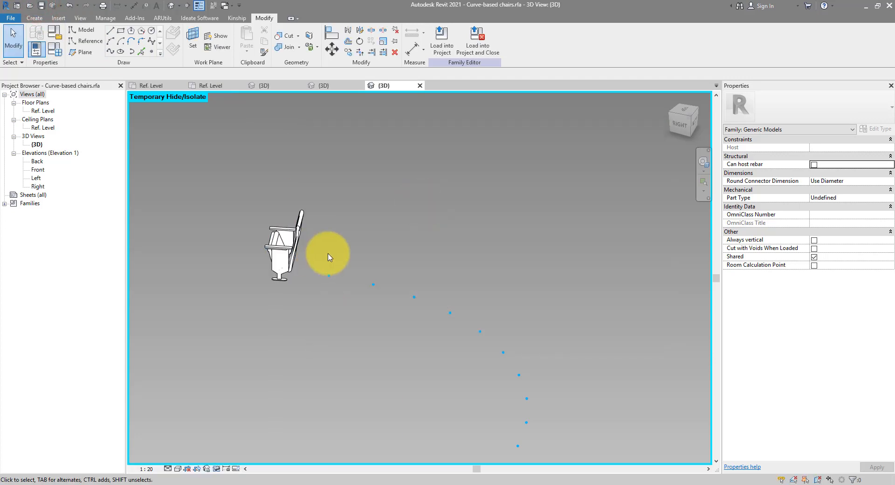
- Set the placed Adaptive chair's Rotation angle type parameter to 90°
click(301, 256)
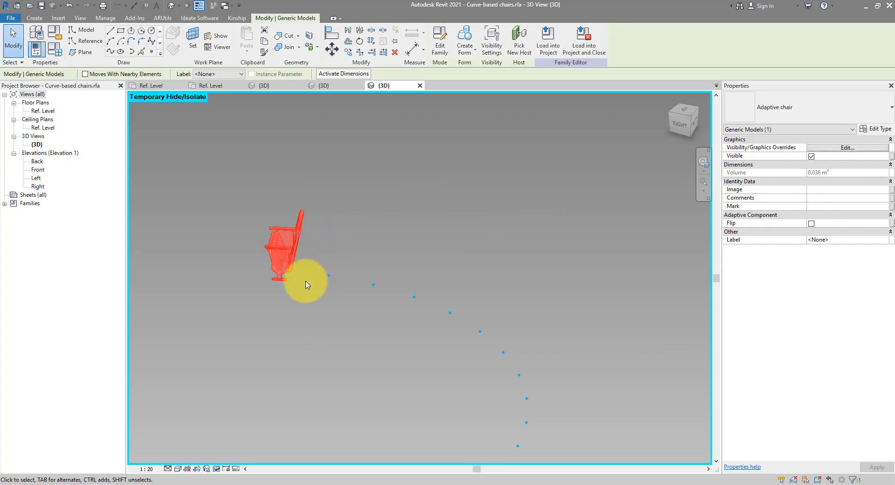
shift+middle_drag(302, 280, 487, 262)
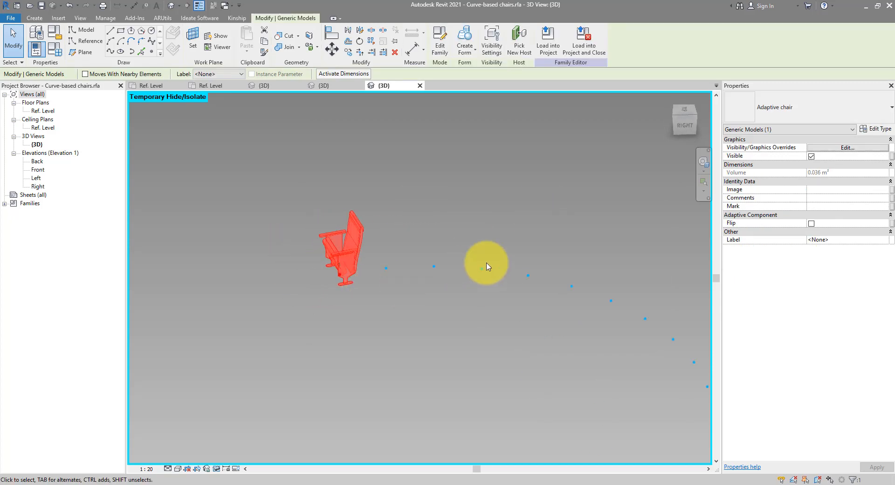
click(877, 131)
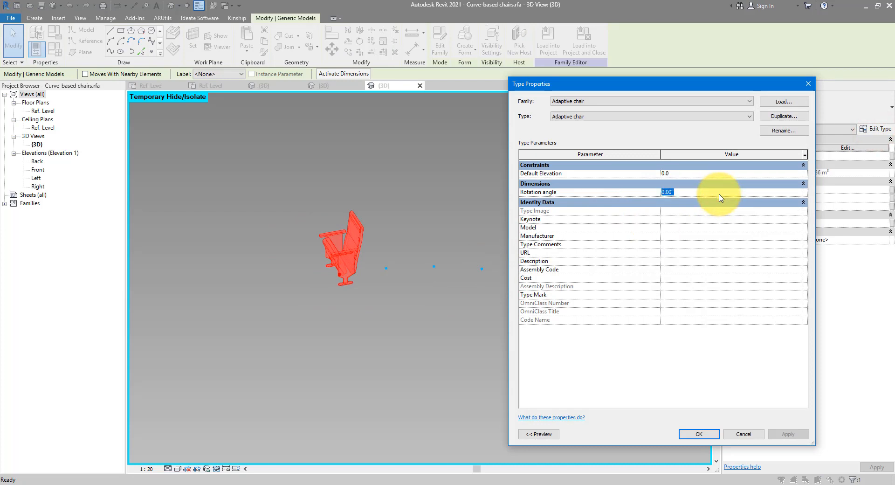
key(Return)
key(Return)
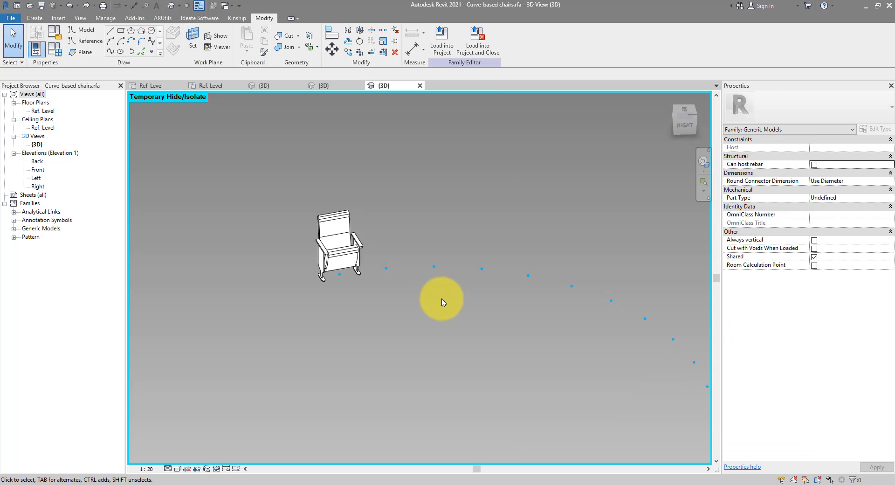
click(341, 212)
click(869, 129)
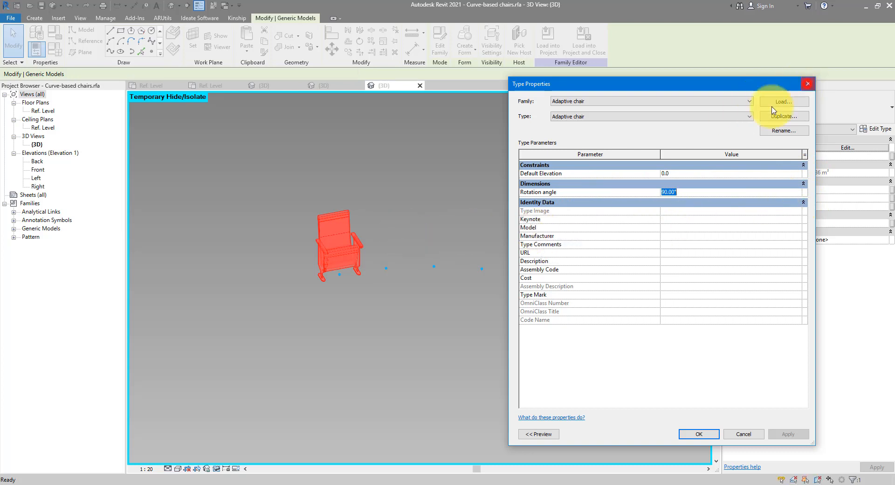
click(808, 84)
click(437, 218)
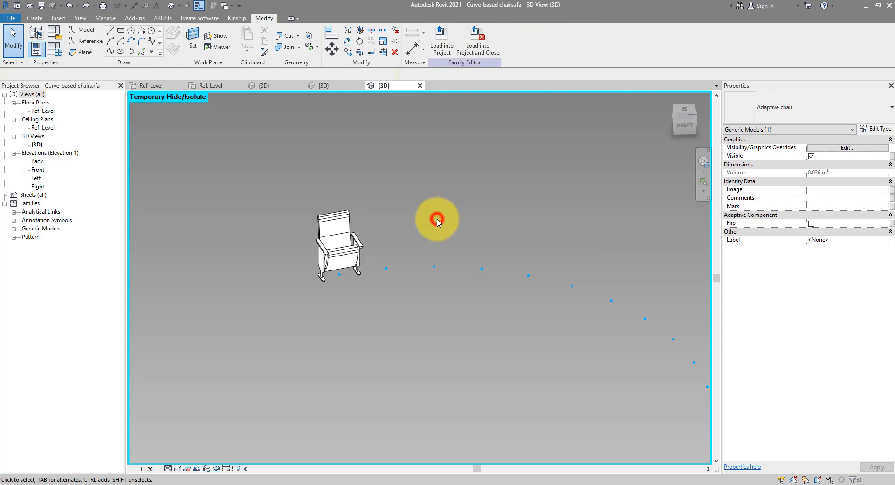
- Turn off the Shared option in the Adaptive chair family
click(332, 86)
click(550, 255)
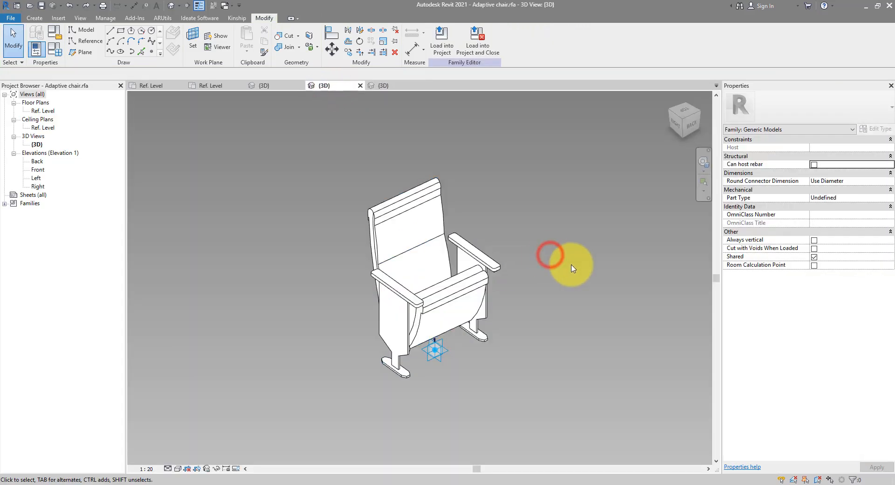
click(815, 258)
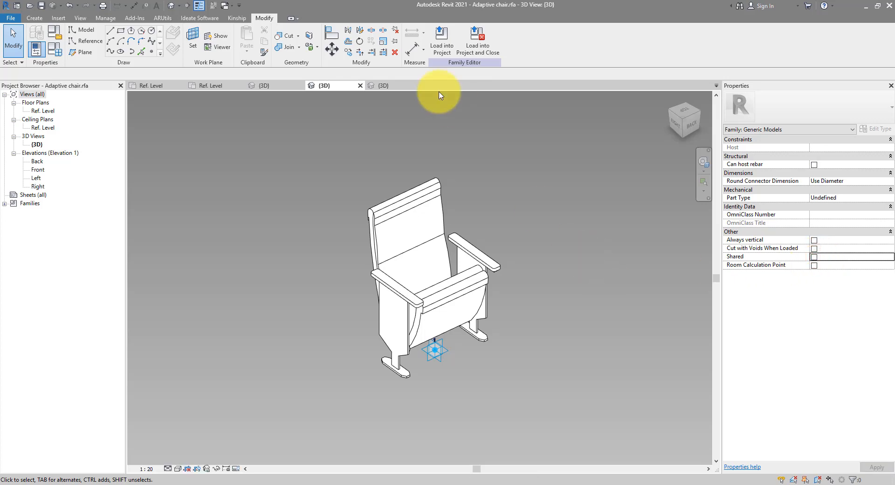
- Try to load the non-shared Adaptive chair family into Curve-based chairs.rfa
click(447, 50)
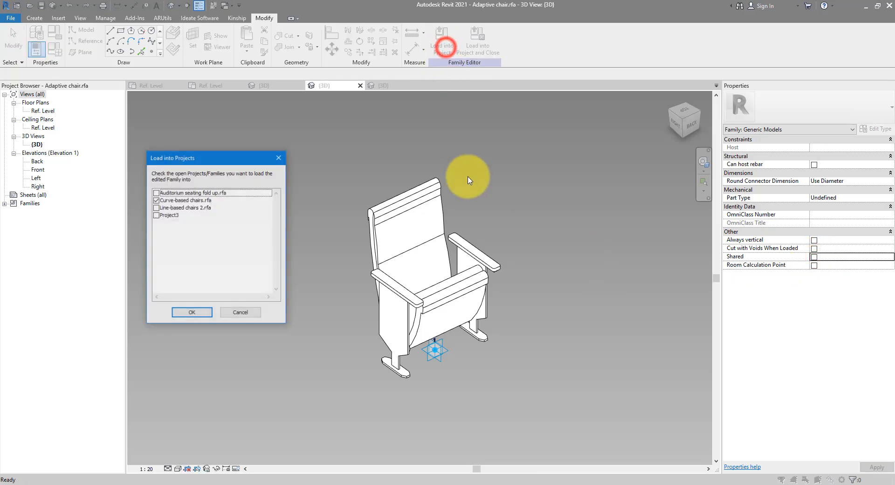
click(185, 313)
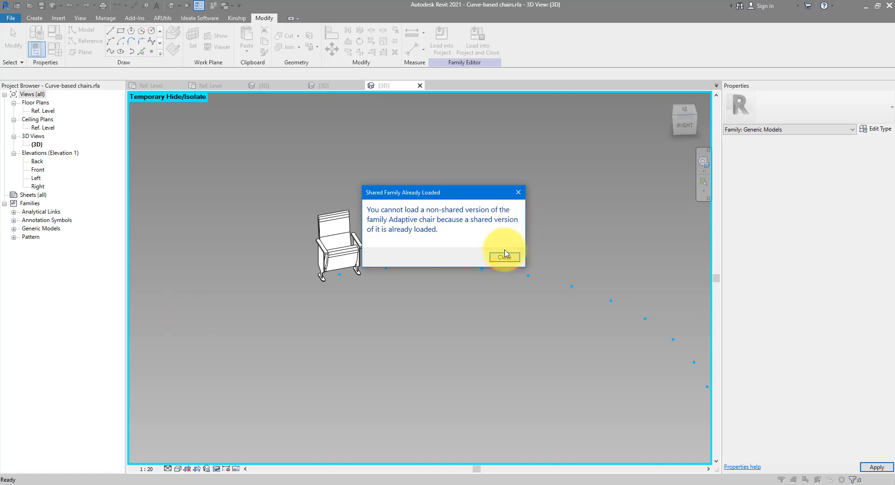
drag(441, 196, 507, 190)
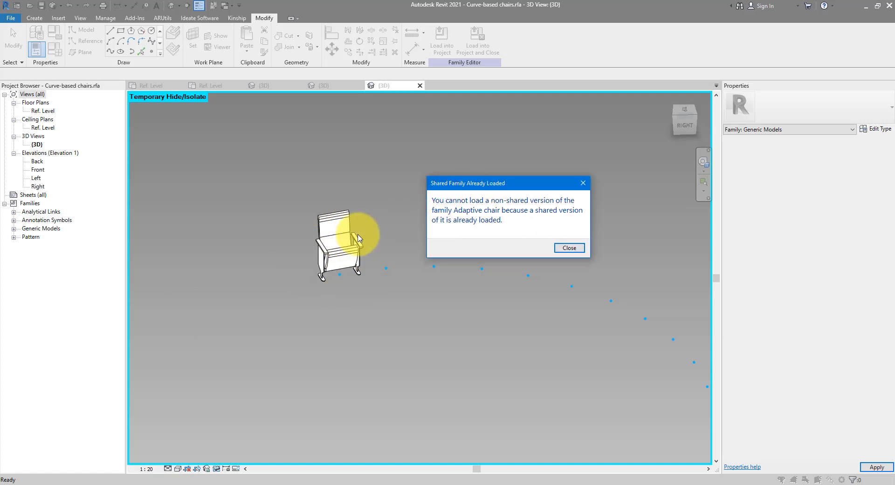
click(573, 250)
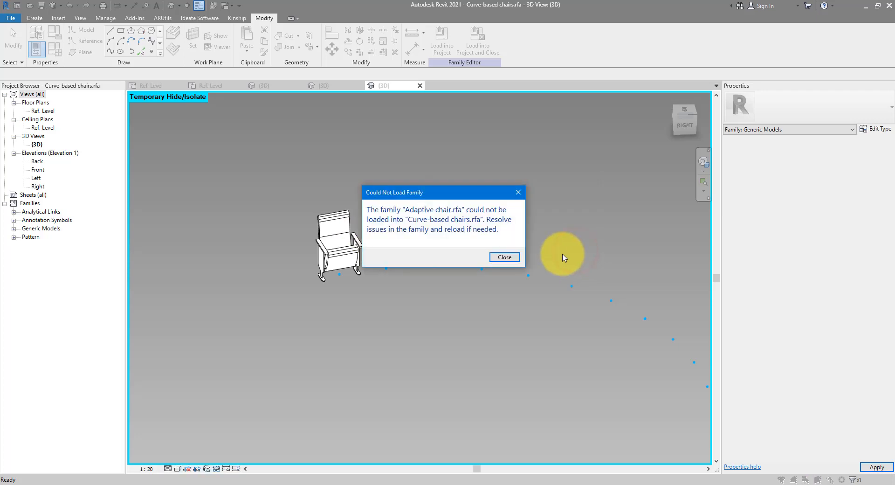
click(510, 258)
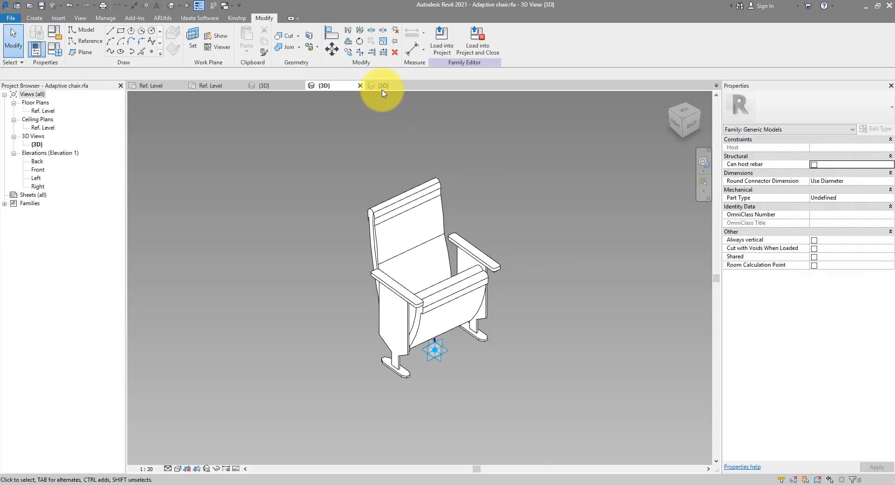
- In Curve-based chairs.rfa, delete the placed chair and remove the Adaptive chair family from Generic Models
click(381, 86)
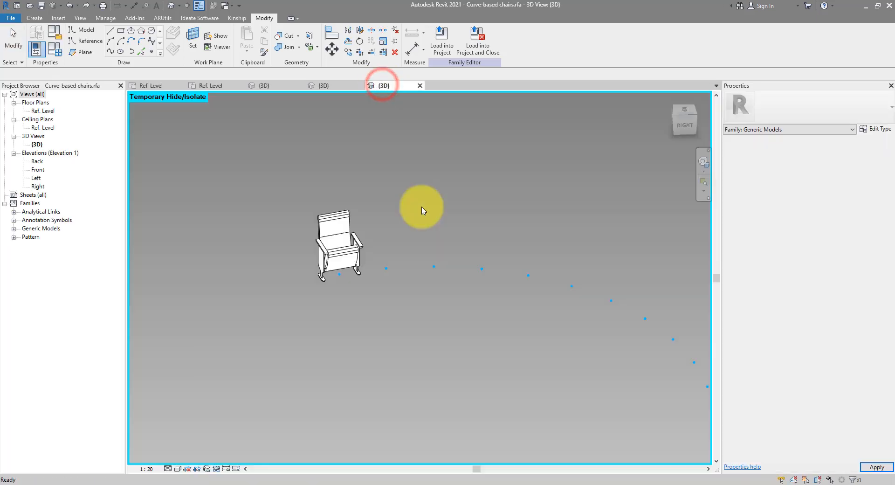
click(339, 221)
key(Delete)
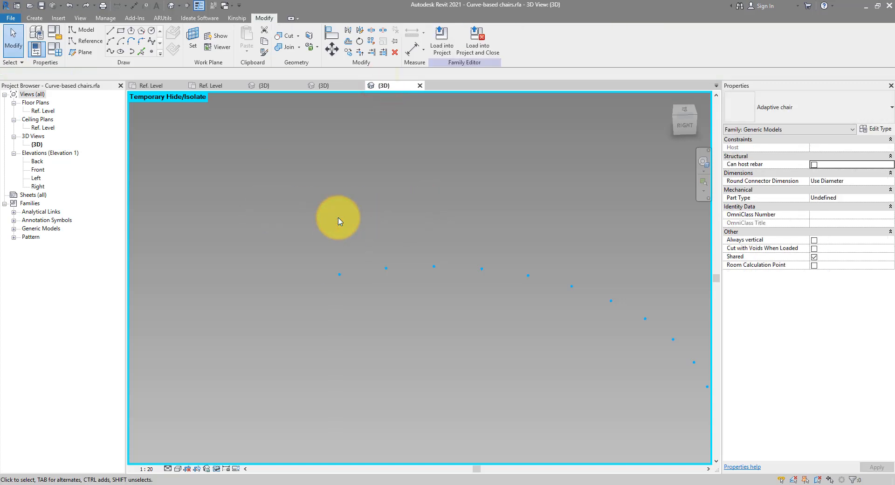
double_click(54, 228)
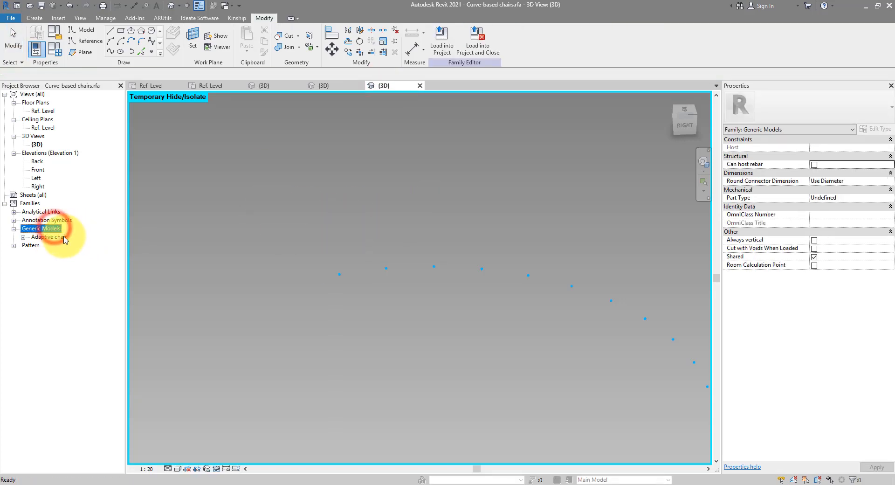
right_click(52, 237)
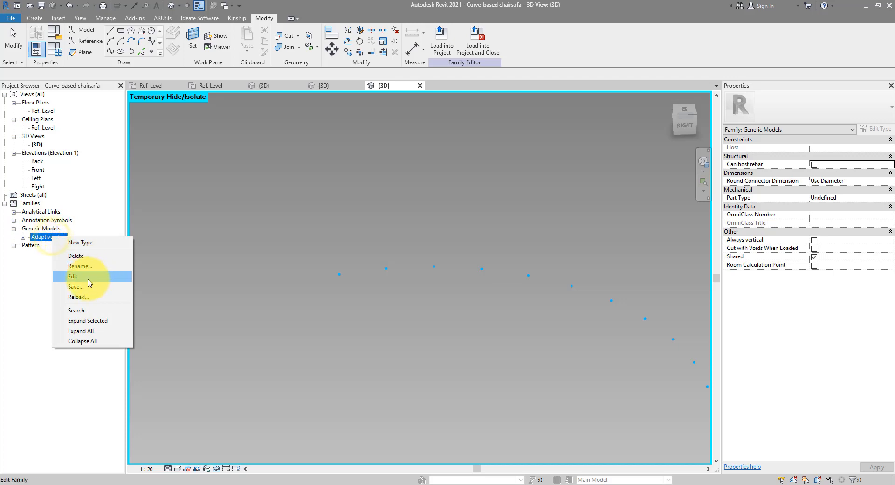
click(80, 258)
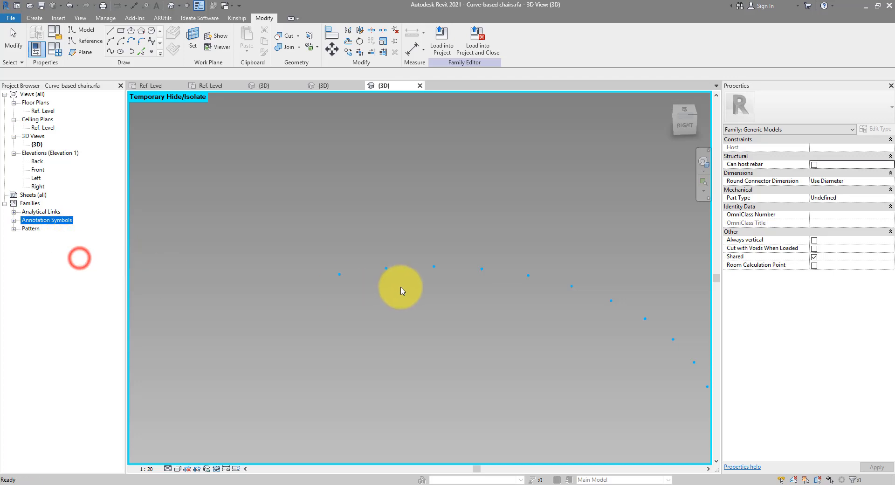
- Load the non-shared Adaptive chair into Curve-based chairs.rfa and place one on the first node of the divided path
click(336, 87)
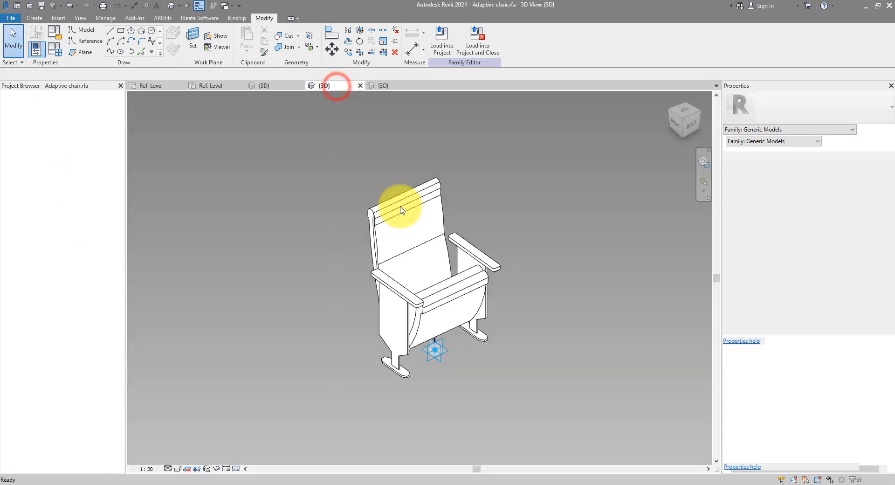
click(441, 43)
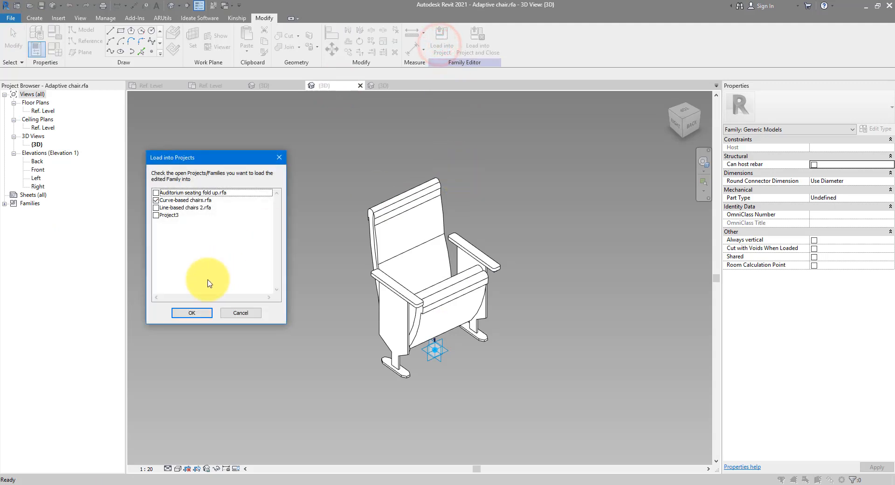
click(195, 315)
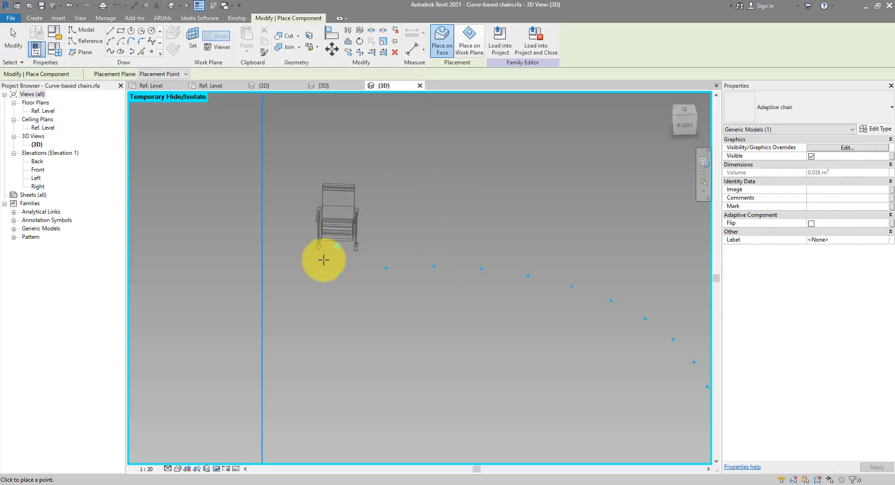
click(338, 274)
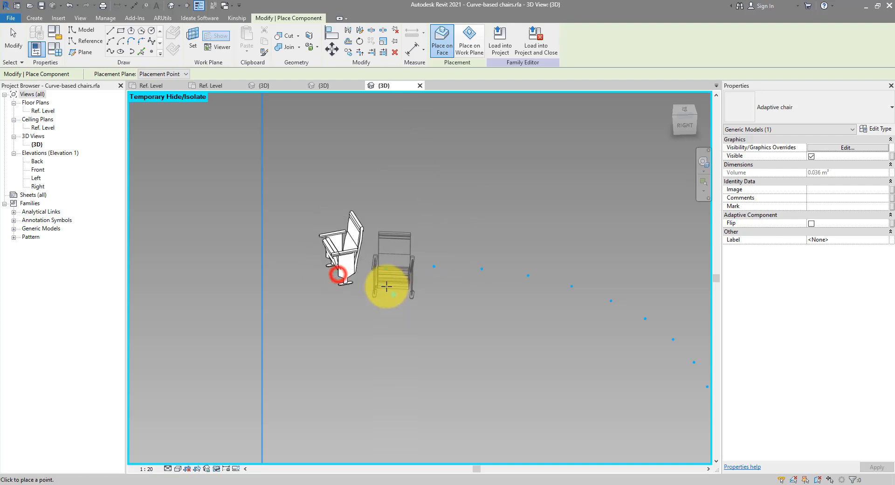
key(Escape)
key(Escape)
- Set the chair's Rotation angle to 90° and associate it with a new type family parameter "Rotation angle" grouped under Dimensions
click(357, 235)
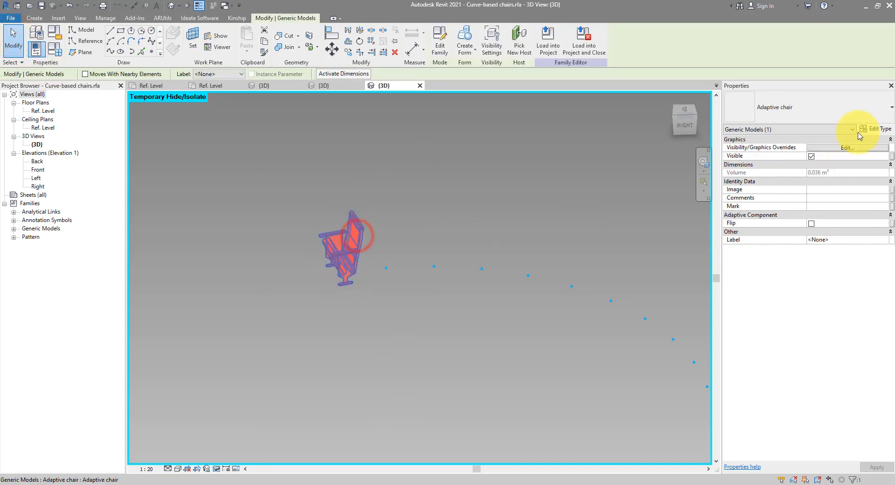
click(860, 133)
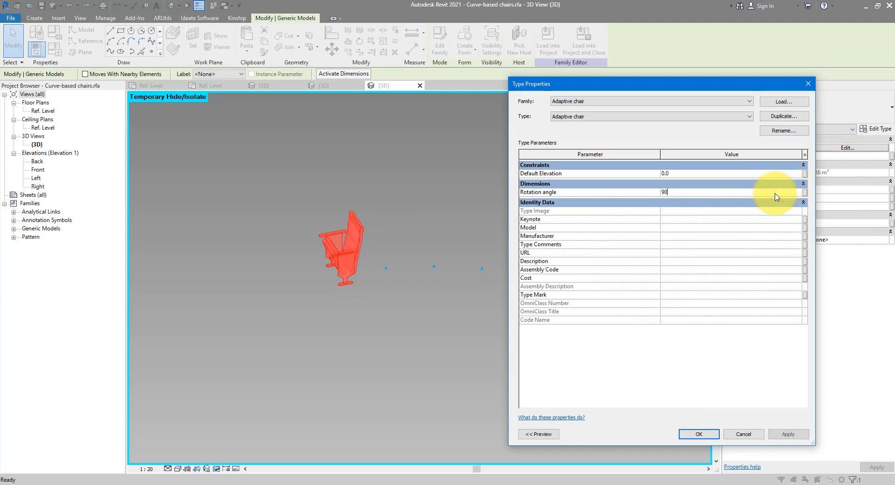
click(805, 192)
drag(627, 189, 585, 208)
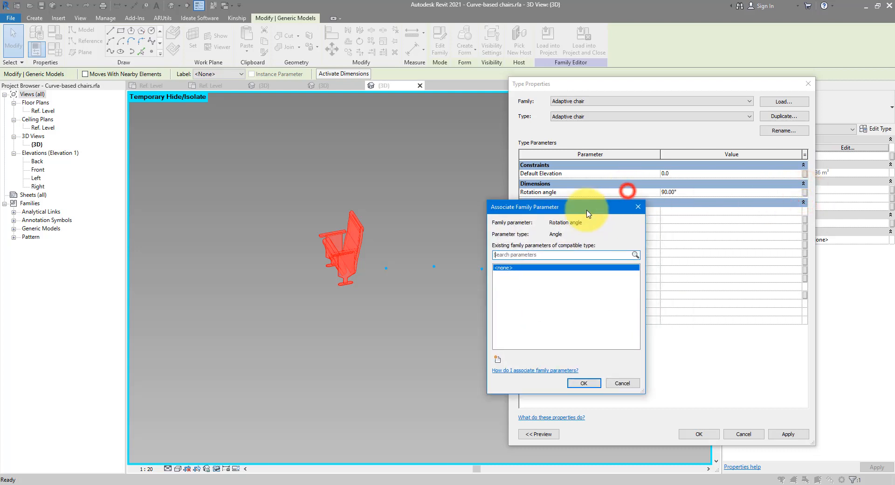
click(498, 359)
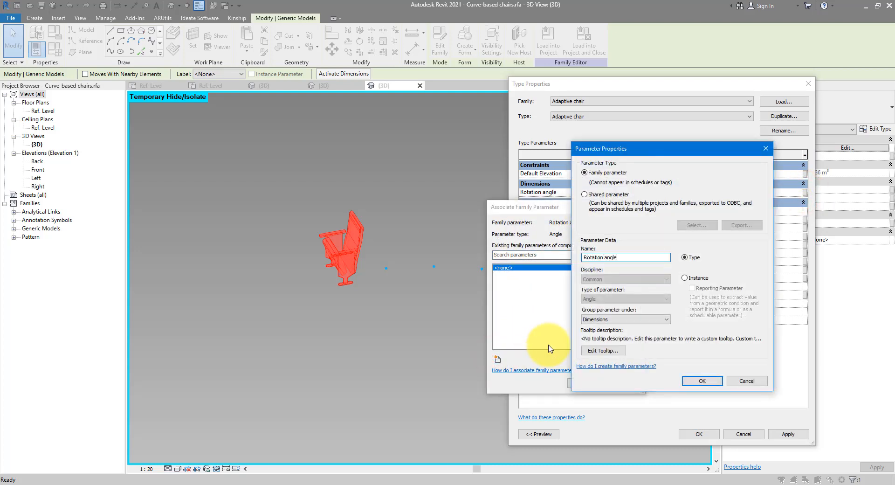
click(698, 381)
click(599, 379)
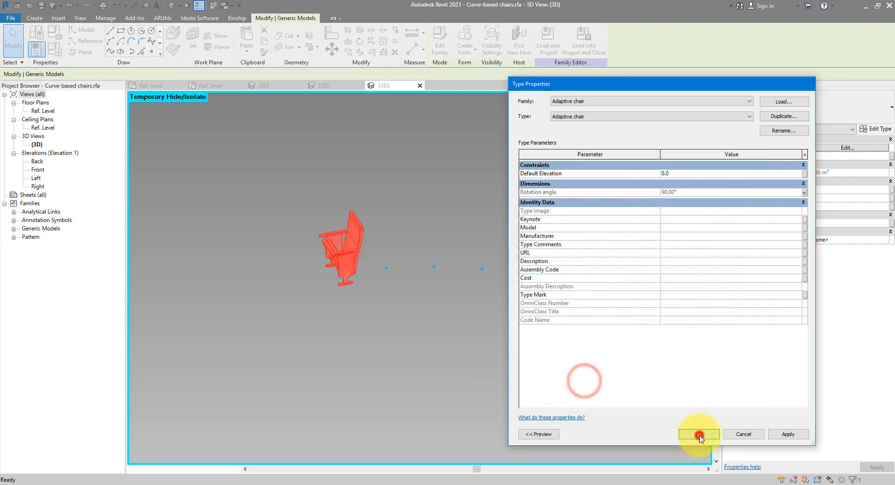
click(694, 433)
click(420, 202)
- Repeat the Adaptive chair along all nodes of the divided path
click(367, 251)
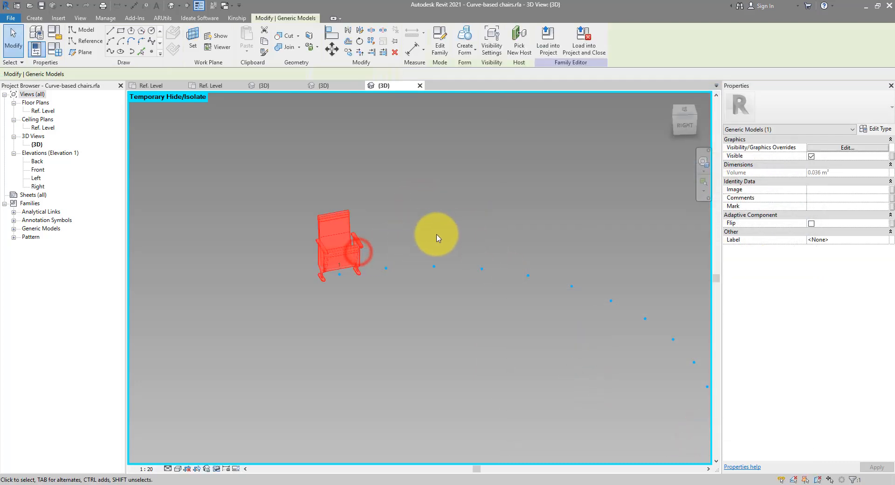
scroll(429, 234, down, 4)
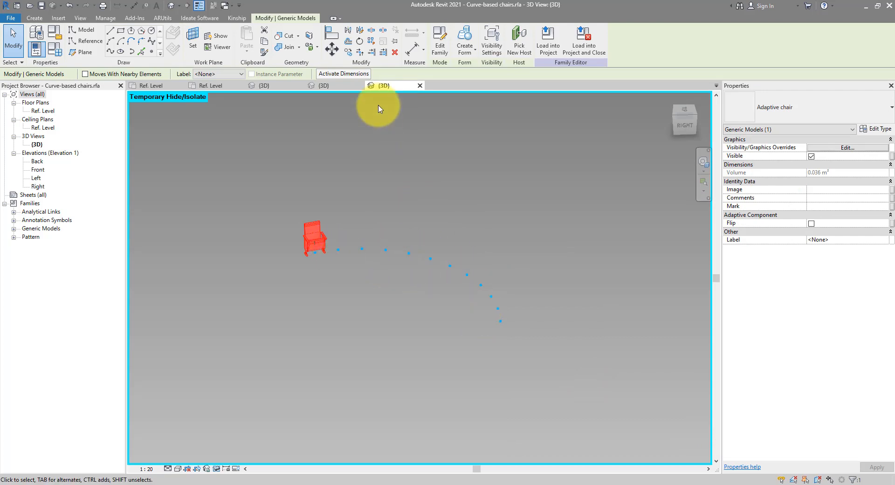
click(373, 45)
click(407, 159)
shift+middle_drag(414, 299, 431, 305)
scroll(435, 272, up, 2)
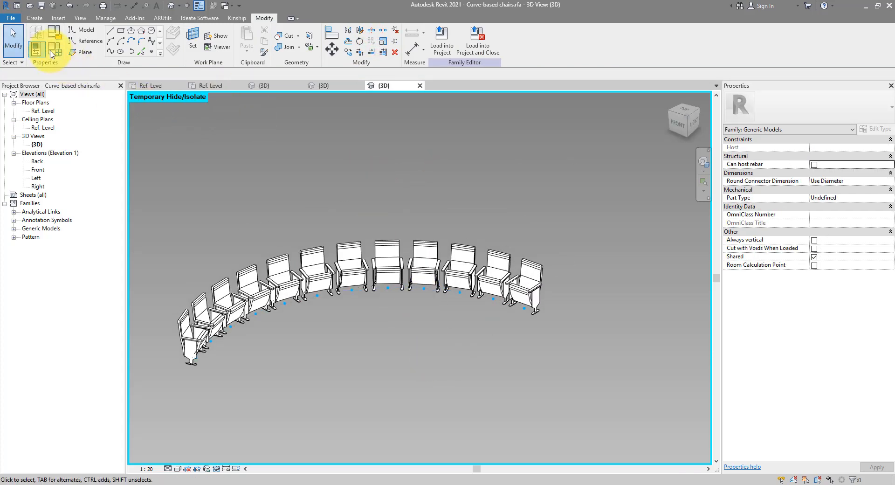
- Reset the temporary hide/isolate in the family view and move the arc's third adaptive point to test the chair array
click(216, 468)
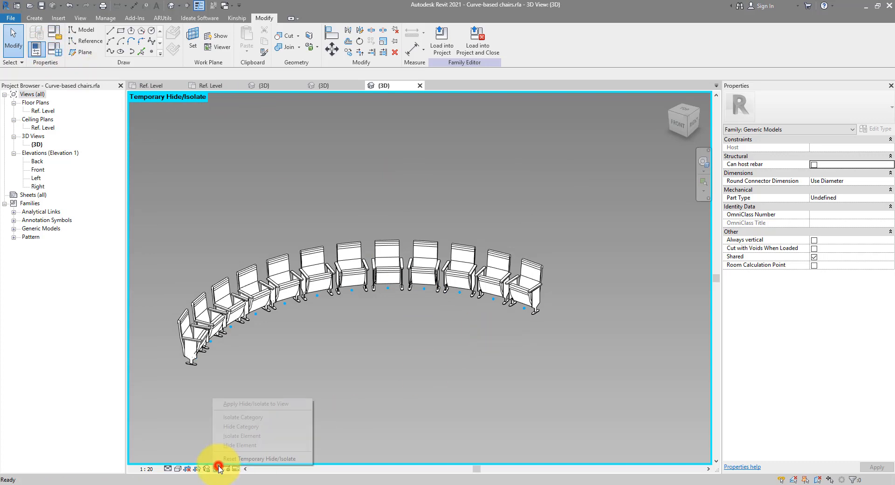
click(221, 458)
click(539, 311)
scroll(346, 355, down, 3)
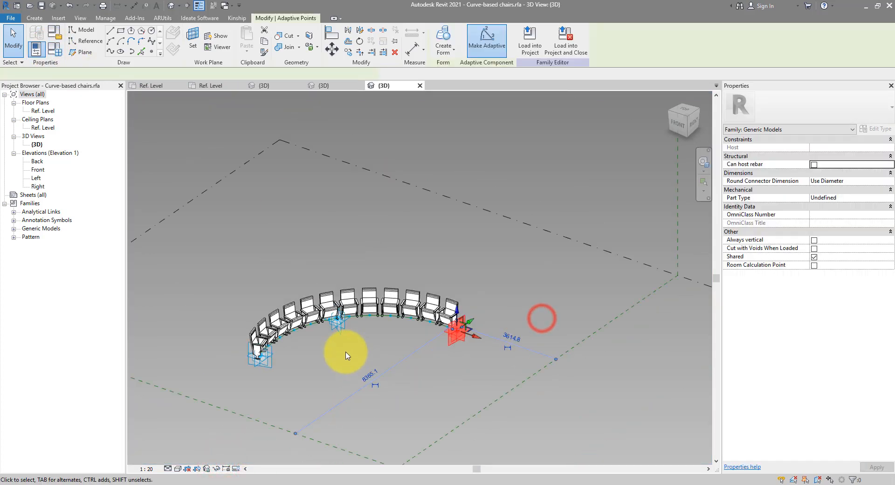
drag(474, 332, 579, 307)
drag(629, 329, 365, 336)
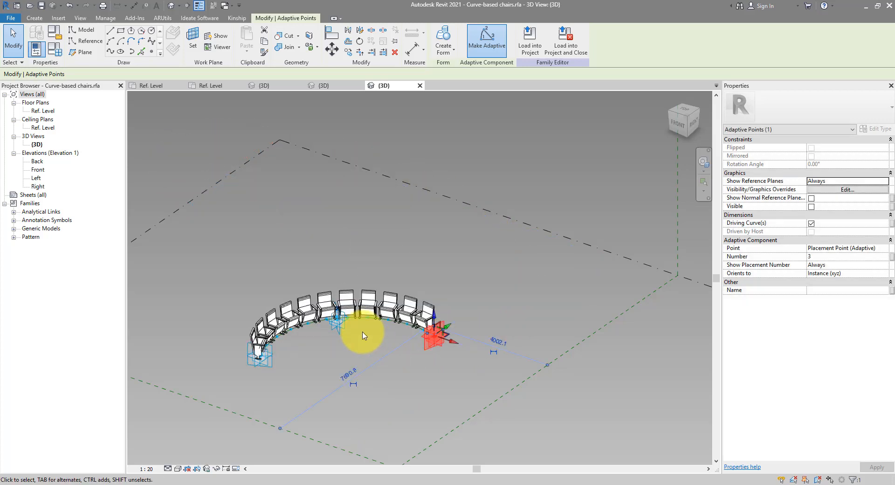
- Load the Curve-based chairs family into Project3
click(539, 46)
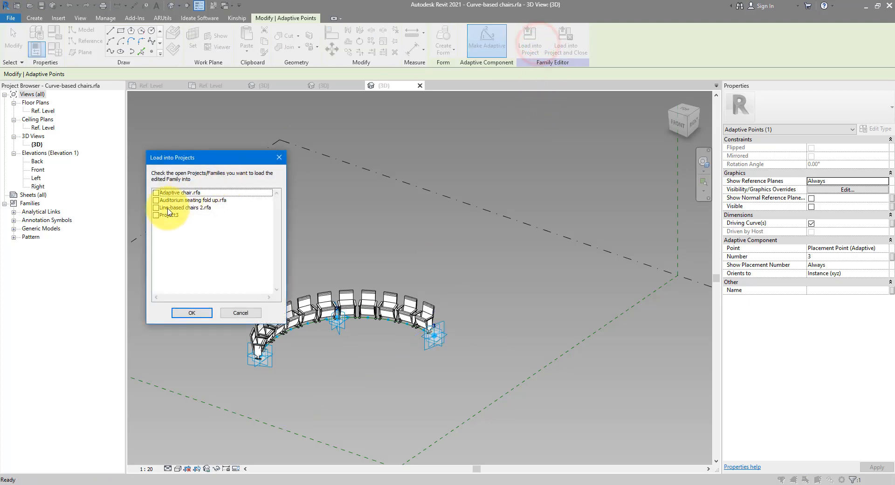
click(156, 215)
click(192, 312)
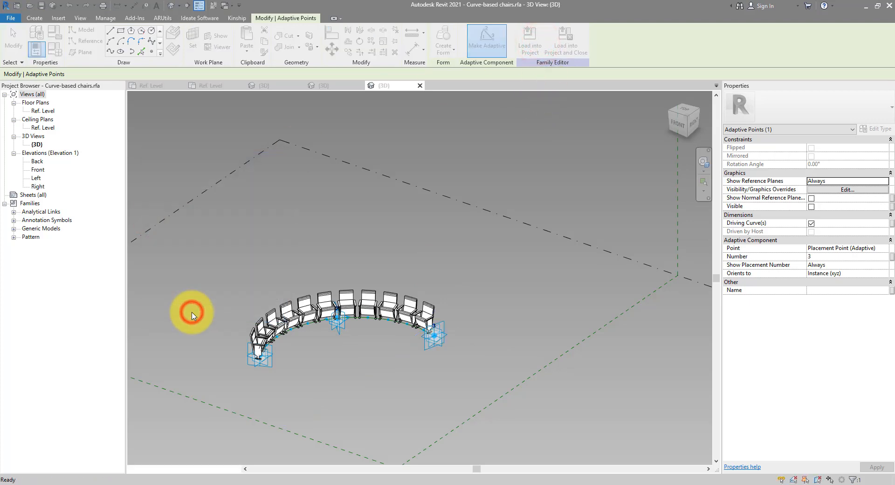
- Place a Curve-based chairs array on the Level 0 work plane in Project3 by picking three points of an arc
scroll(264, 250, down, 5)
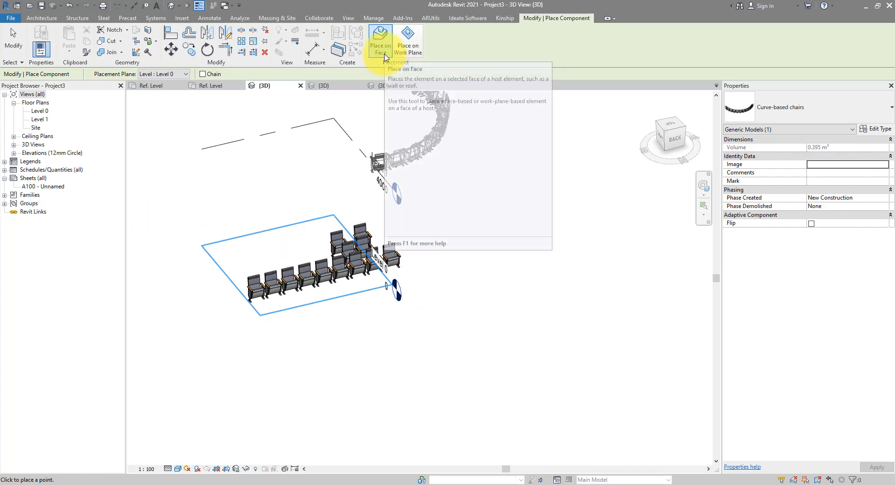
click(409, 42)
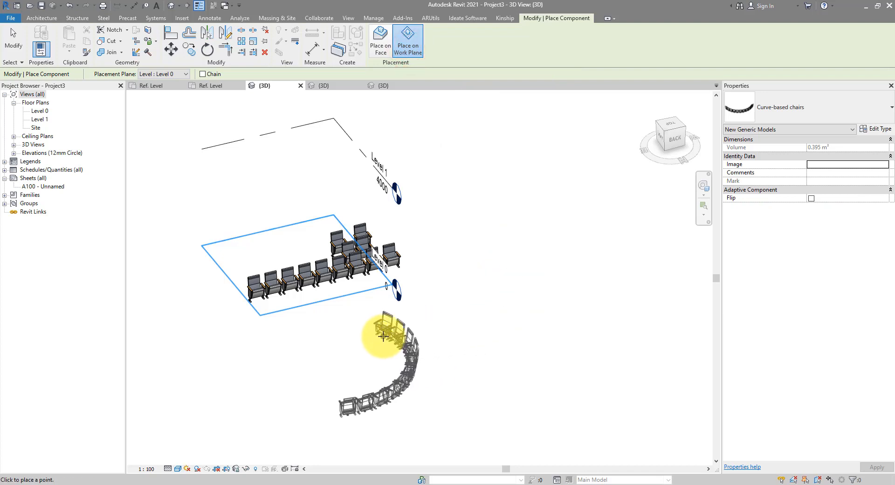
click(384, 336)
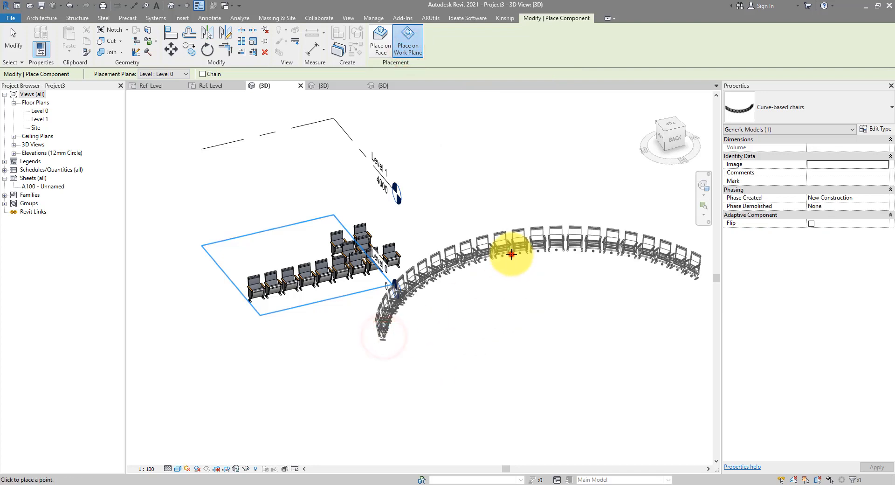
click(512, 254)
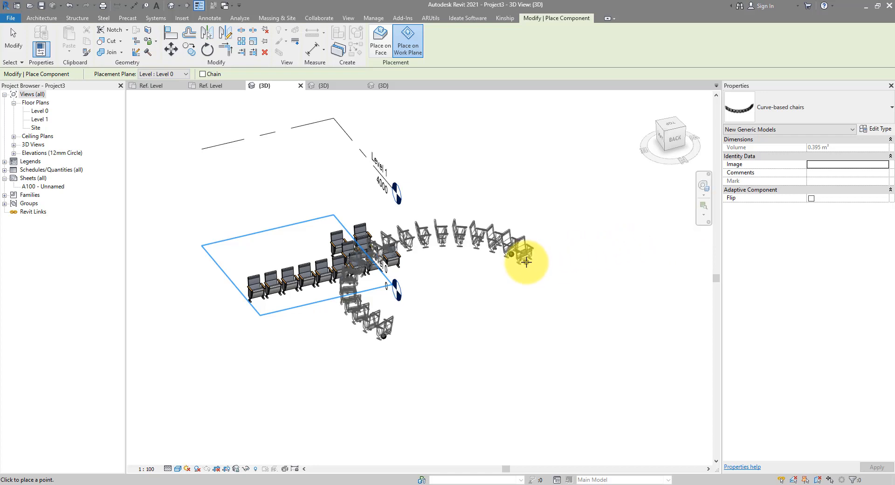
click(526, 262)
key(Escape)
- Set the type parameter Rotation angle of the placed Curve-based chairs array to 0° and inspect the chairs up close
click(530, 257)
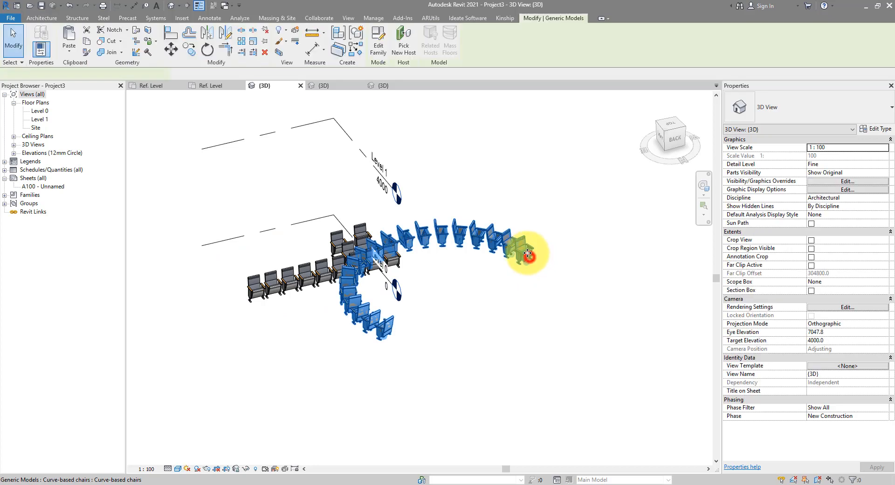
click(871, 129)
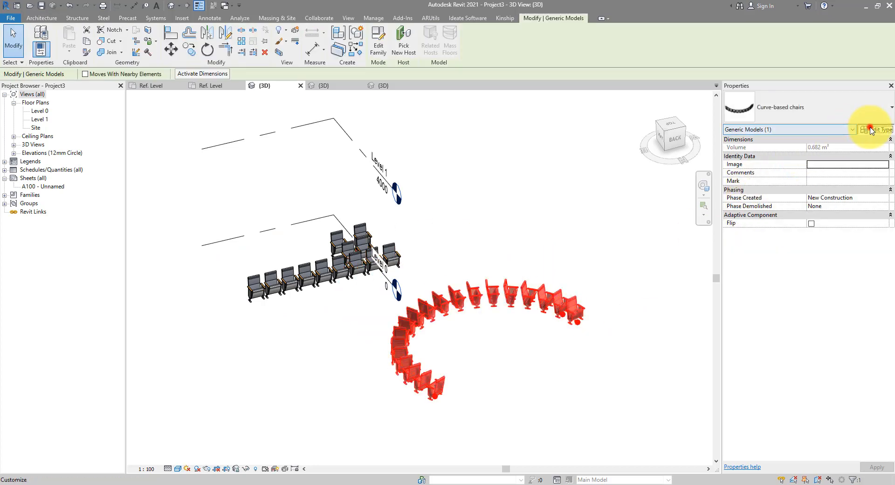
click(701, 192)
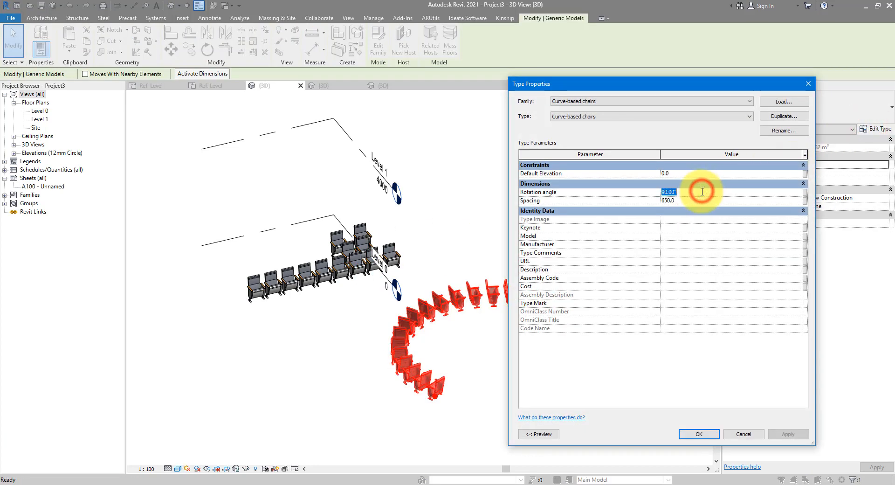
text(0)
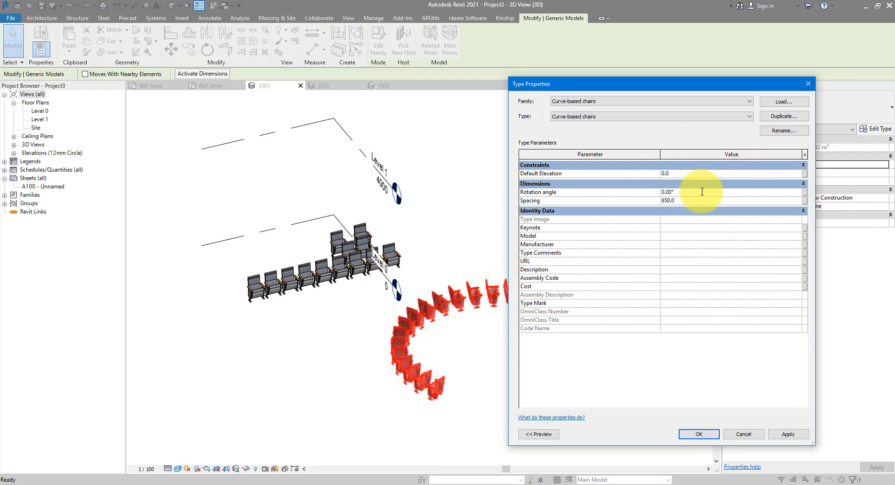
key(Return)
scroll(566, 347, up, 4)
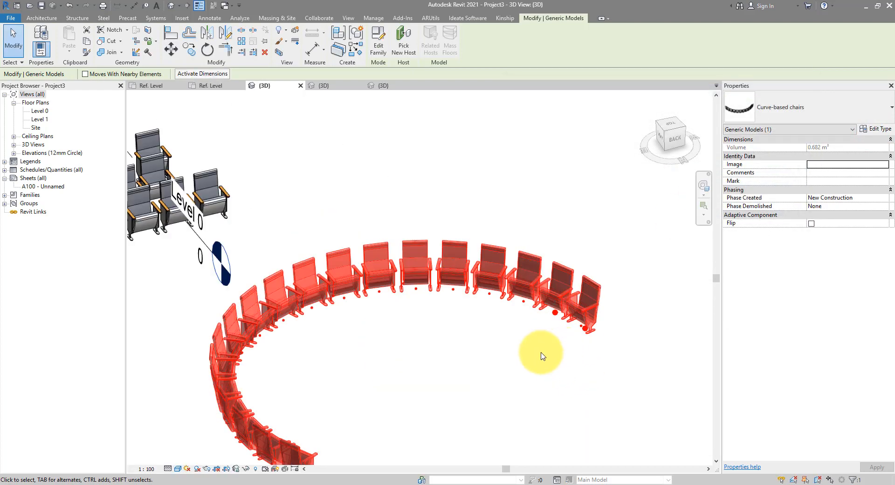
click(536, 353)
scroll(479, 328, up, 2)
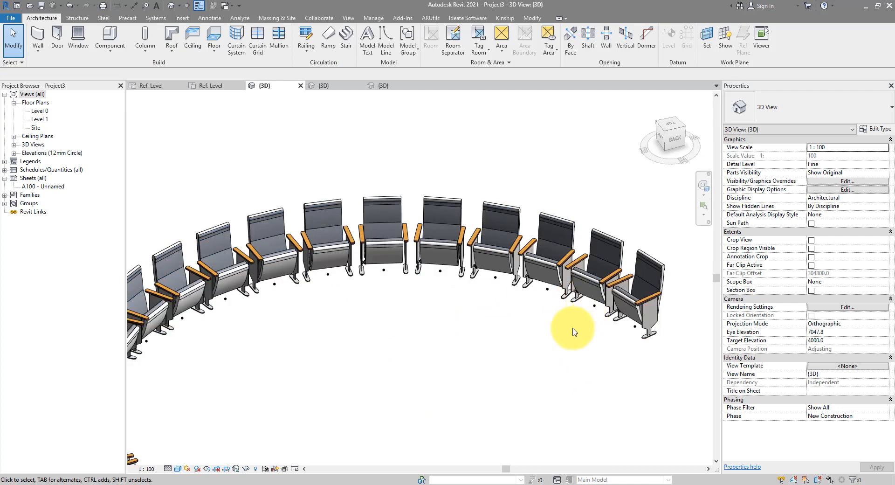
- In Curve-based chairs.rfa, turn off the display of Nodes in the divided path's Path Representation settings
click(389, 87)
scroll(400, 360, up, 5)
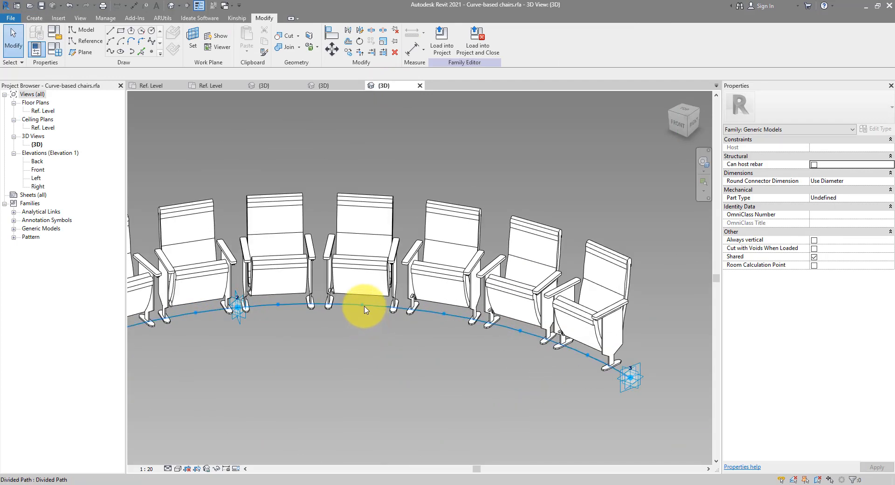
click(364, 305)
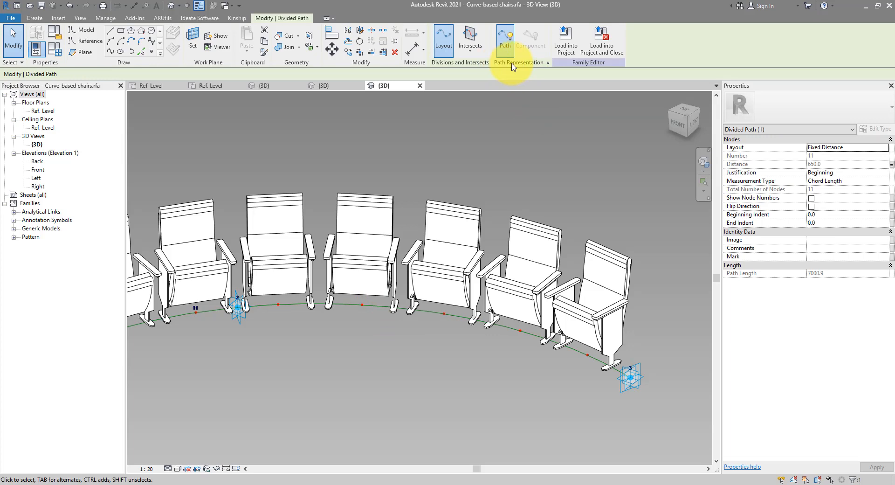
click(549, 64)
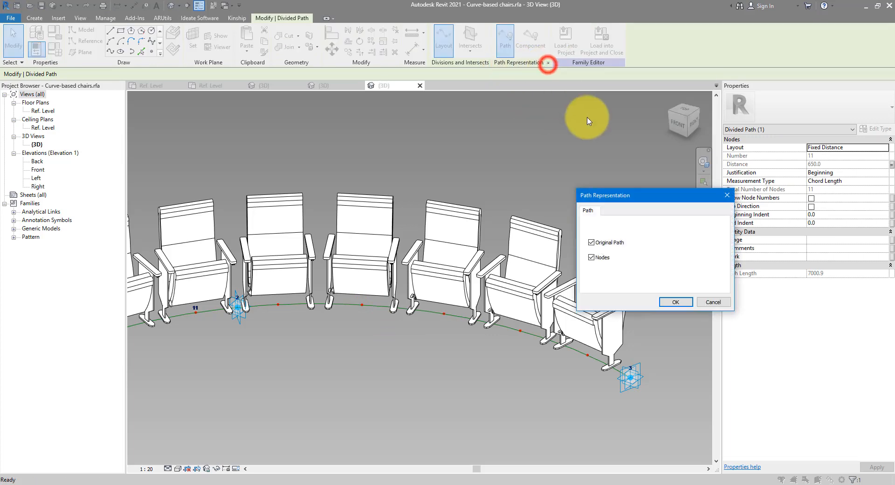
drag(649, 191, 600, 80)
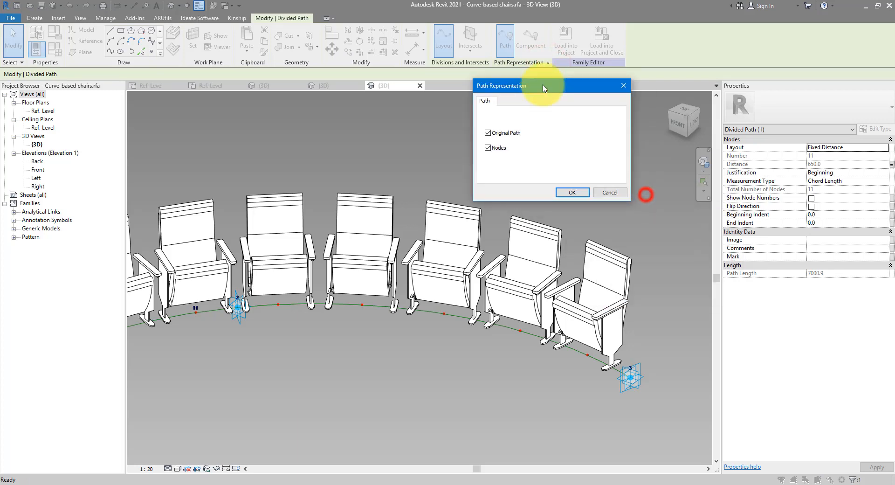
click(488, 147)
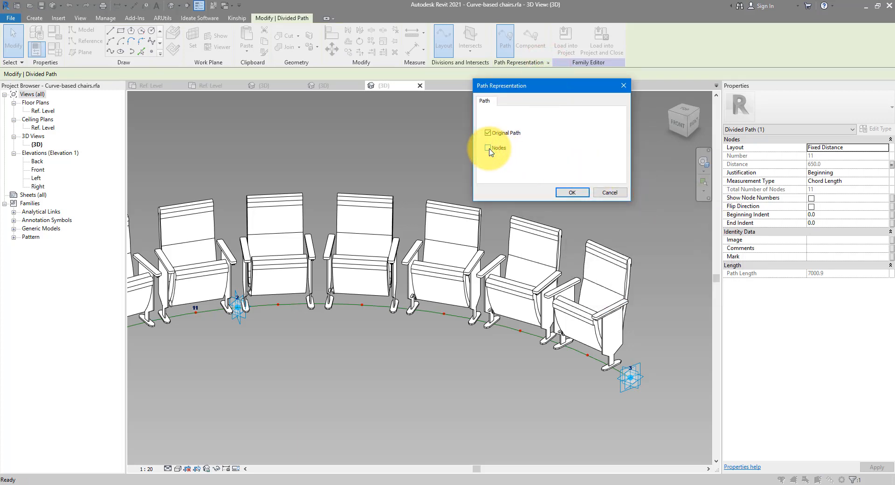
click(572, 193)
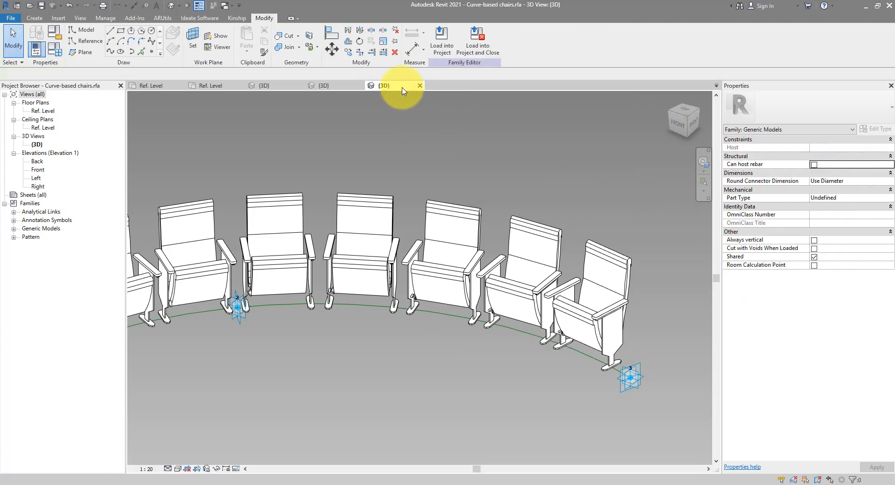
- Reload the Curve-based chairs family into Project3, overwriting the existing version
click(442, 43)
click(192, 312)
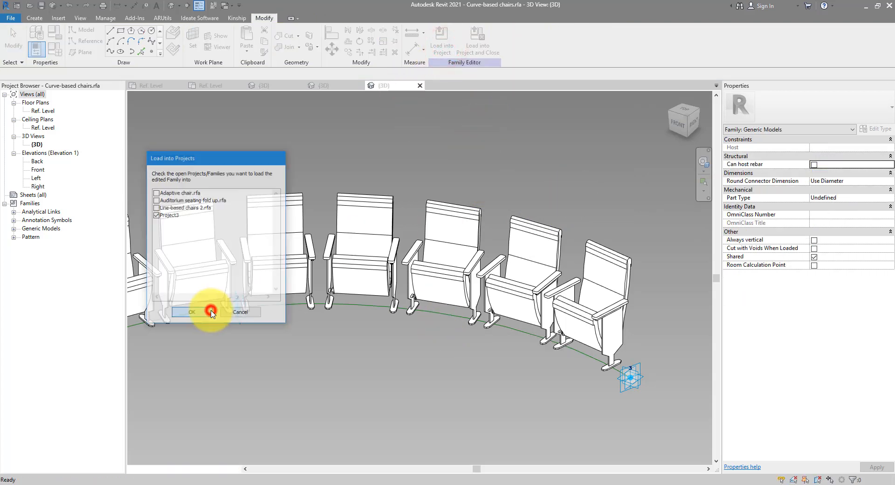
click(457, 229)
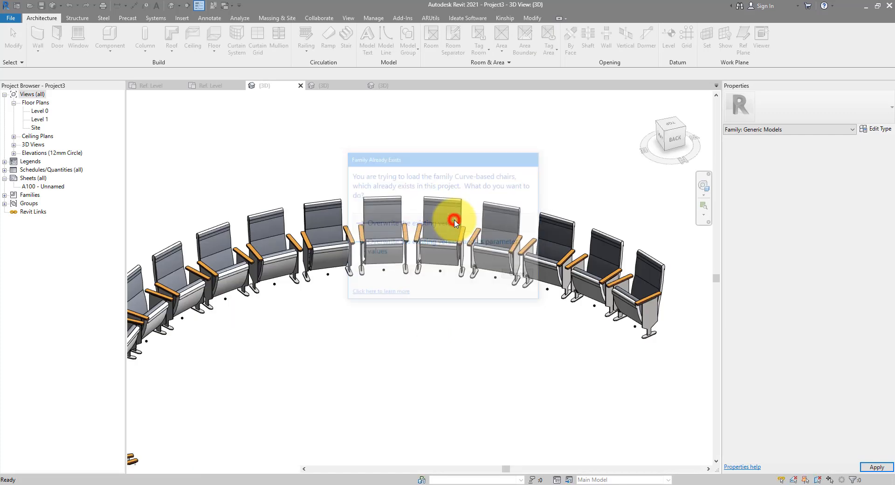
scroll(501, 335, down, 3)
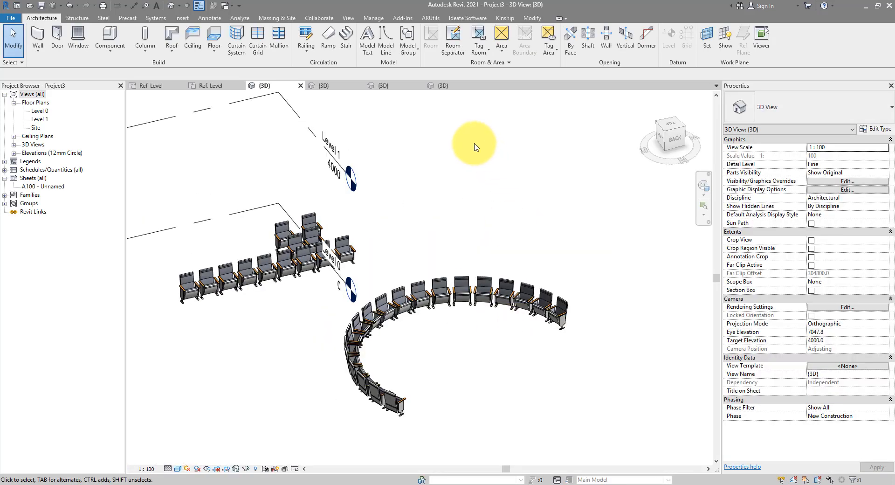
- Switch to the 3D view of Test arrays.rvt to examine the straight and curved seating arrays
click(451, 89)
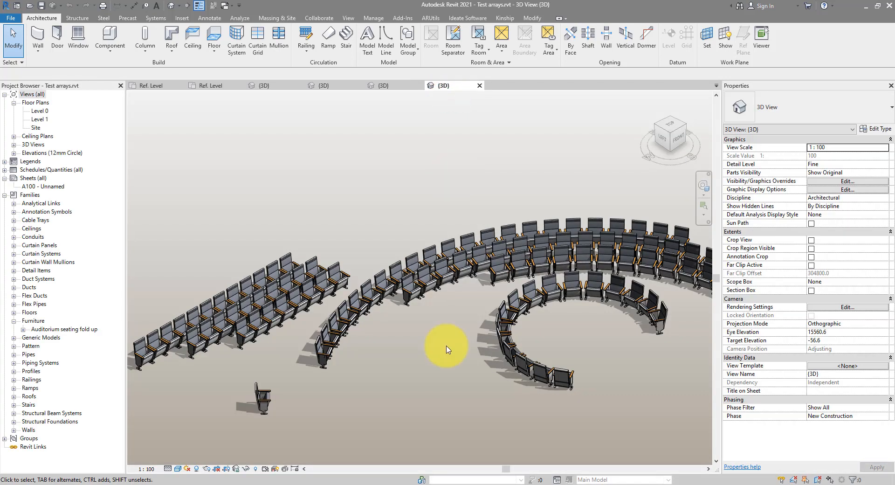